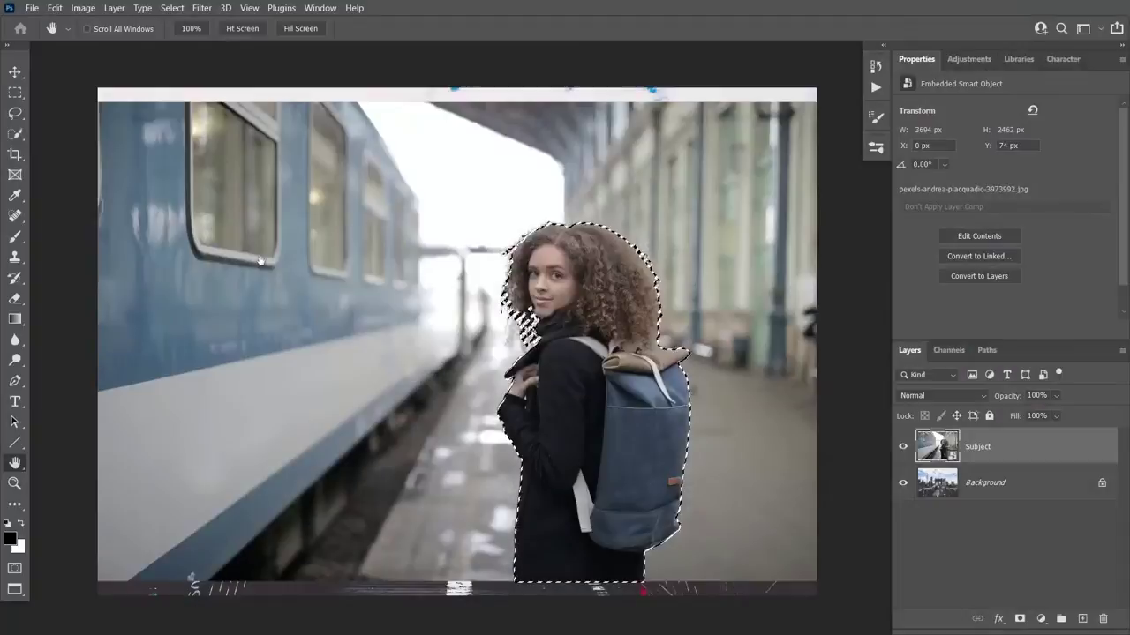
# Step: Scale the masked subject copy down proportionally over the bridge background
pyautogui.press('q')
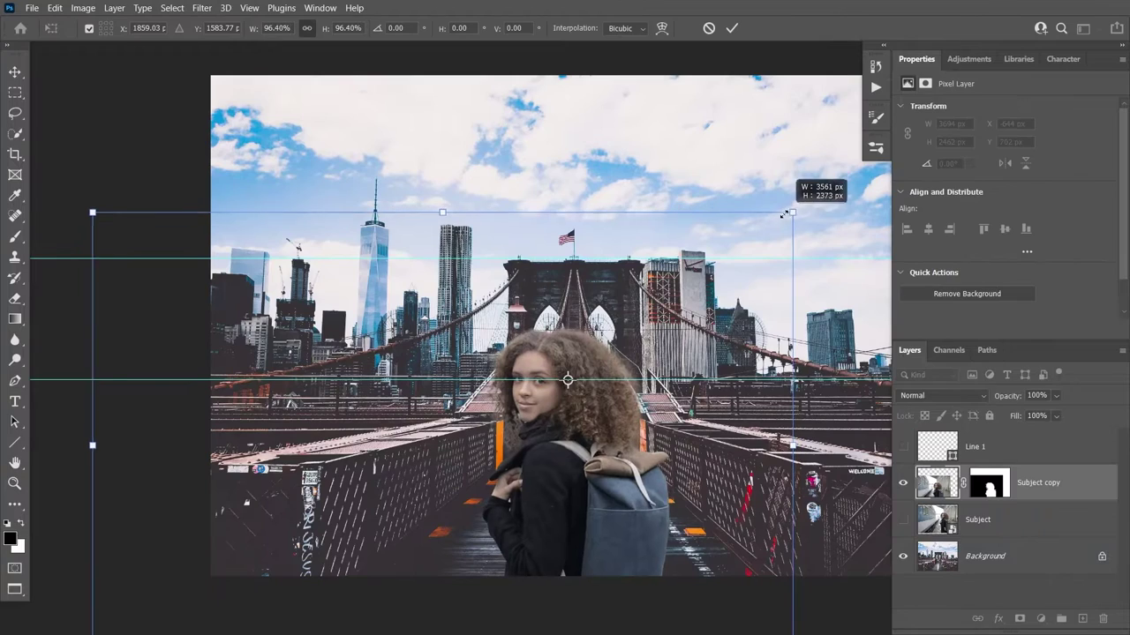
pyautogui.moveTo(786, 216); pyautogui.dragTo(764, 258)
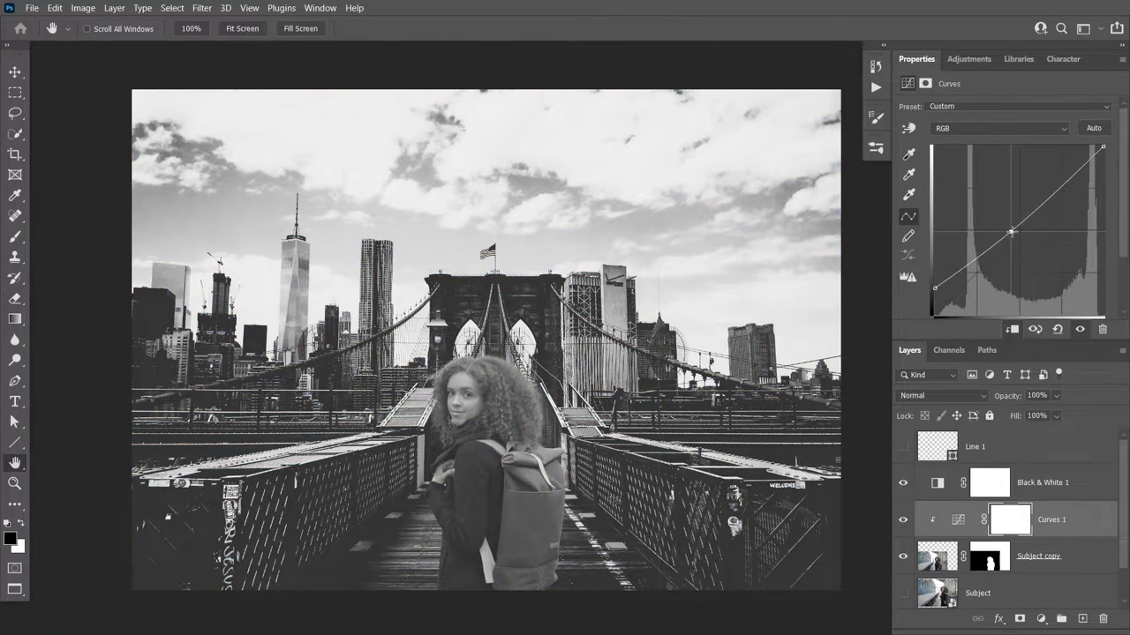
# Step: Adjust the subject's clipped Curves layer, lowering the RGB midtone, moving the white point inward and adjusting the Blue channel's black point
pyautogui.moveTo(1011, 231); pyautogui.dragTo(1016, 238)
pyautogui.moveTo(1107, 146); pyautogui.dragTo(1084, 144)
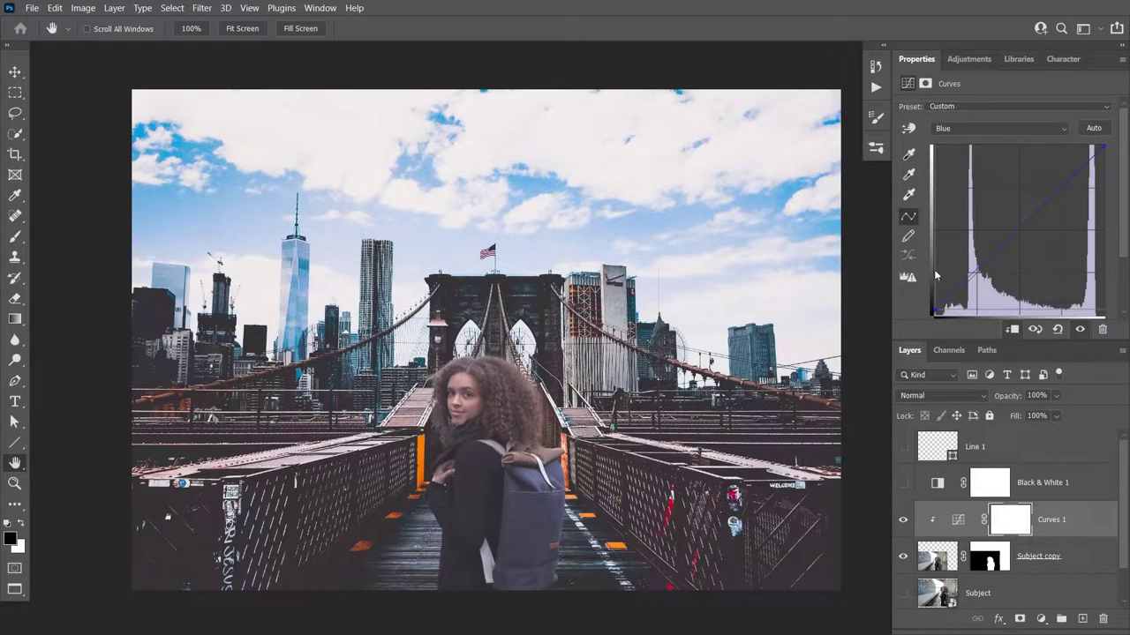
pyautogui.click(964, 133)
pyautogui.click(962, 148)
pyautogui.moveTo(934, 307); pyautogui.dragTo(935, 306)
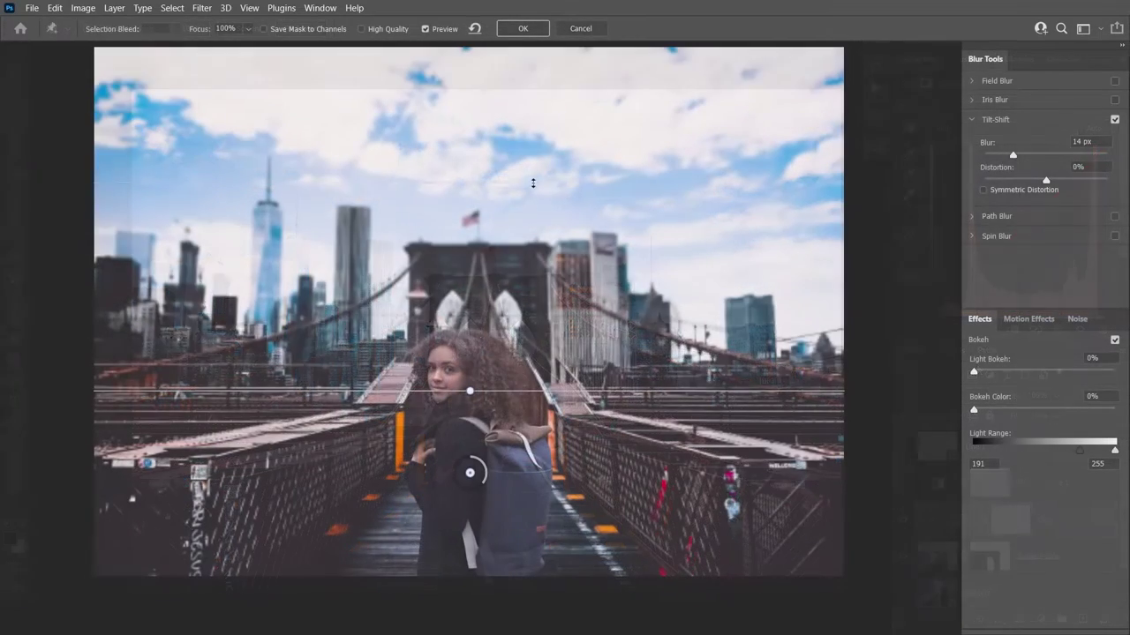
# Step: Move the 14 px Tilt-Shift blur center down to the subject's lower body and adjust its focus boundary
pyautogui.moveTo(469, 472); pyautogui.dragTo(468, 583)
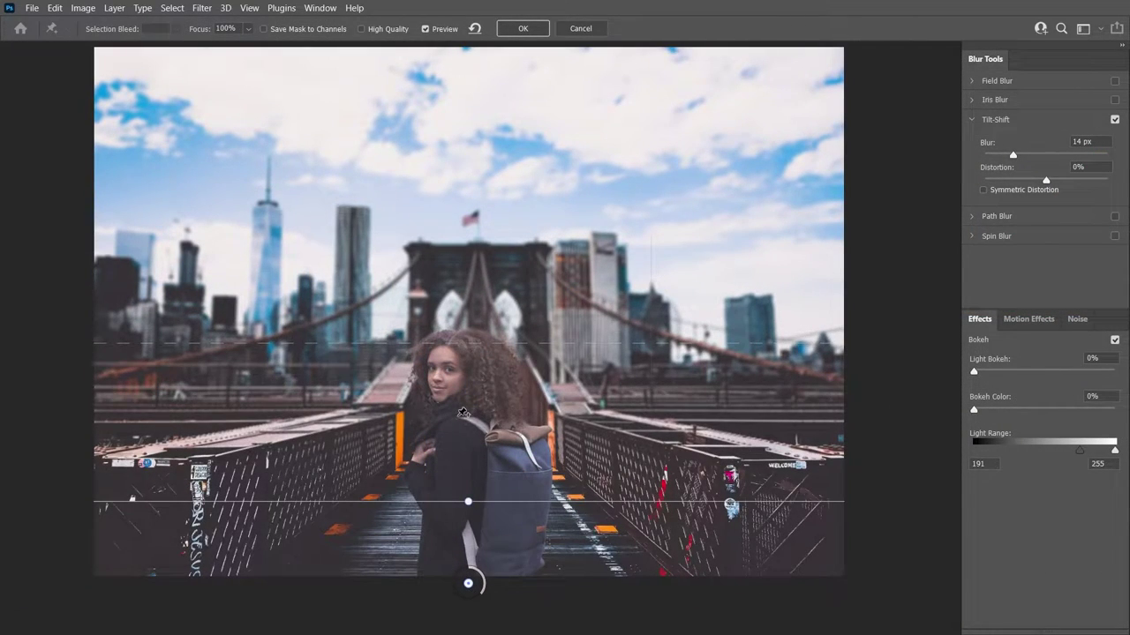
pyautogui.moveTo(466, 514); pyautogui.dragTo(468, 542)
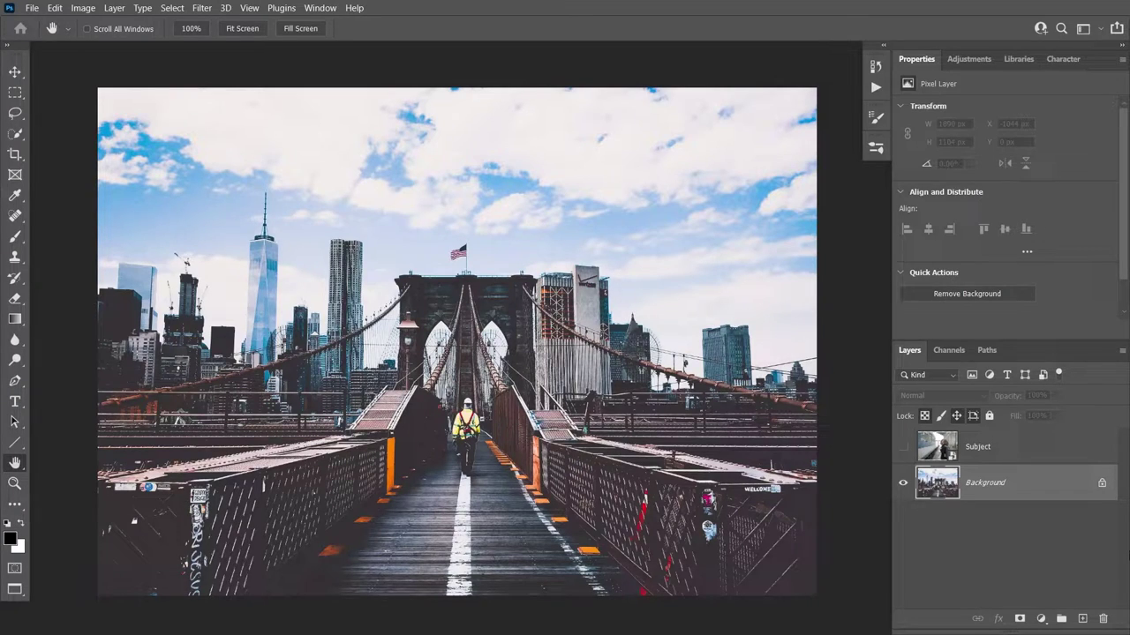
# Step: Show the Subject layer and create a selection around the woman with Select Subject
pyautogui.click(903, 447)
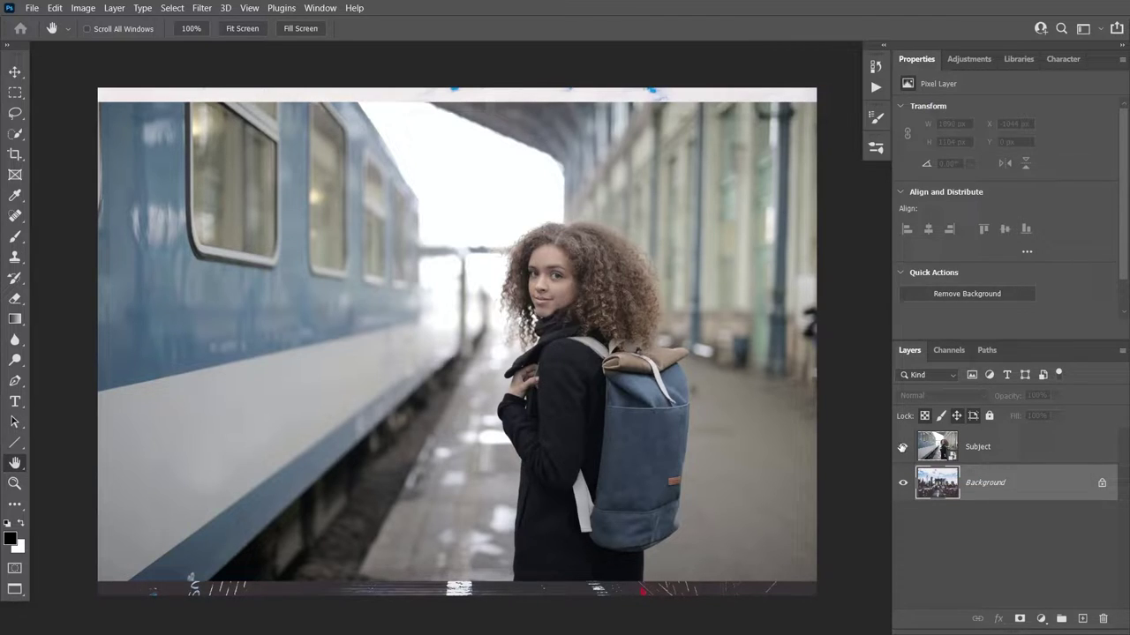
pyautogui.click(958, 446)
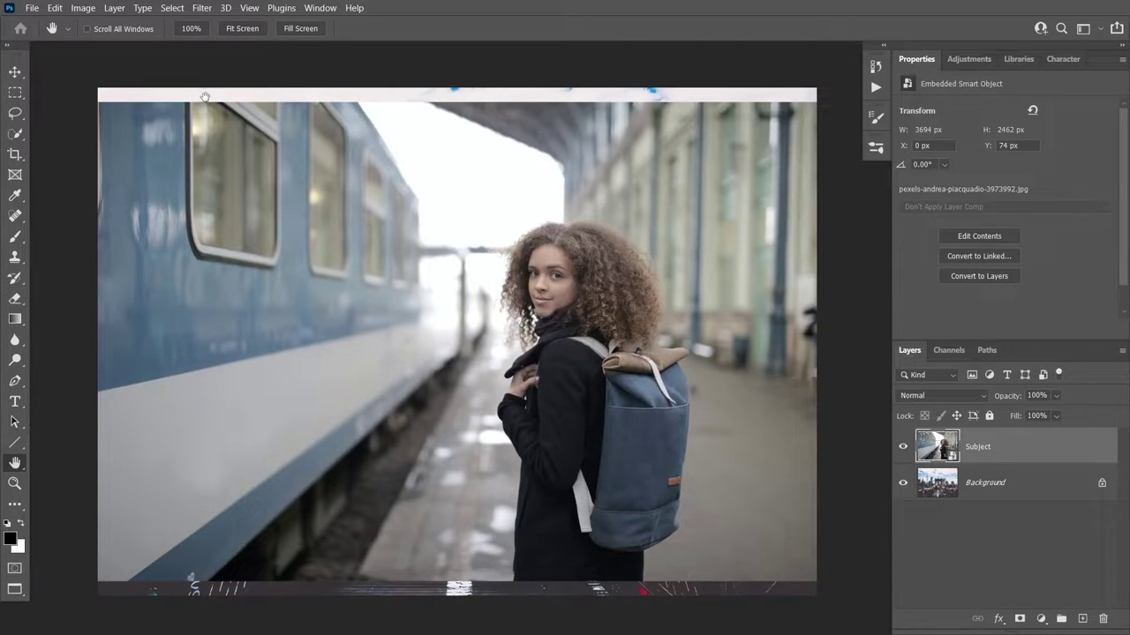
pyautogui.click(172, 8)
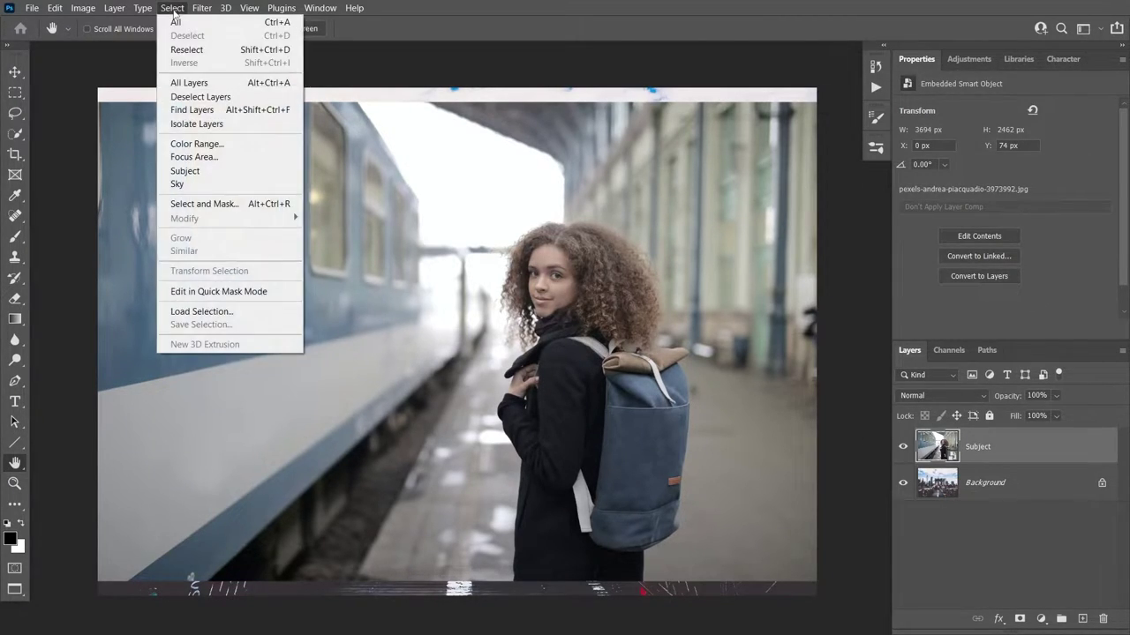
pyautogui.click(197, 175)
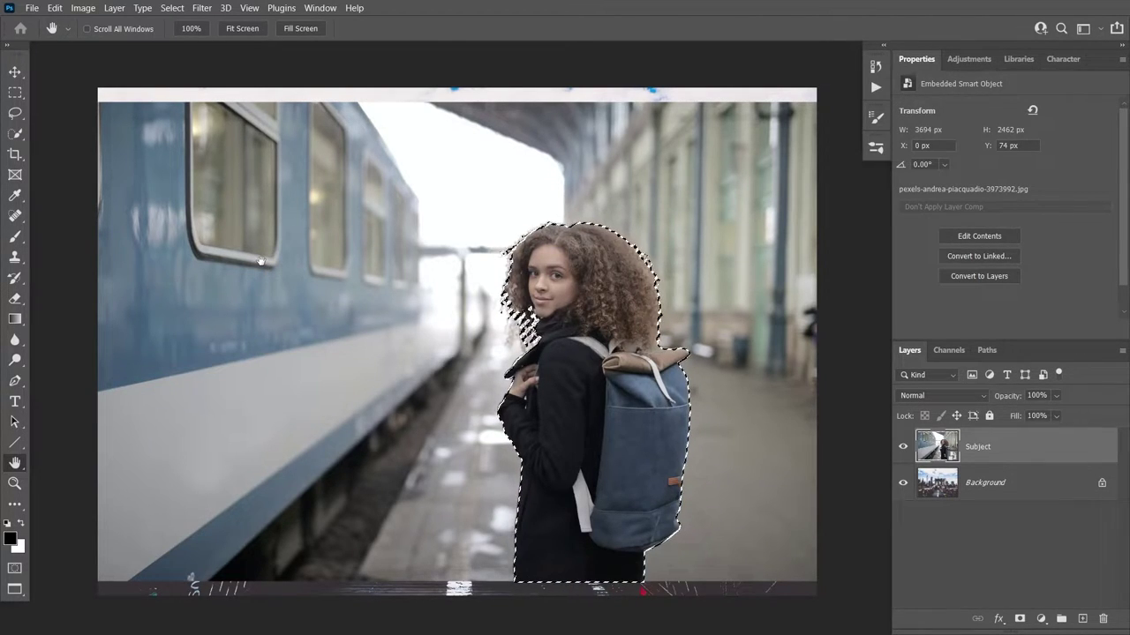
# Step: Check the woman's selection as a Quick Mask overlay and open the selection in Select and Mask
pyautogui.press('q')
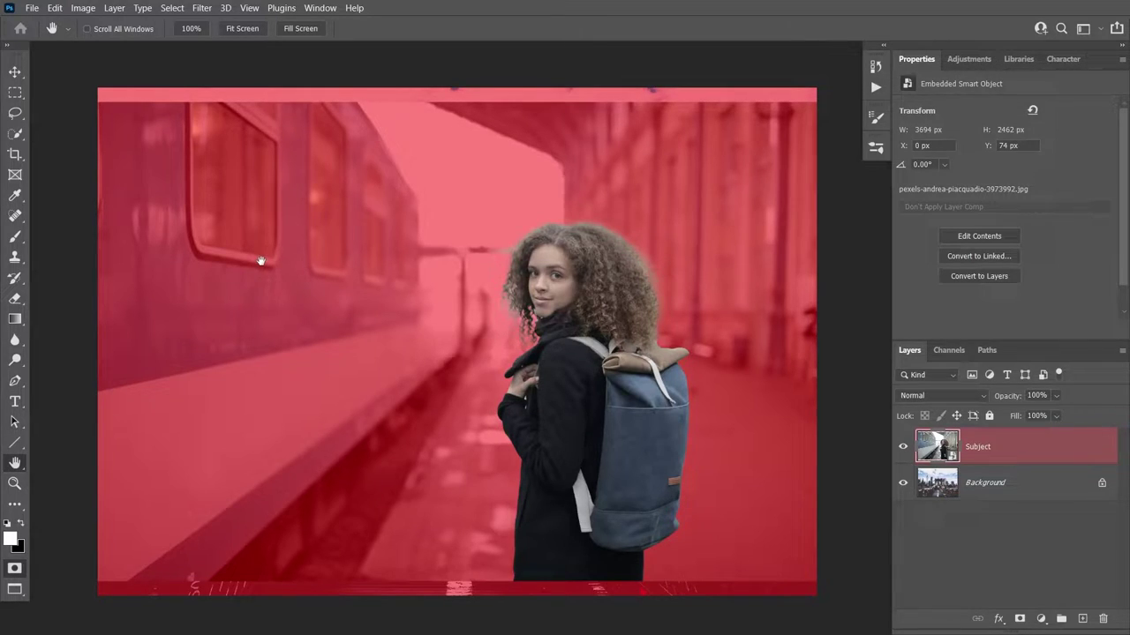
pyautogui.press('q')
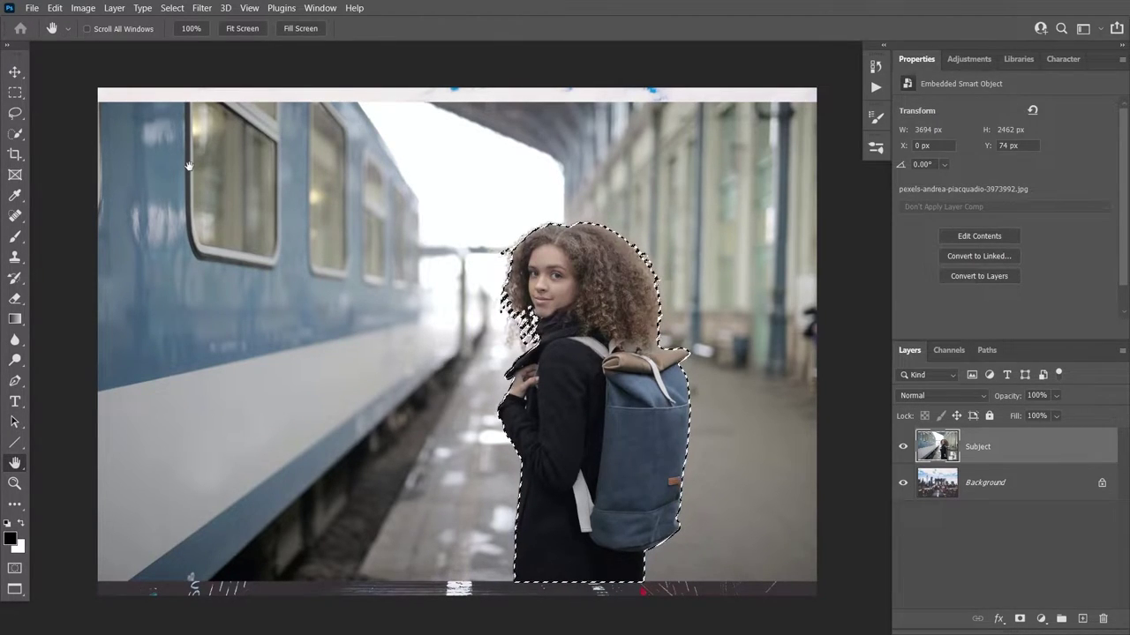
pyautogui.click(15, 134)
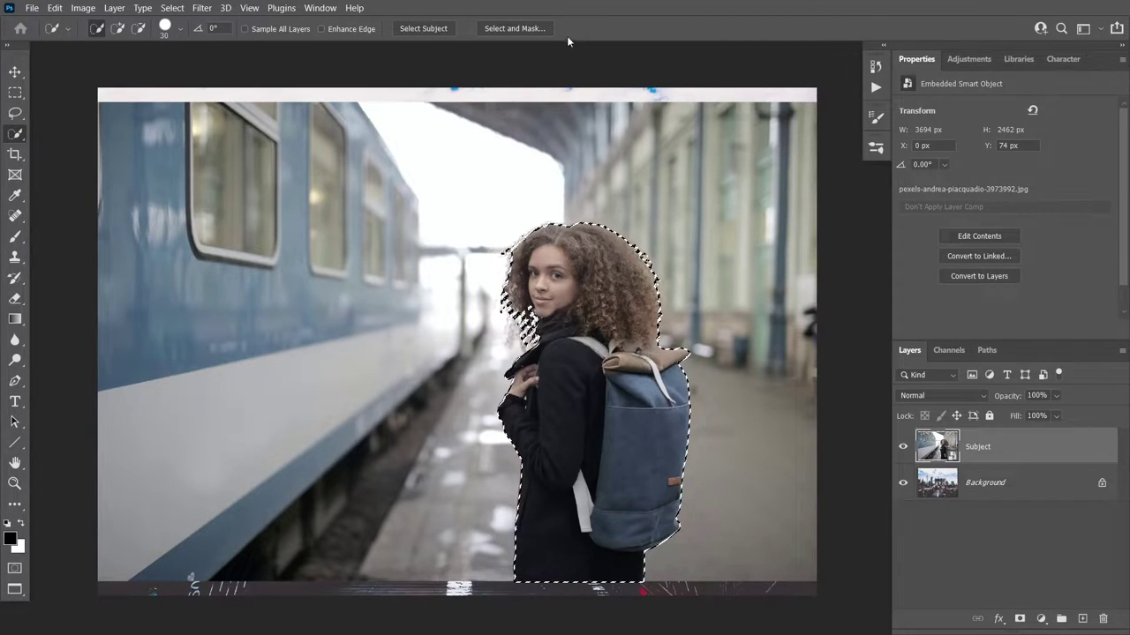
pyautogui.click(517, 29)
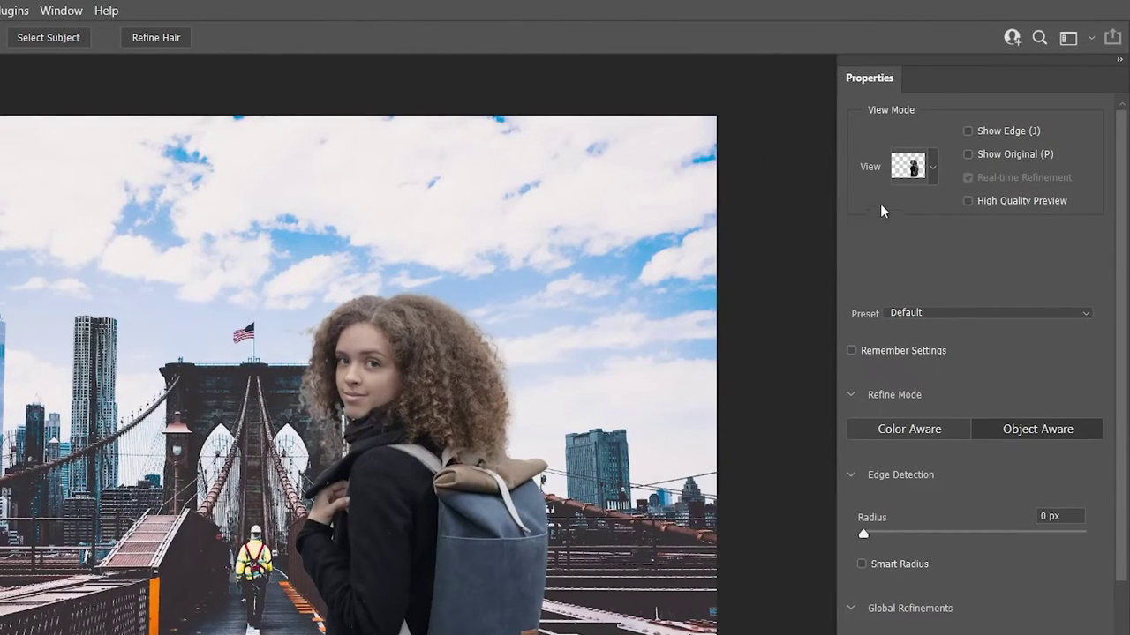
# Step: Preview the selection in the On White view with 66% opacity
pyautogui.click(928, 177)
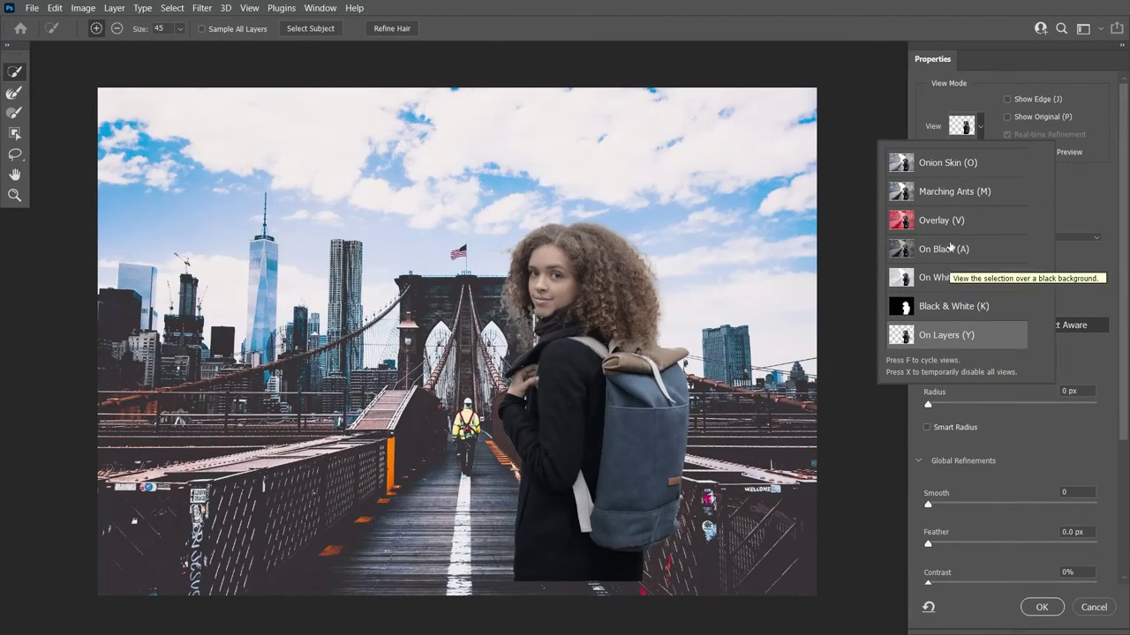
pyautogui.click(946, 311)
pyautogui.click(953, 279)
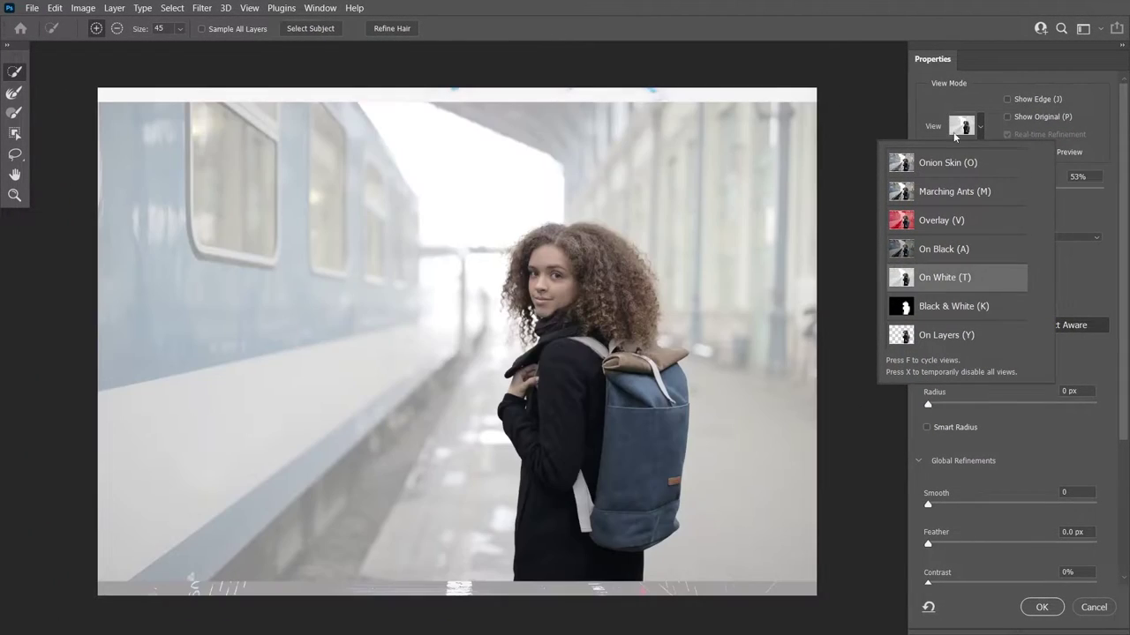
pyautogui.click(950, 93)
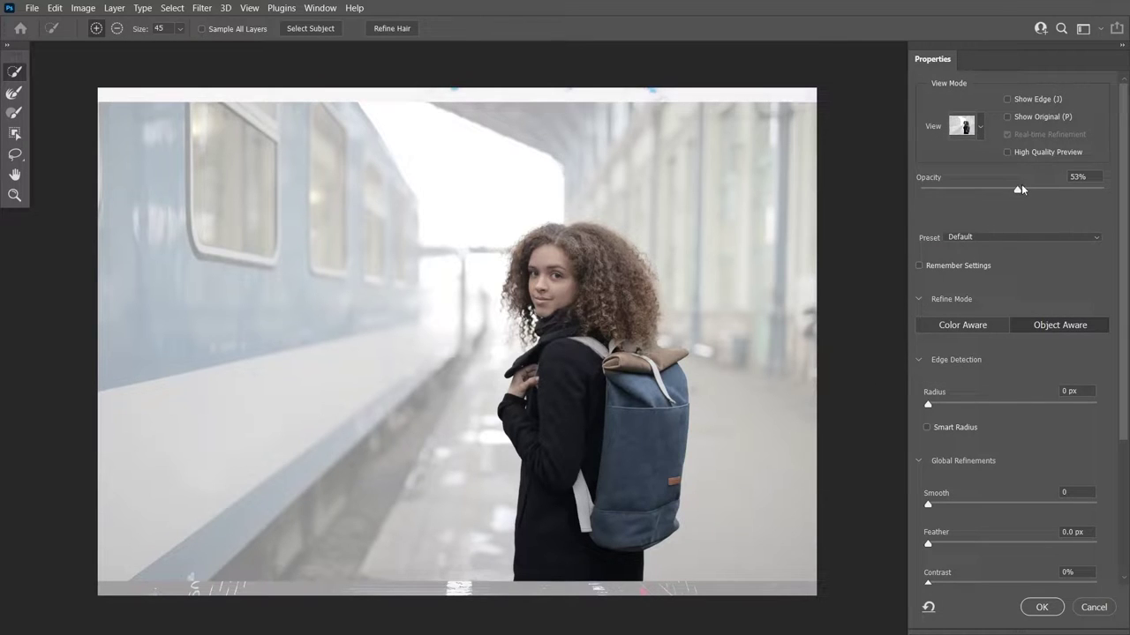
pyautogui.moveTo(1018, 188); pyautogui.dragTo(1041, 195)
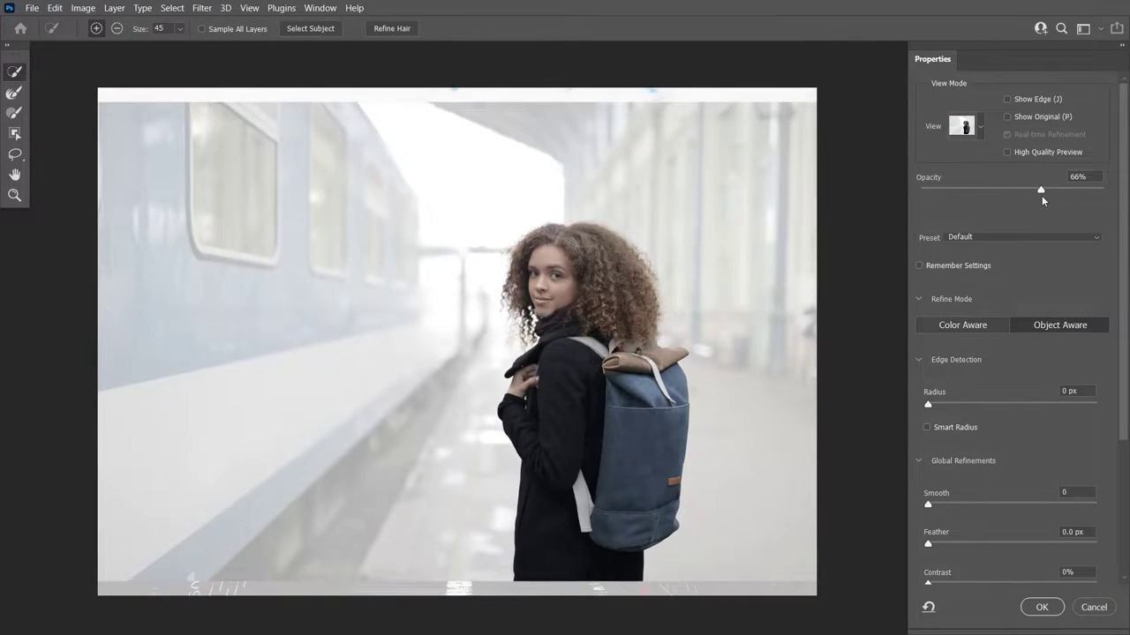
# Step: Preview the selection in the On Black view with 93% opacity
pyautogui.click(964, 126)
pyautogui.click(952, 249)
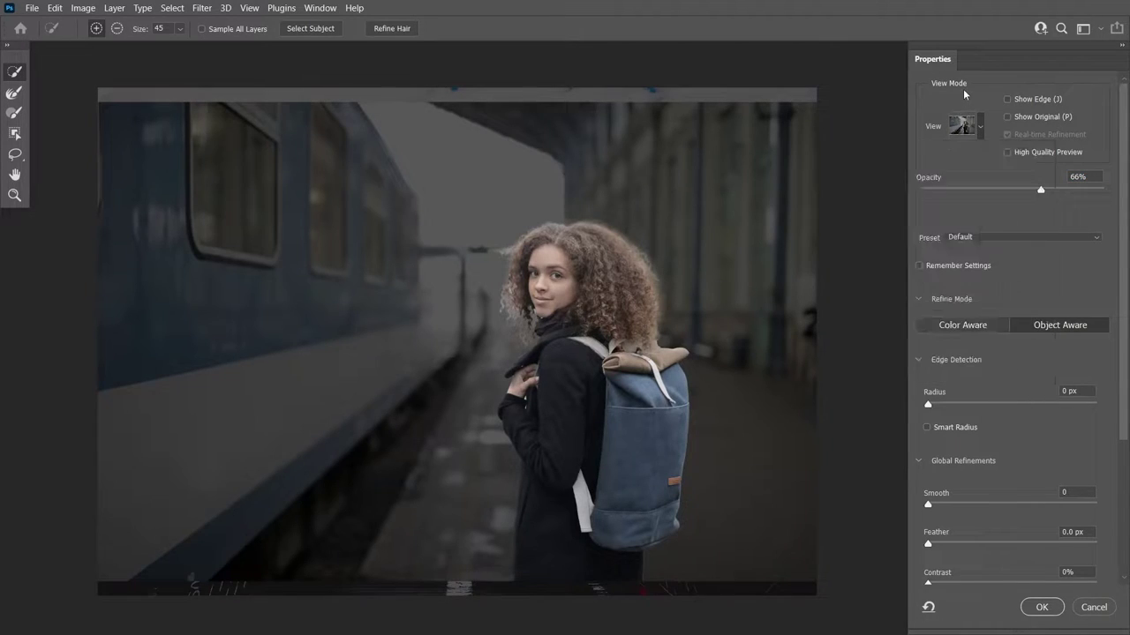
pyautogui.moveTo(1041, 193); pyautogui.dragTo(1091, 191)
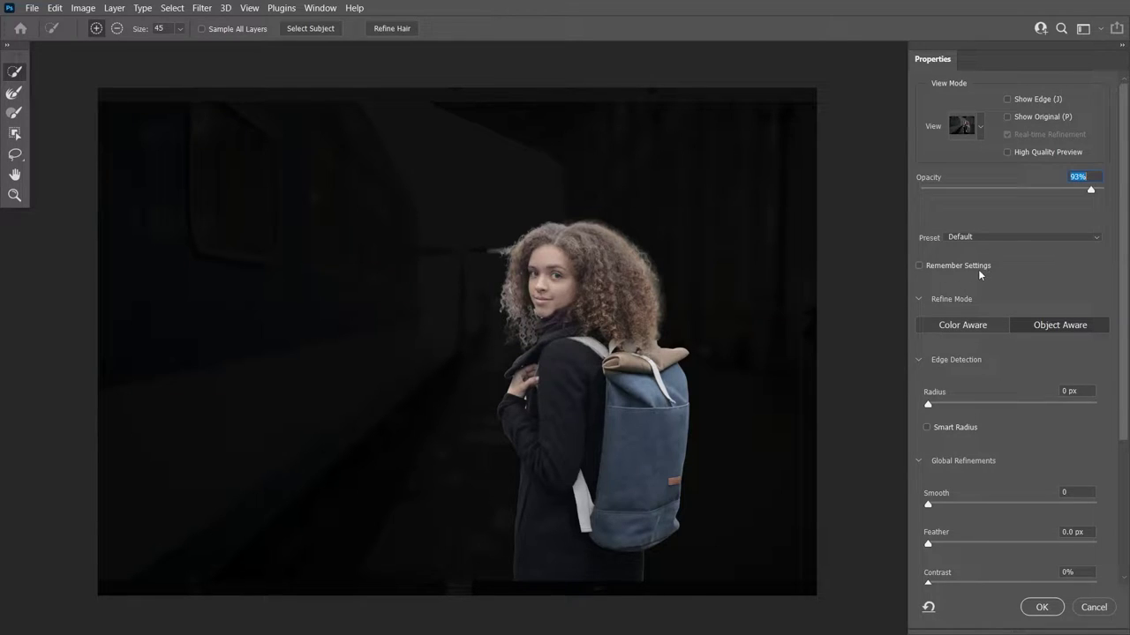
# Step: Compare the Color Aware and Object Aware refine modes at 86% preview opacity, ending on Object Aware
pyautogui.click(974, 327)
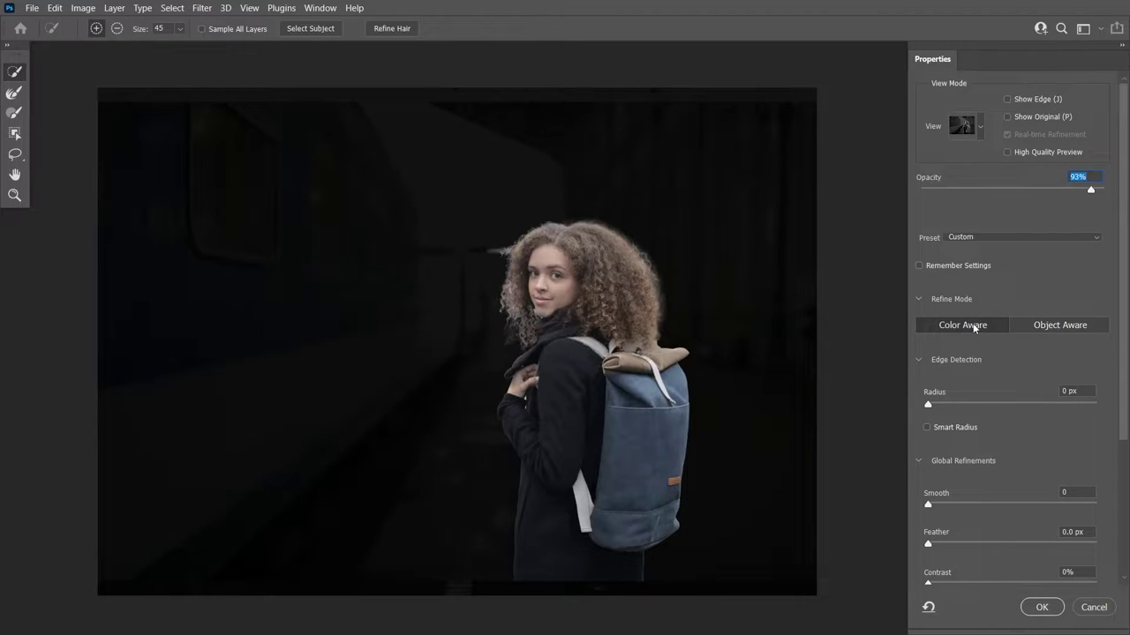
pyautogui.click(1051, 325)
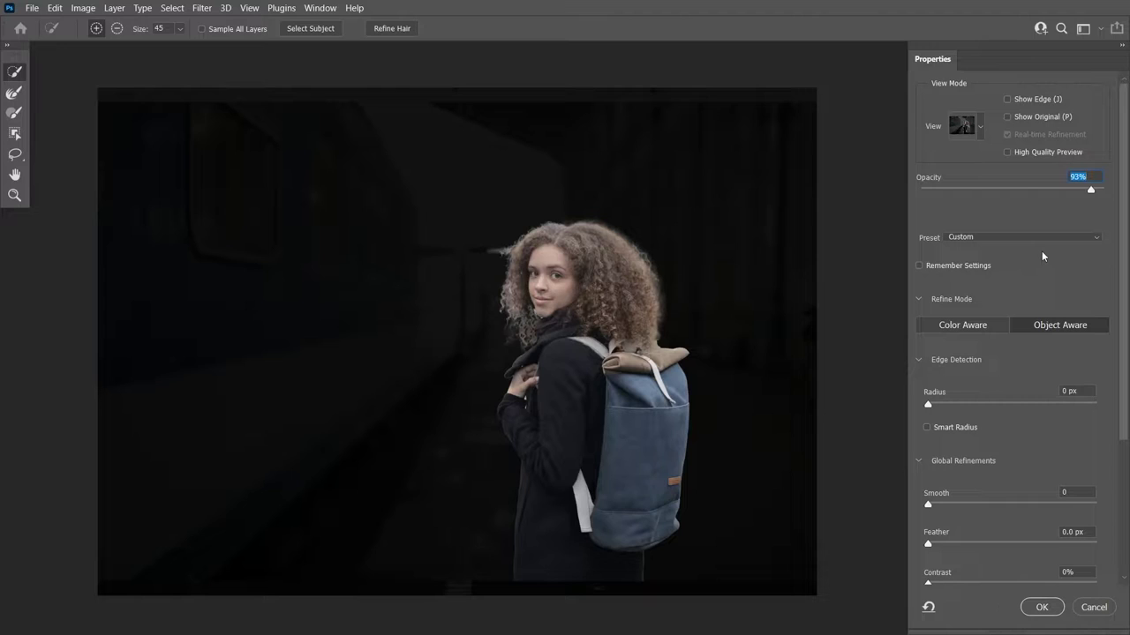
pyautogui.moveTo(1091, 189); pyautogui.dragTo(1078, 190)
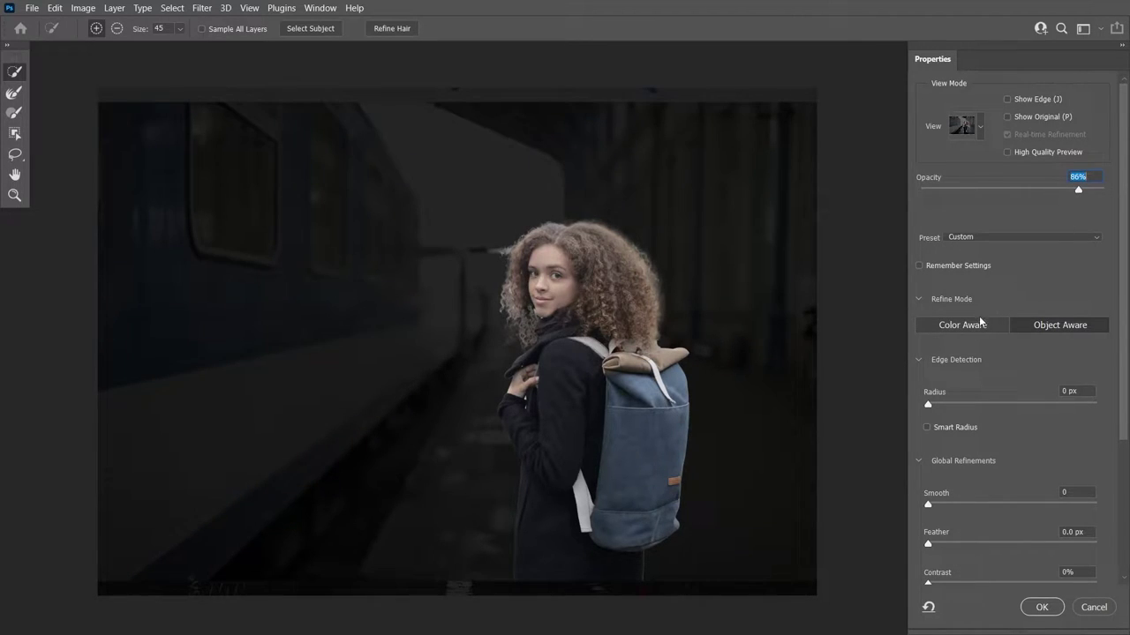
pyautogui.click(974, 326)
pyautogui.click(1039, 325)
# Step: Set the selection's Shift Edge to -7% and enable Decontaminate Colors
pyautogui.scroll(-2, 961, 404)
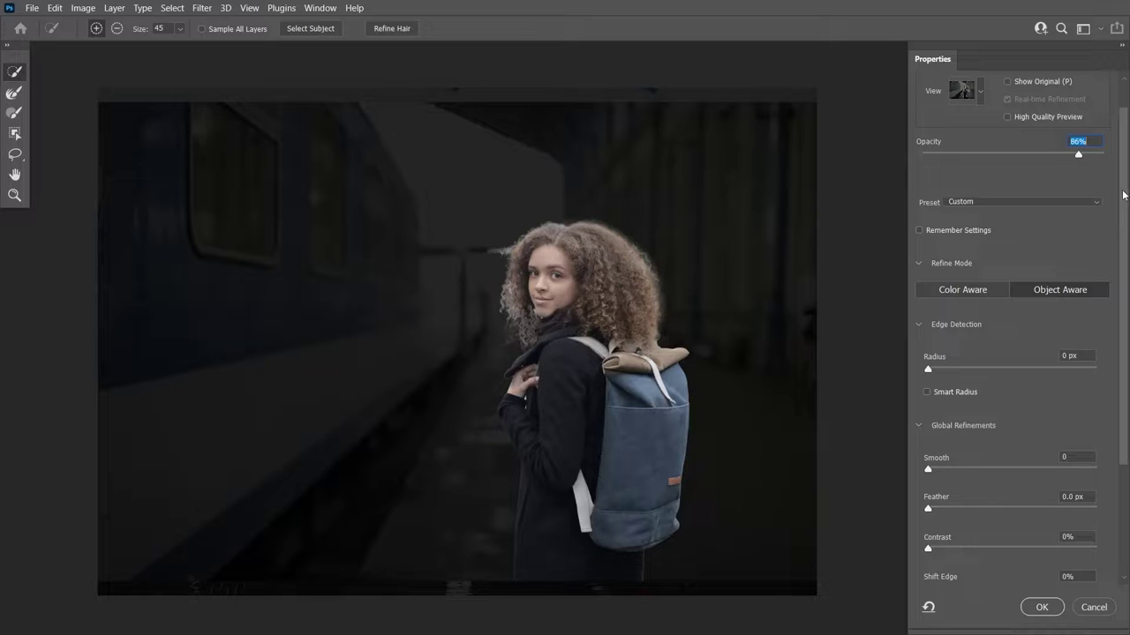
pyautogui.scroll(-5, 955, 414)
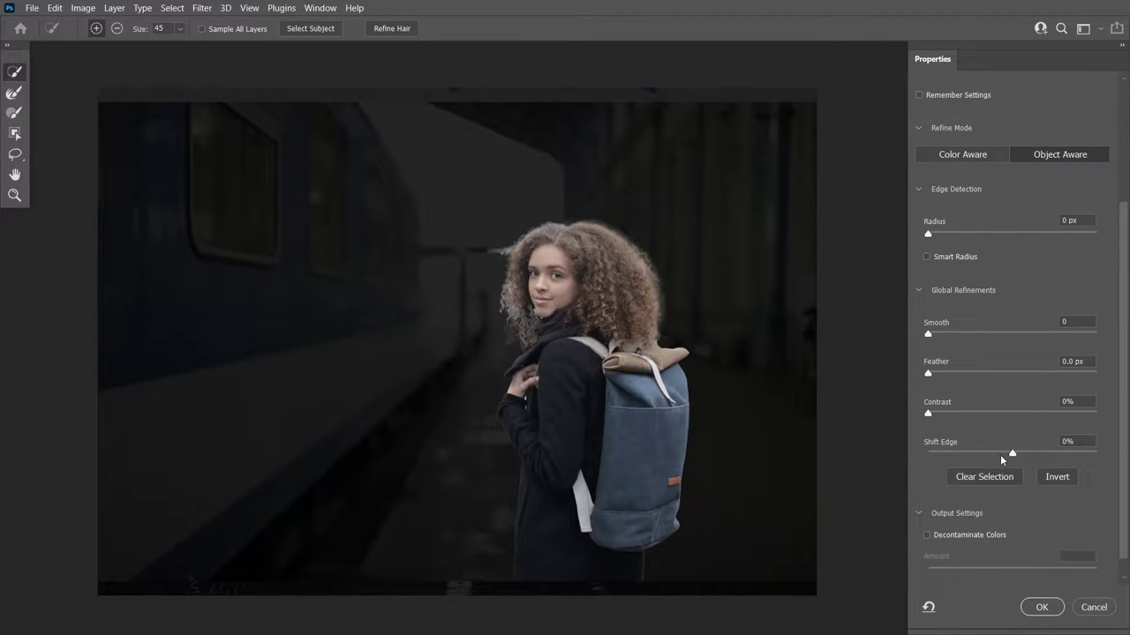
pyautogui.moveTo(1013, 453); pyautogui.dragTo(962, 453)
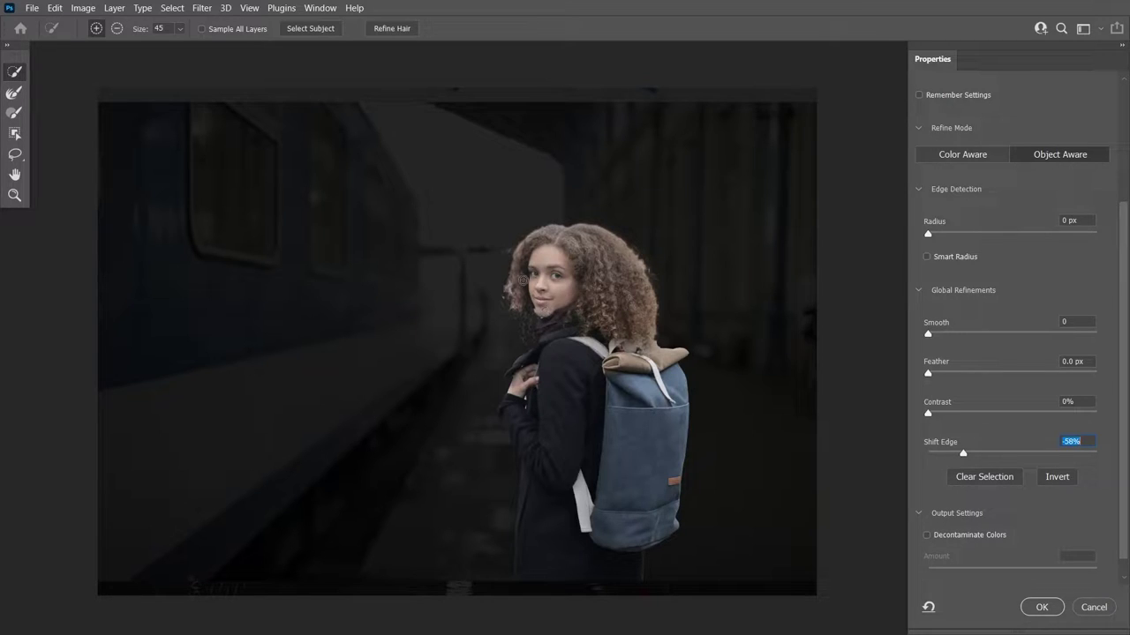
pyautogui.moveTo(962, 454); pyautogui.dragTo(1006, 444)
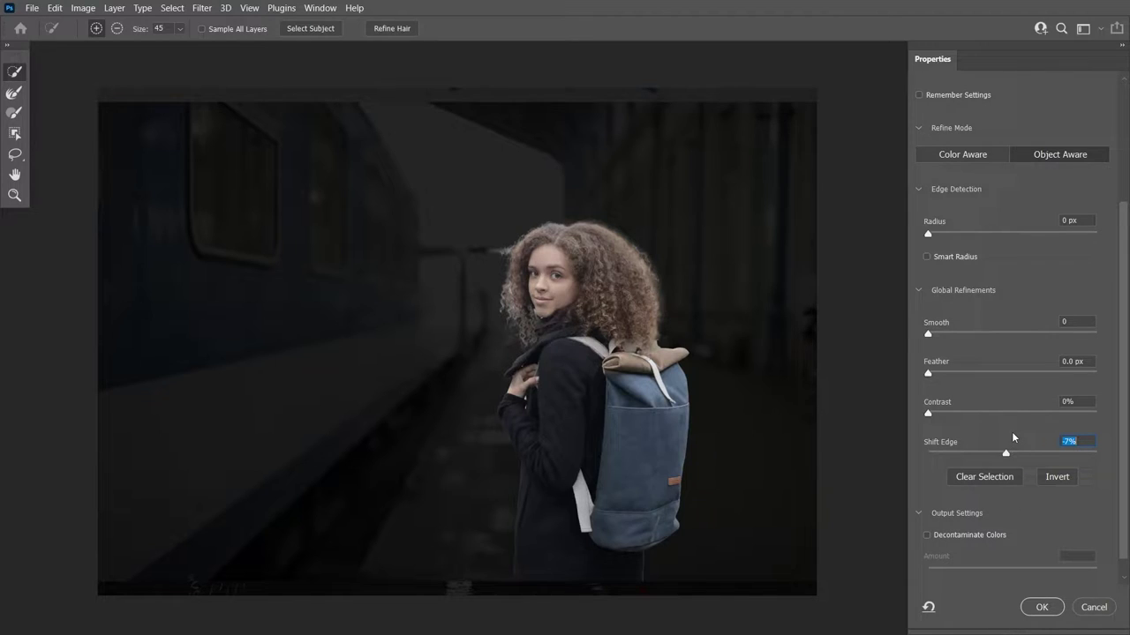
pyautogui.click(927, 535)
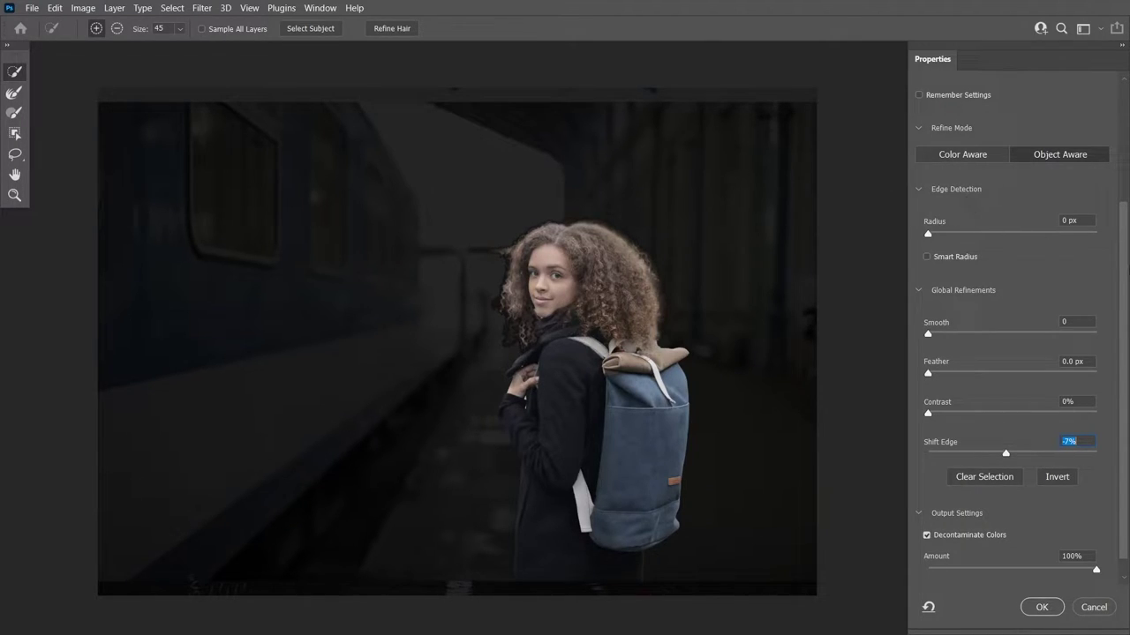
# Step: Switch the preview to On Layers and paint the hair edge beside the woman's face with the Refine Edge Brush at size 65
pyautogui.scroll(5, 980, 265)
pyautogui.click(978, 116)
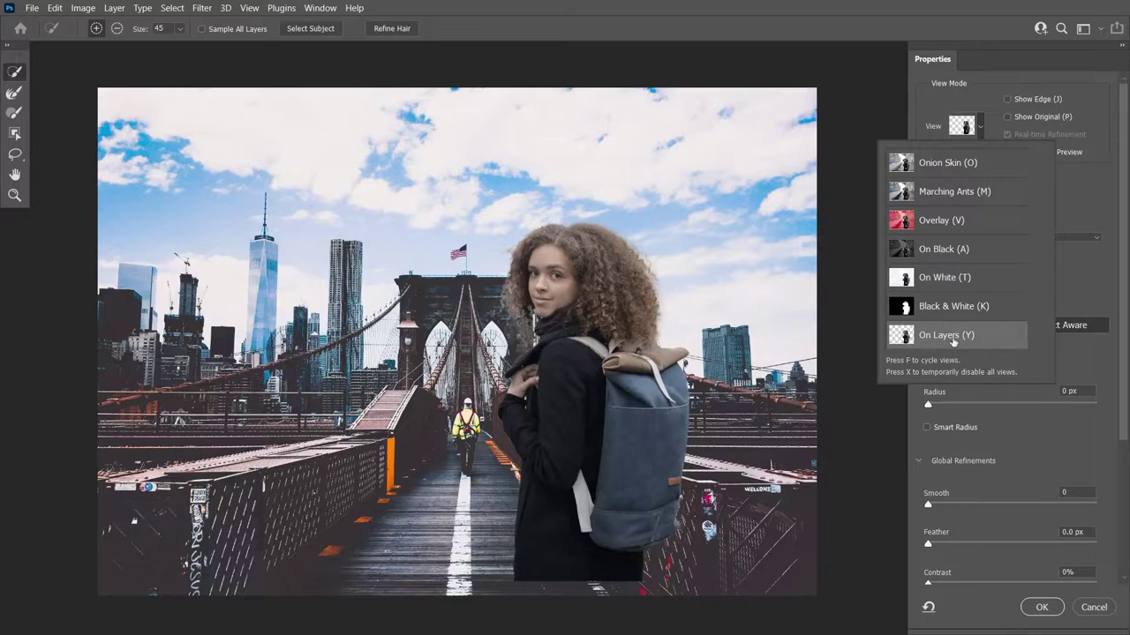
pyautogui.click(1069, 274)
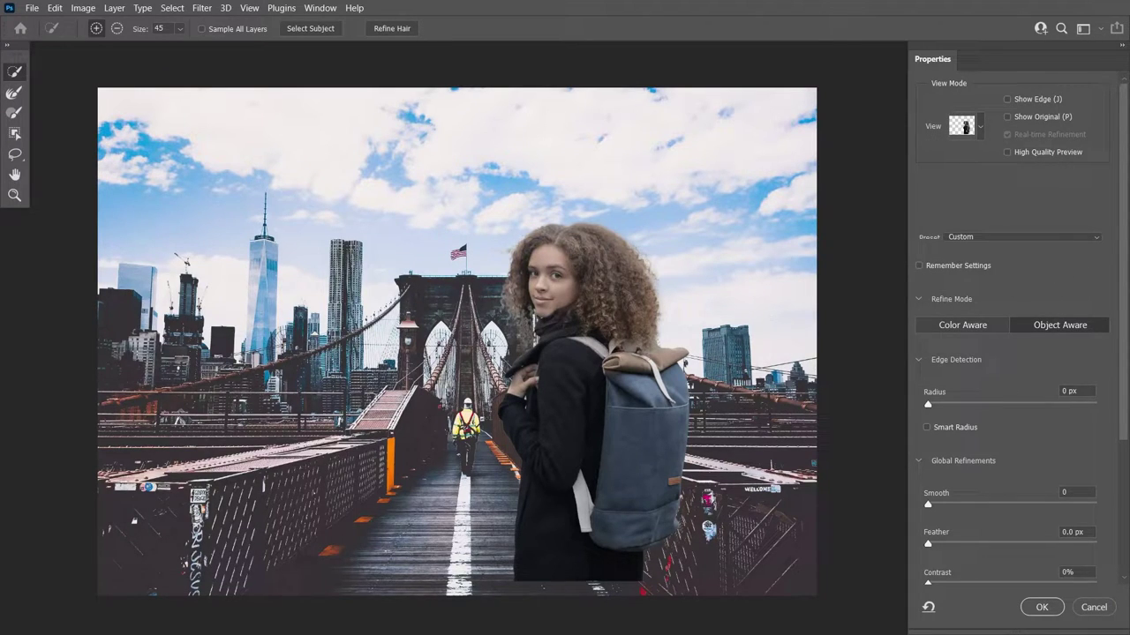
pyautogui.click(15, 95)
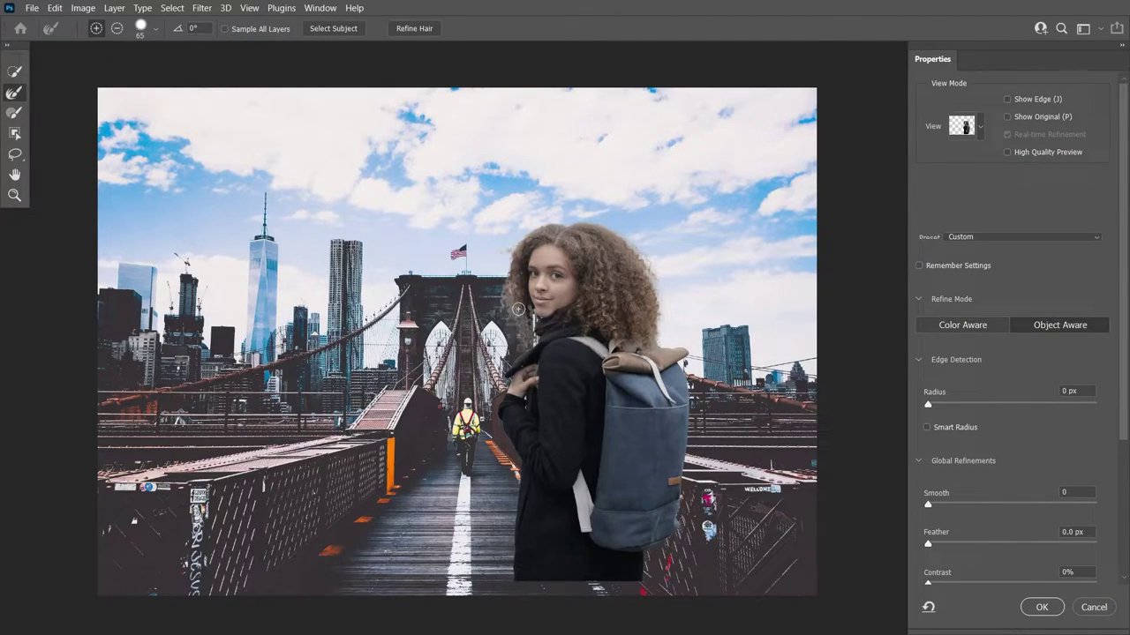
pyautogui.moveTo(508, 284)
pyautogui.mouseDown()
pyautogui.moveTo(505, 311)
pyautogui.moveTo(511, 296)
pyautogui.moveTo(521, 342)
pyautogui.moveTo(524, 312)
pyautogui.moveTo(524, 346)
pyautogui.moveTo(505, 314)
pyautogui.mouseUp()
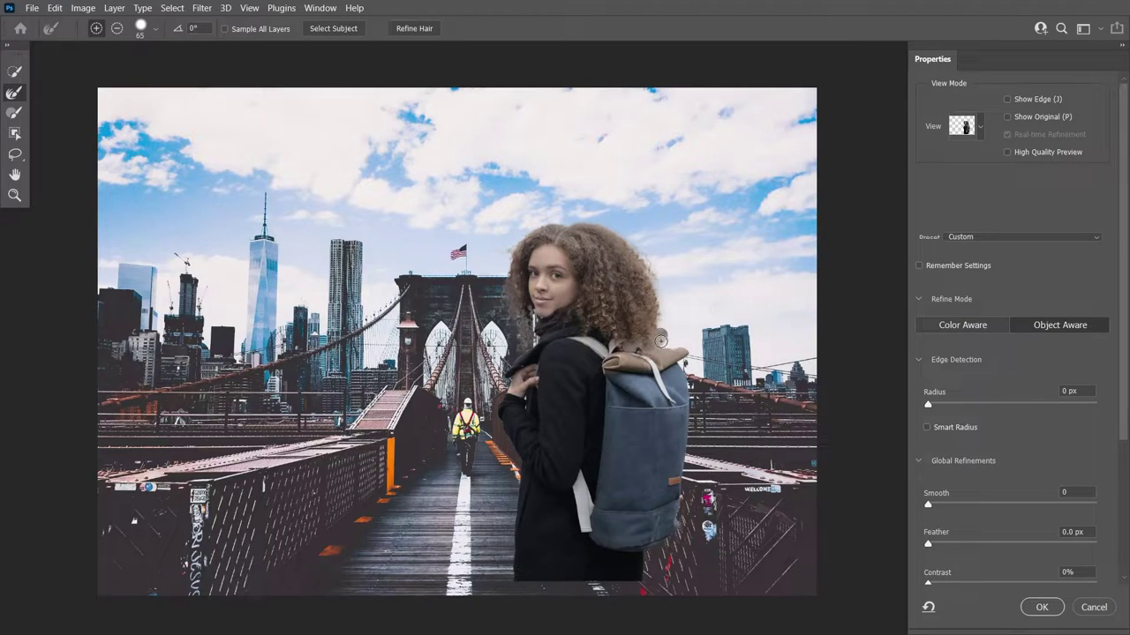
# Step: Set the refined selection's output to New Layer with Layer Mask
pyautogui.scroll(-5, 1128, 196)
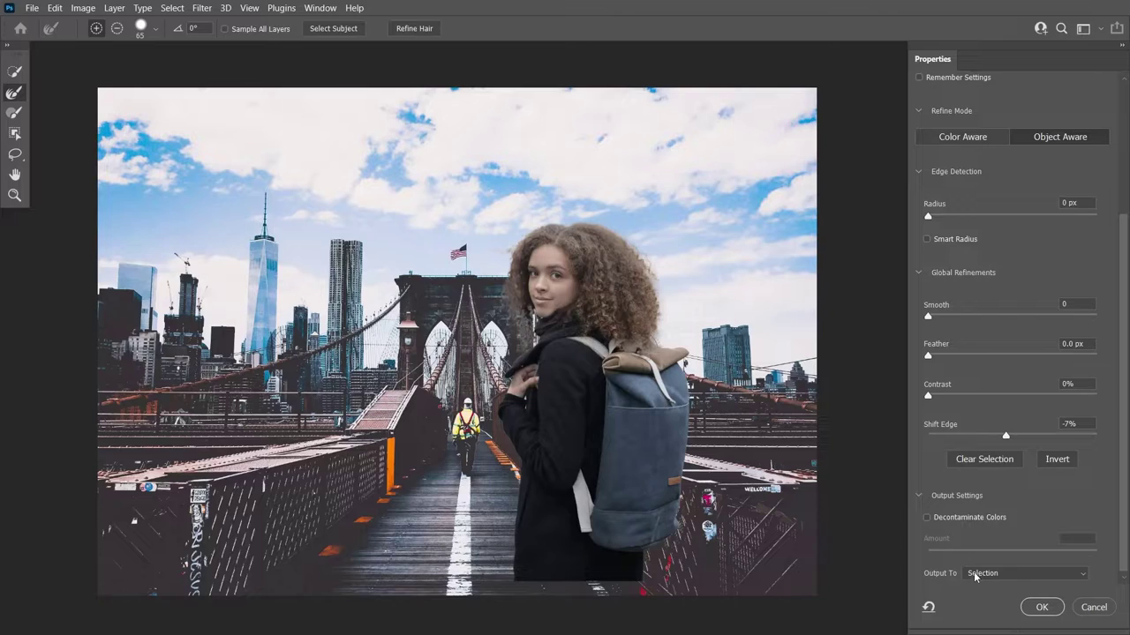
pyautogui.click(973, 572)
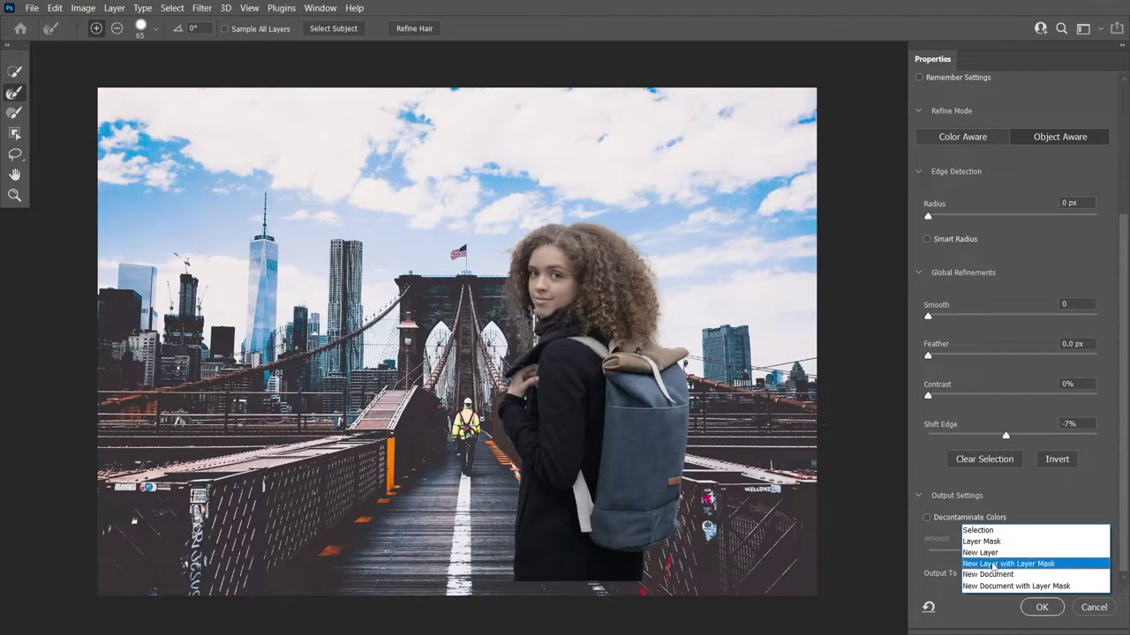
pyautogui.click(992, 564)
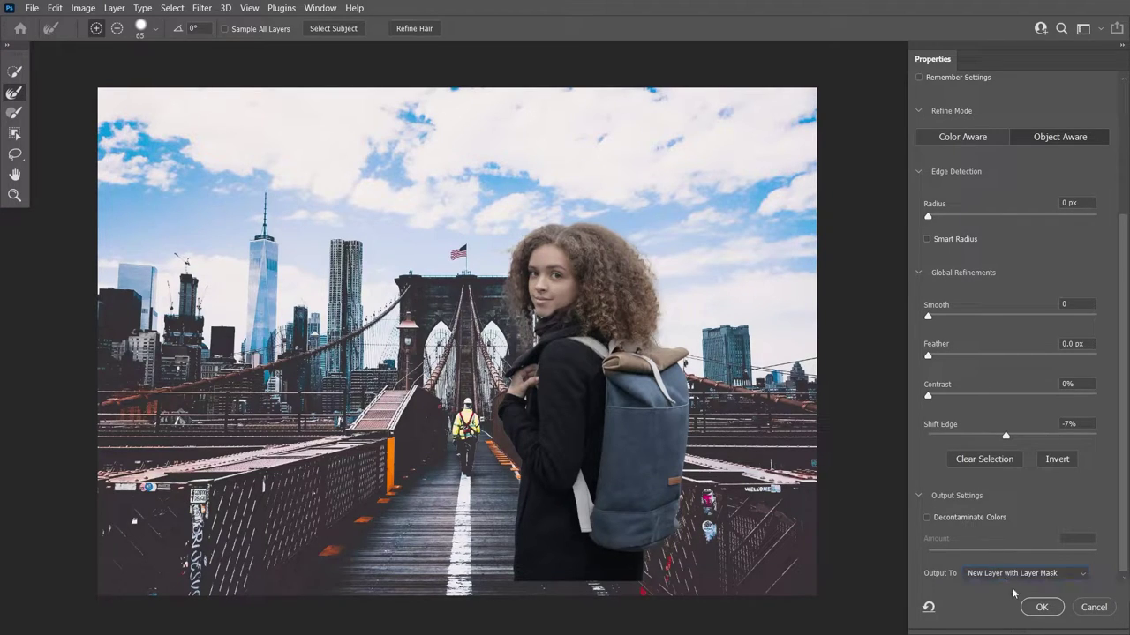
# Step: Output the refined cutout, and lasso the front edge of the coat plus the area around the backpack's lower outer corner
pyautogui.click(1036, 609)
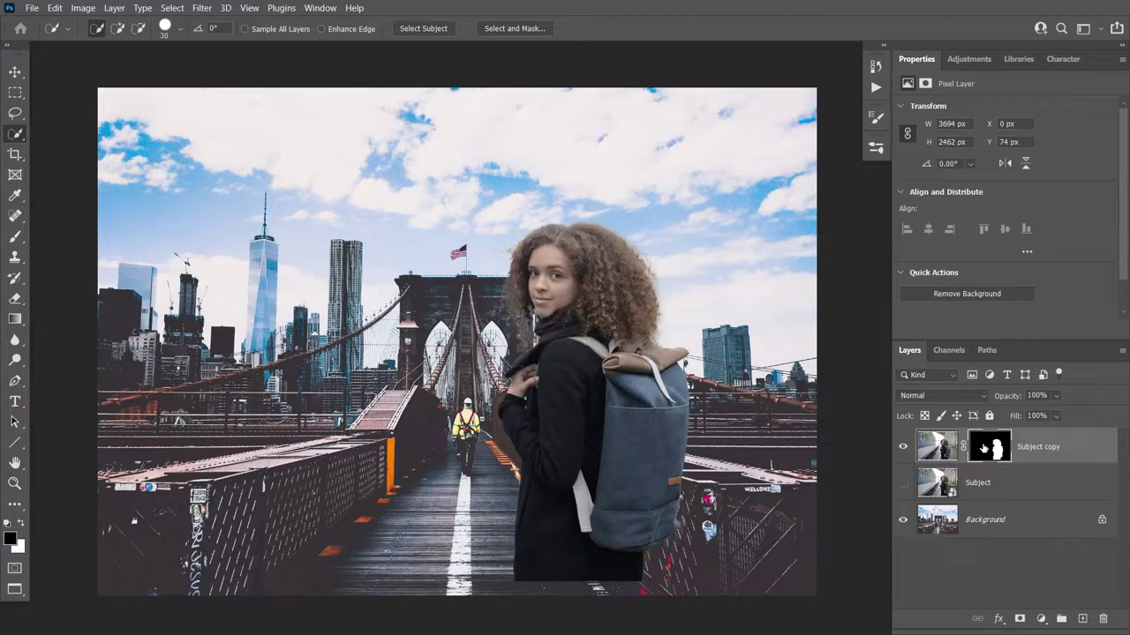
pyautogui.press('l')
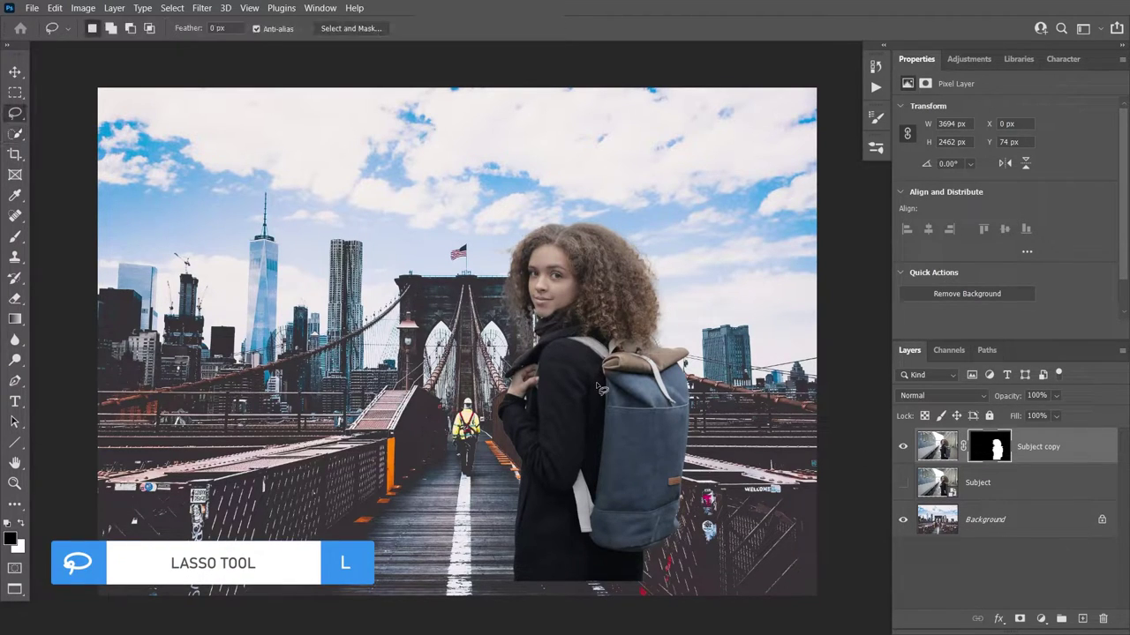
pyautogui.hotkey('ctrl', '+')
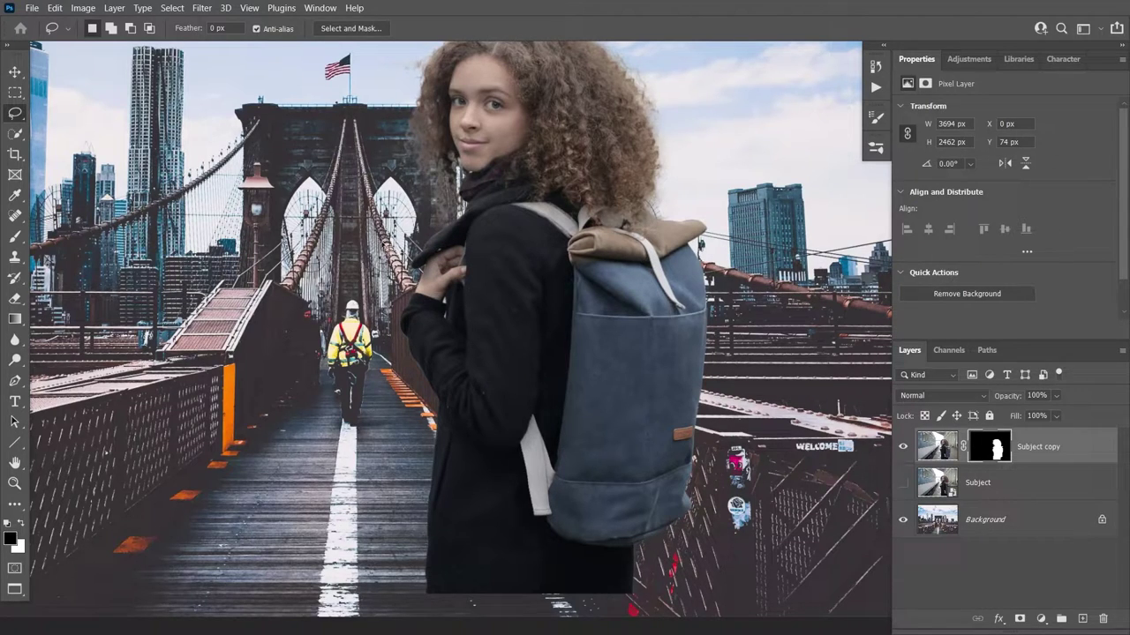
pyautogui.moveTo(460, 206)
pyautogui.mouseDown()
pyautogui.moveTo(501, 231)
pyautogui.moveTo(489, 578)
pyautogui.moveTo(444, 618)
pyautogui.moveTo(368, 402)
pyautogui.moveTo(394, 228)
pyautogui.mouseUp()
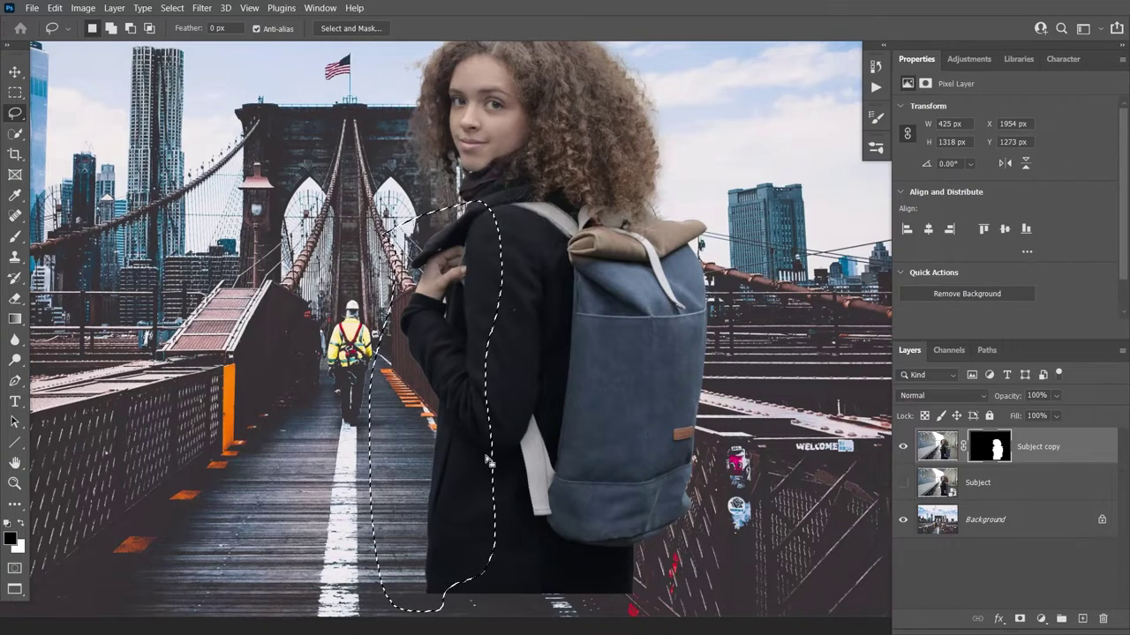
pyautogui.press('shift')
pyautogui.moveTo(704, 474)
pyautogui.mouseDown()
pyautogui.moveTo(694, 580)
pyautogui.moveTo(623, 621)
pyautogui.moveTo(634, 521)
pyautogui.mouseUp()
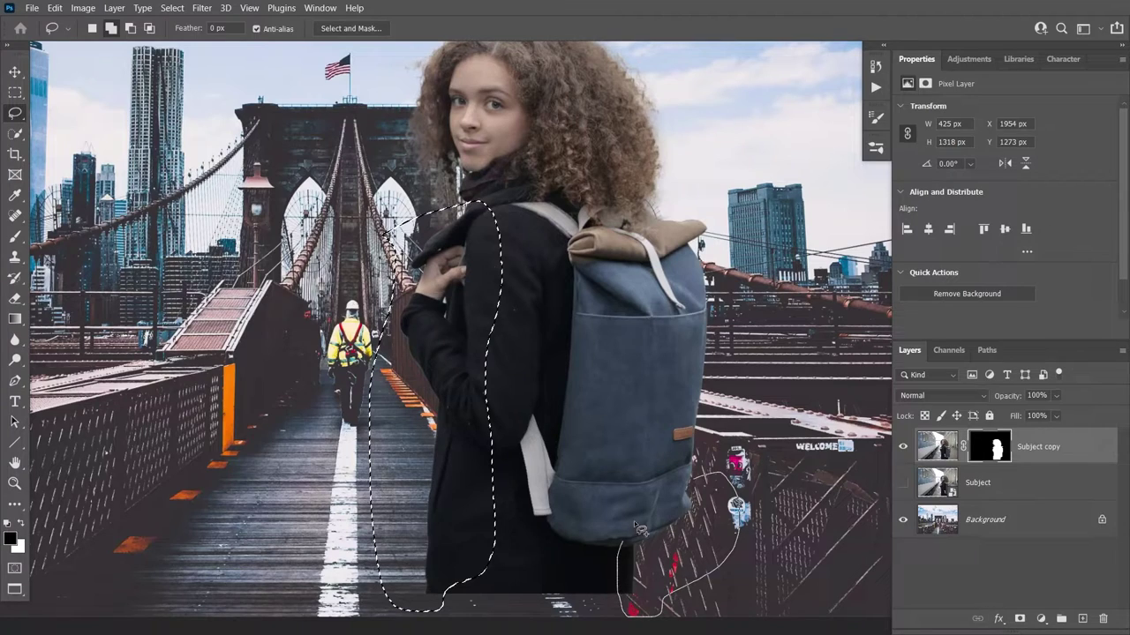
pyautogui.moveTo(690, 491); pyautogui.dragTo(701, 478)
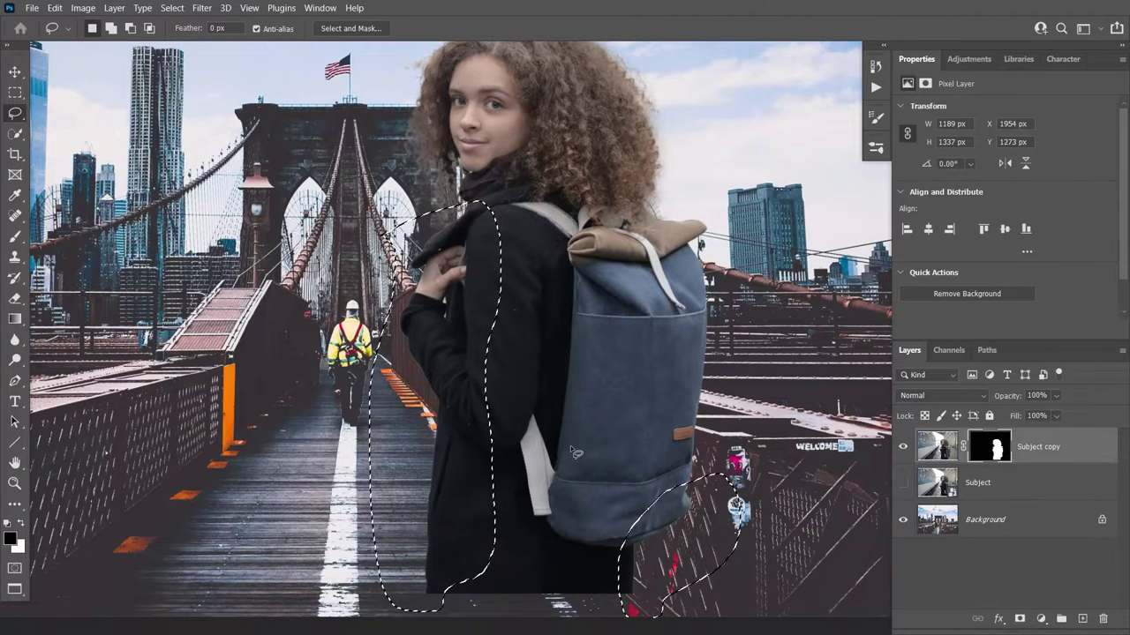
# Step: Apply the Minimum filter to the selected mask areas with a 1-pixel radius preserving Squareness, and deselect
pyautogui.click(202, 9)
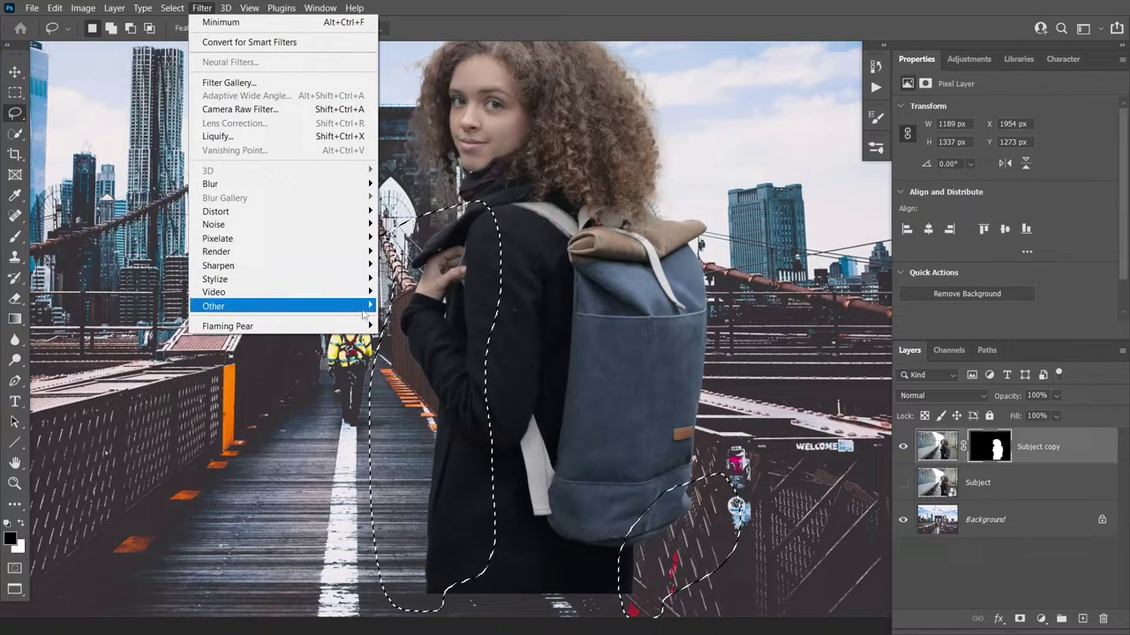
pyautogui.click(405, 360)
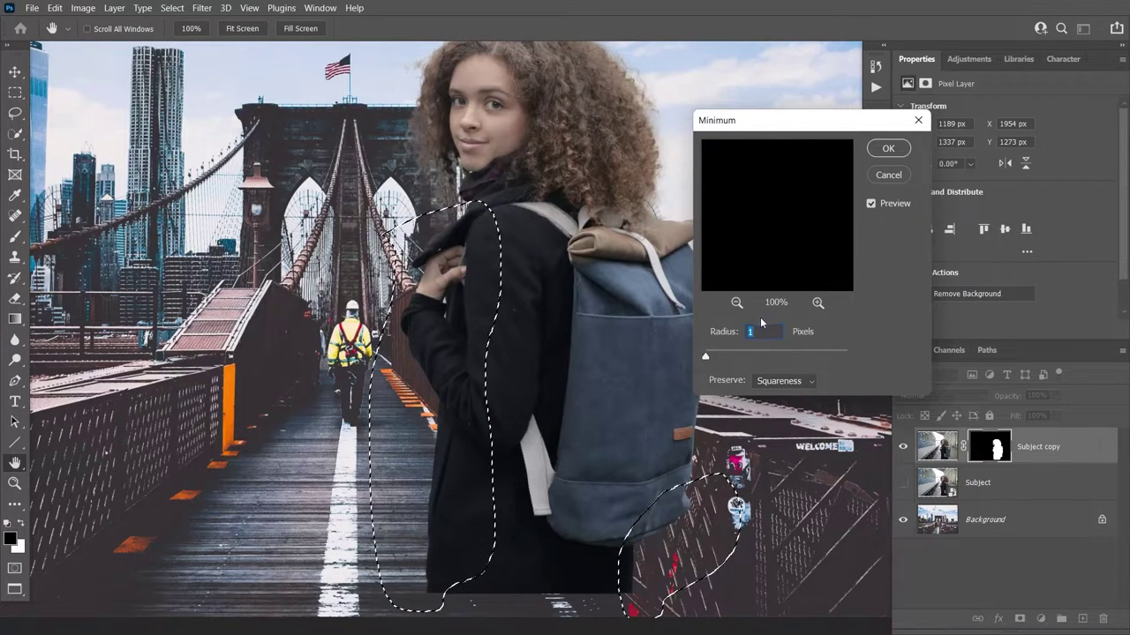
pyautogui.click(870, 203)
pyautogui.click(870, 204)
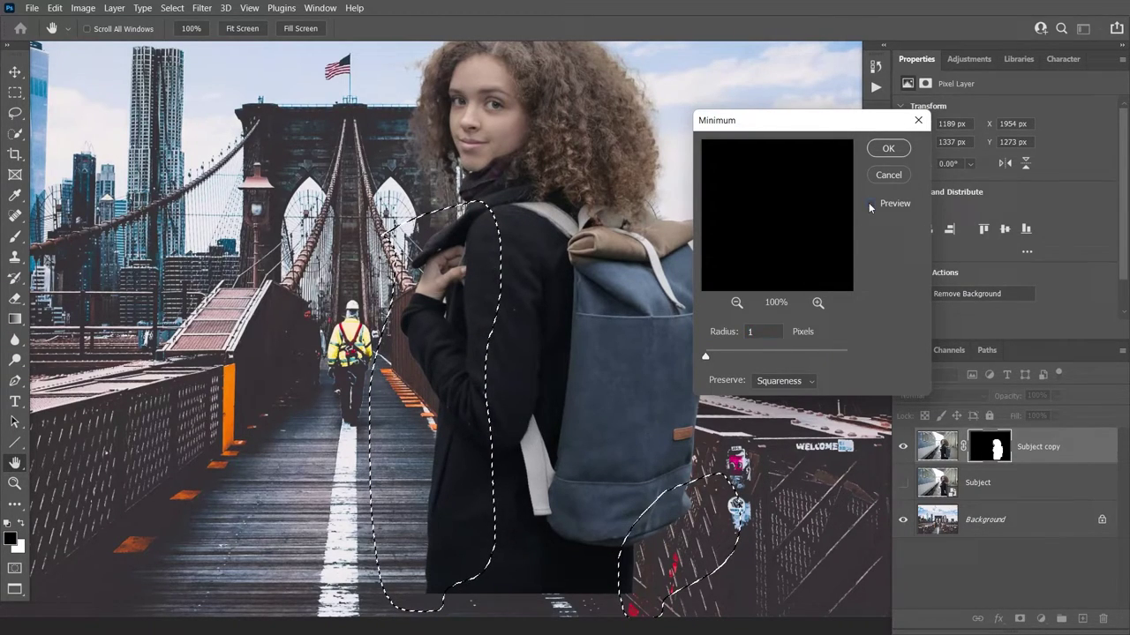
pyautogui.click(870, 204)
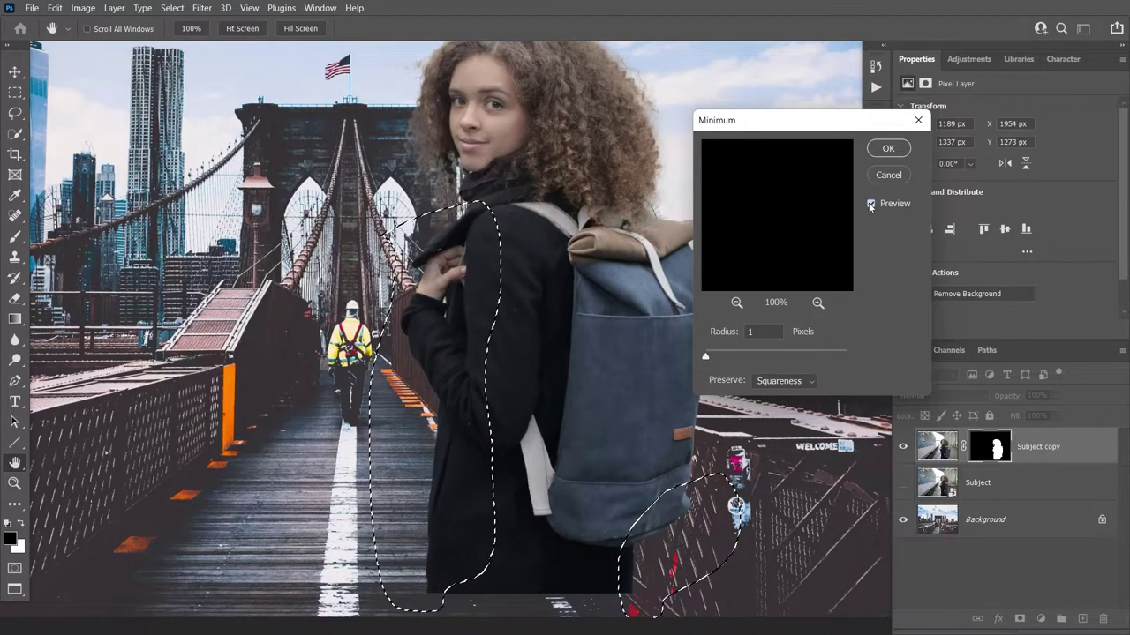
pyautogui.click(887, 149)
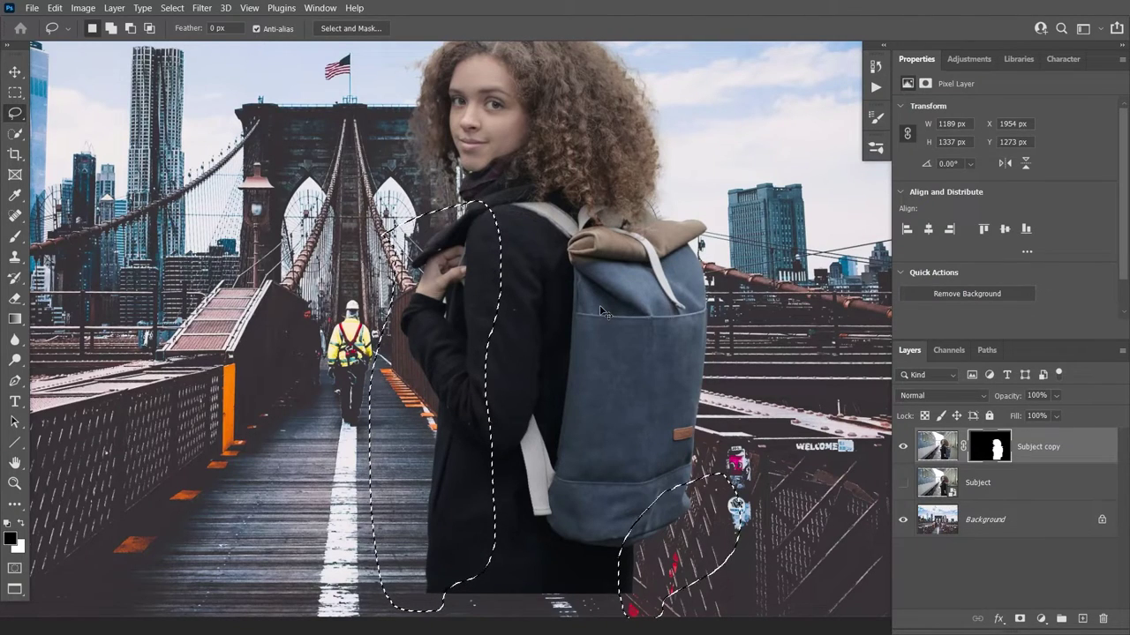
pyautogui.hotkey('ctrl', 'd')
# Step: Disable the Subject copy mask, show the rulers and place a horizontal guide at the train photo's horizon, level with the woman's eyes
pyautogui.press('h')
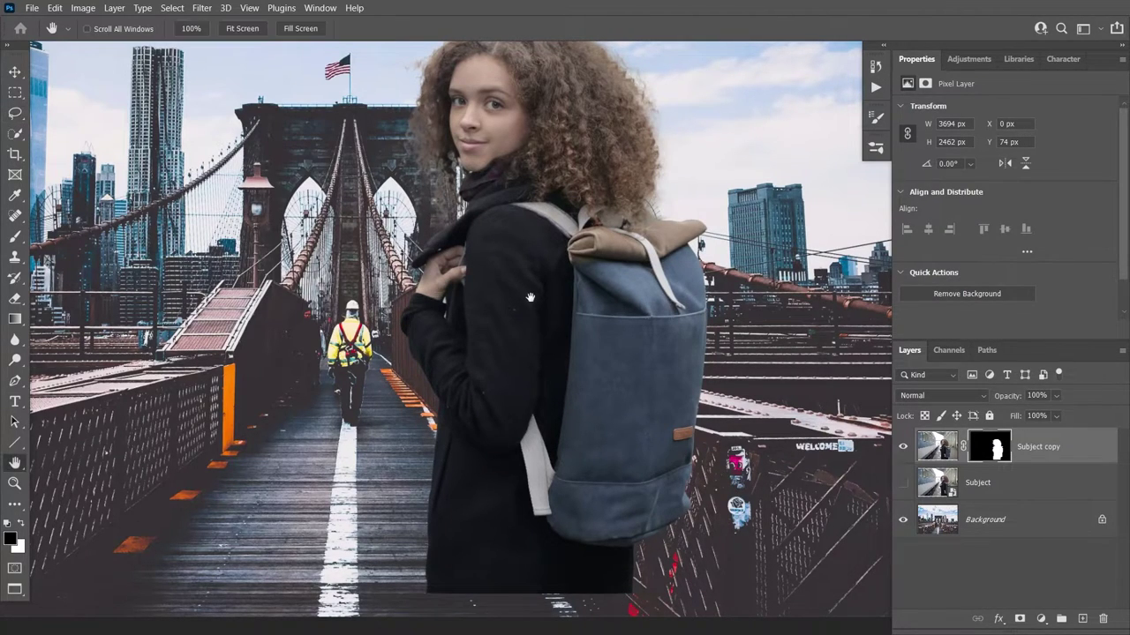
pyautogui.keyDown('alt'); pyautogui.click(521, 298); pyautogui.keyUp('alt')
pyautogui.moveTo(503, 298); pyautogui.dragTo(510, 335)
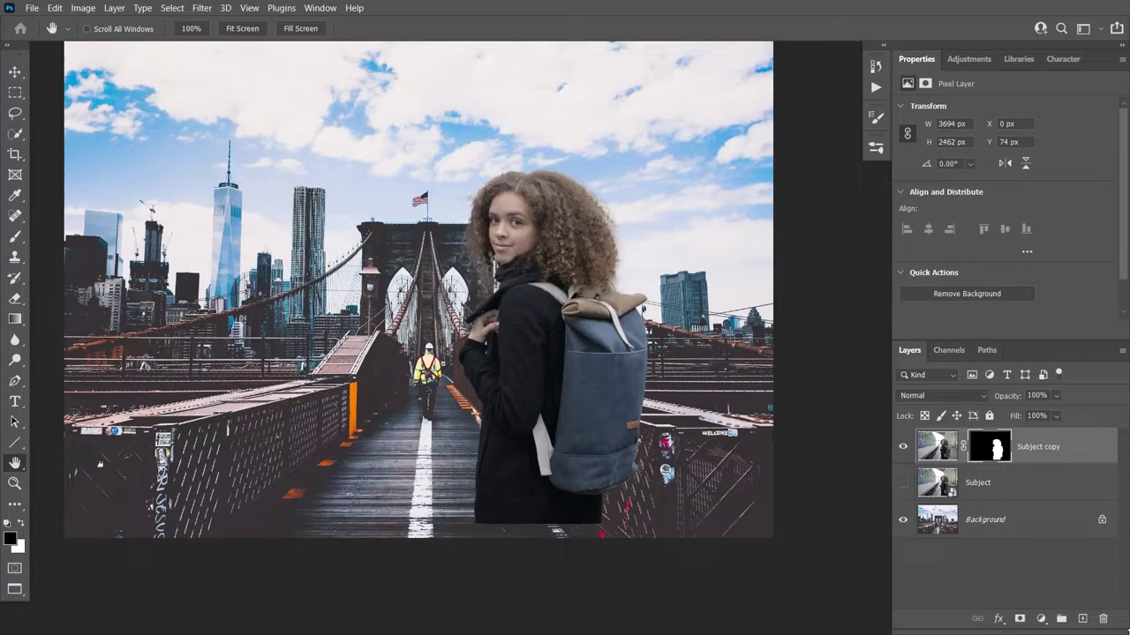
pyautogui.keyDown('shift'); pyautogui.click(992, 448); pyautogui.keyUp('shift')
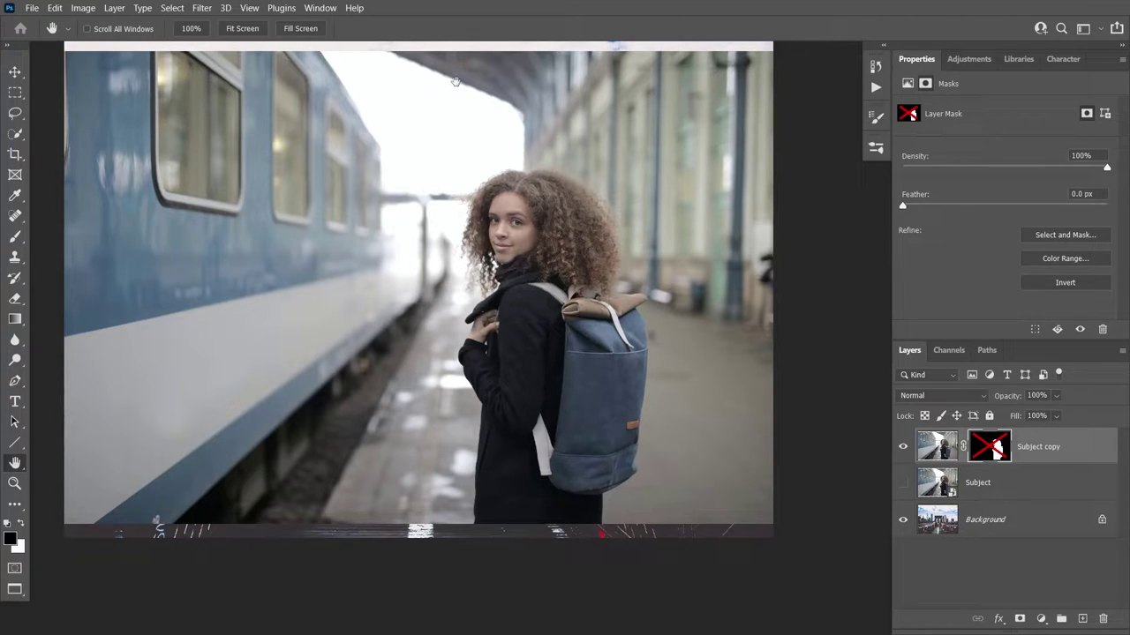
pyautogui.moveTo(359, 110); pyautogui.dragTo(467, 171)
pyautogui.hotkey('ctrl', 'r')
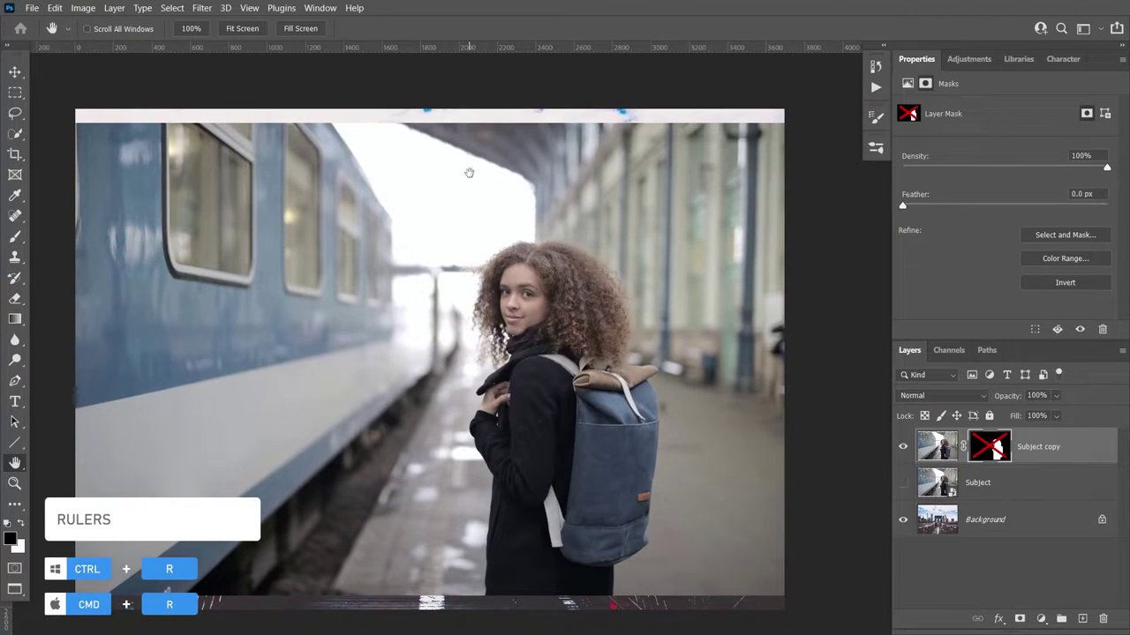
pyautogui.moveTo(459, 51); pyautogui.dragTo(461, 292)
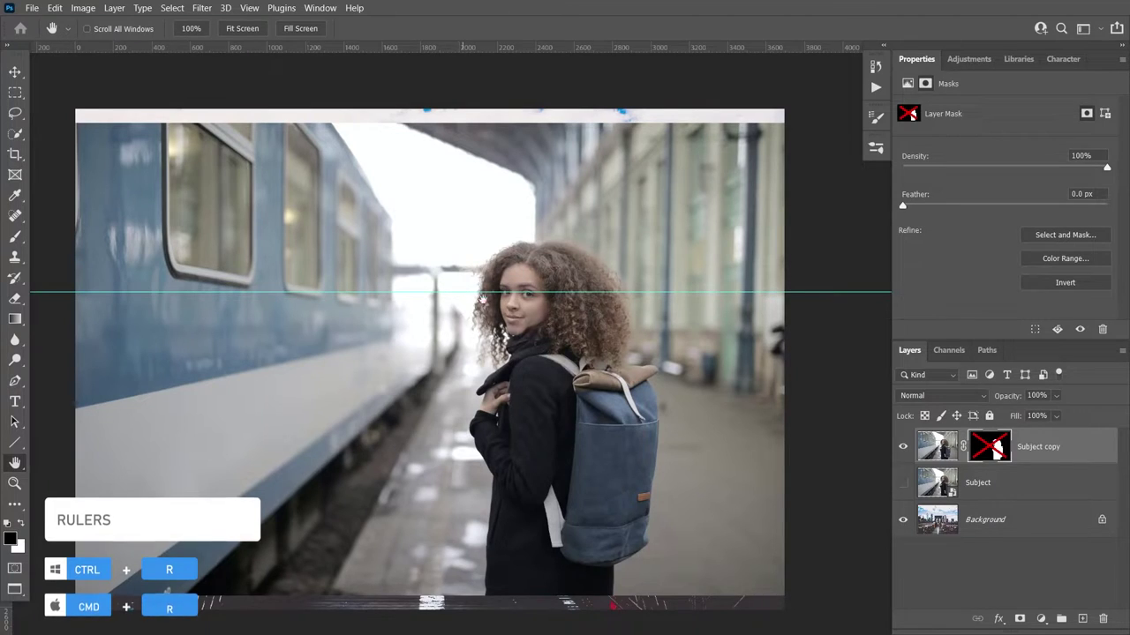
# Step: Hide the Subject copy layer to place a second guide on the bridge photo's horizon, and restore the layer with its mask enabled
pyautogui.click(903, 448)
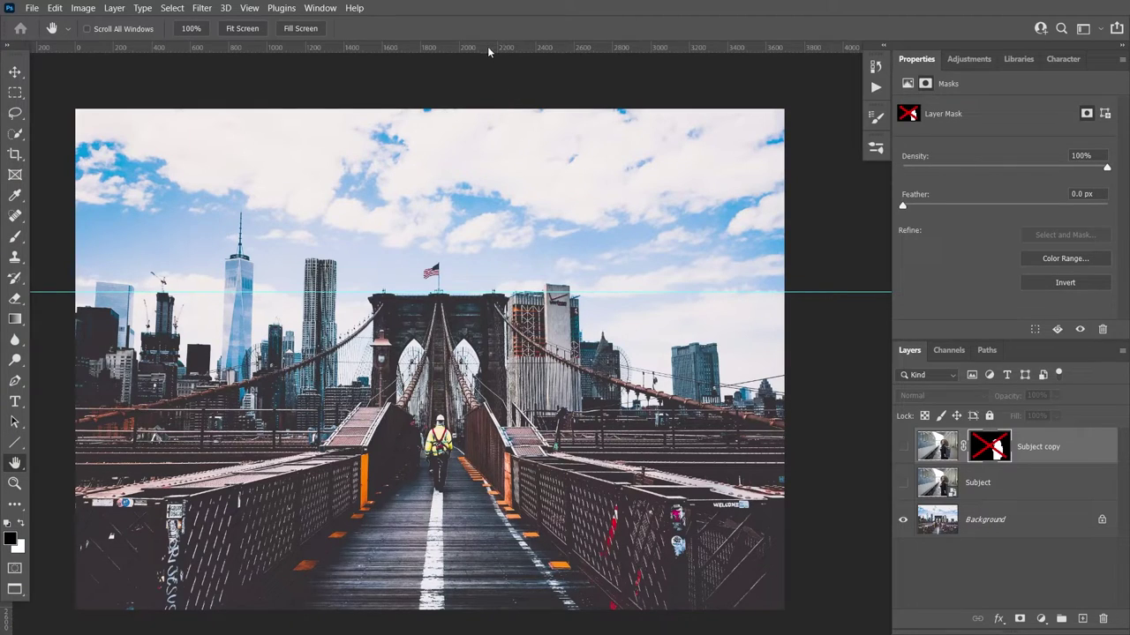
pyautogui.moveTo(488, 51); pyautogui.dragTo(477, 412)
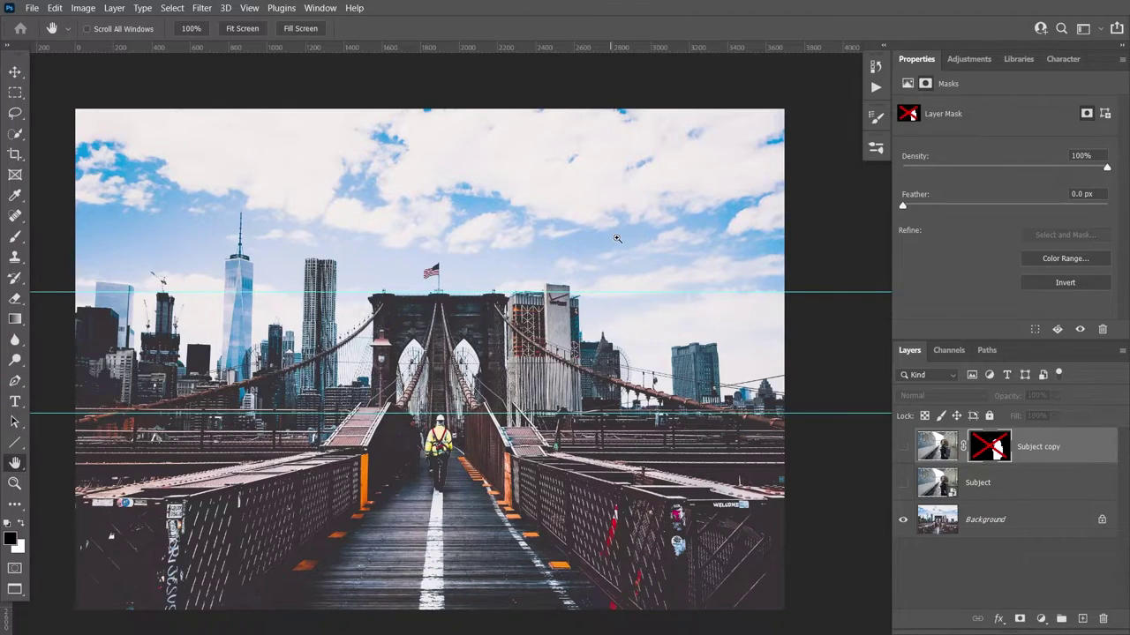
pyautogui.moveTo(617, 238); pyautogui.dragTo(753, 216)
pyautogui.keyDown('shift'); pyautogui.click(981, 446); pyautogui.keyUp('shift')
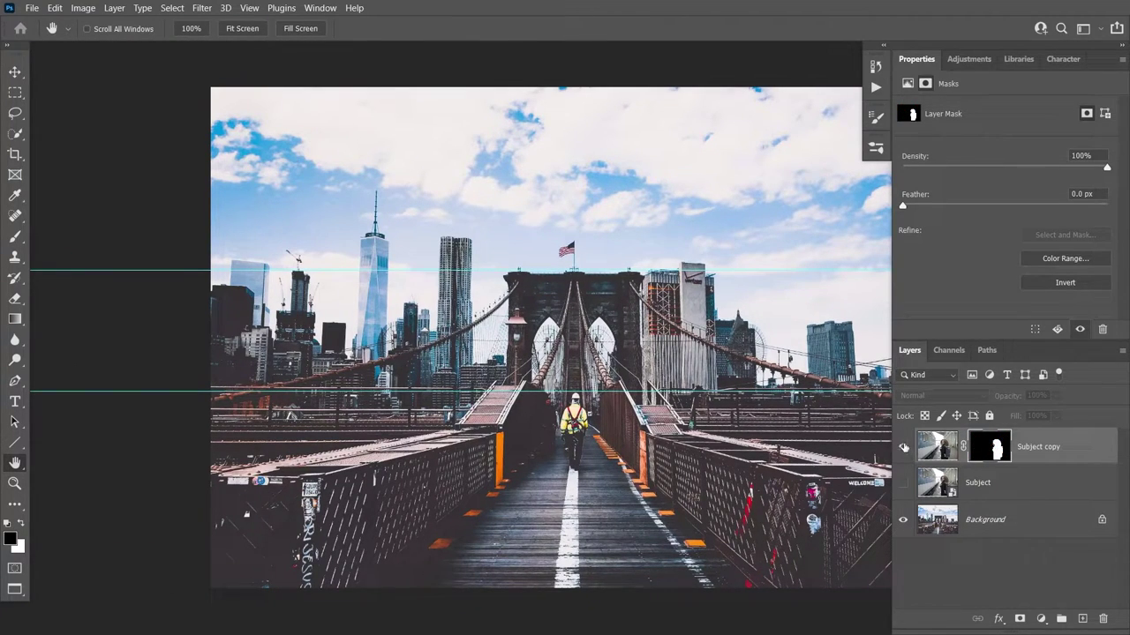
pyautogui.click(902, 447)
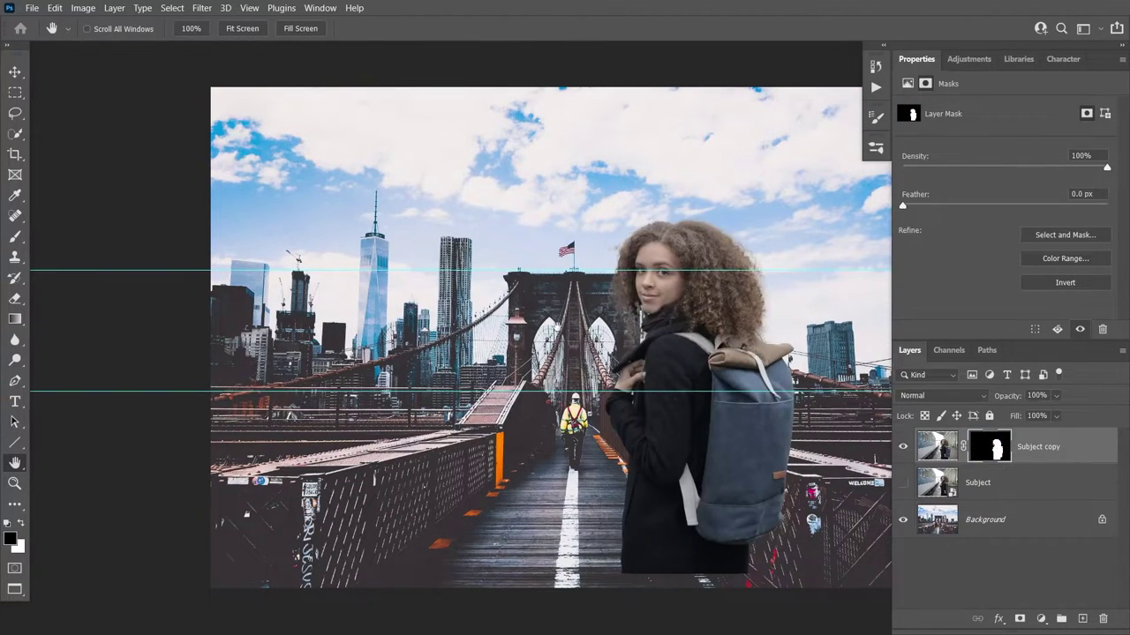
# Step: With the Subject copy mask disabled, draw a horizontal line about 1742 px long along the upper guide, across the woman's eyes
pyautogui.keyDown('shift'); pyautogui.click(985, 450); pyautogui.keyUp('shift')
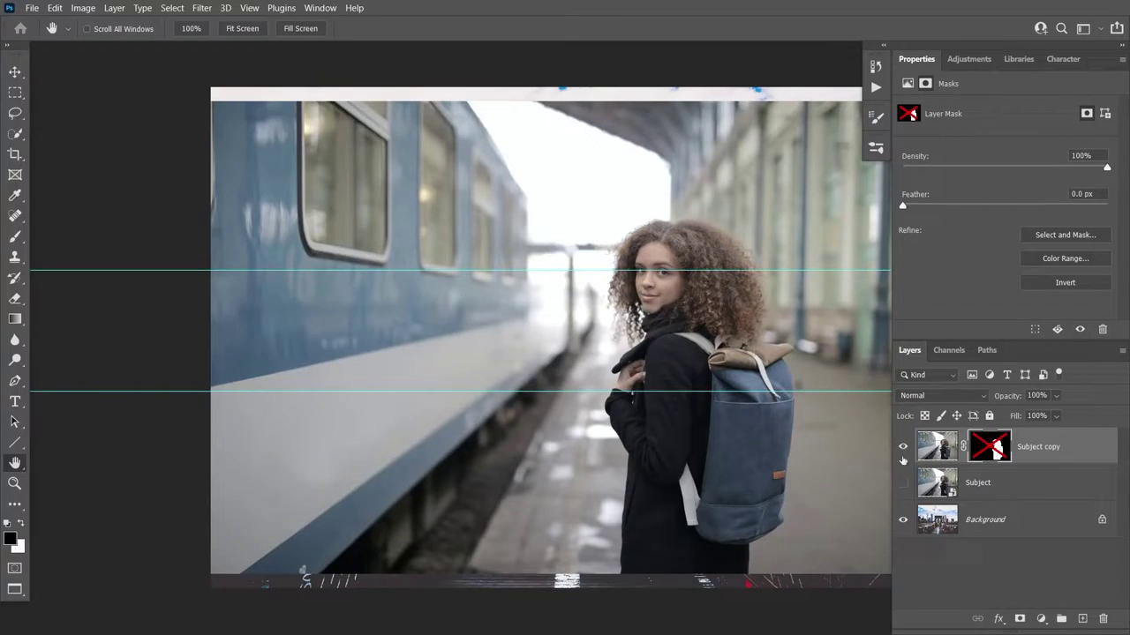
pyautogui.click(12, 443)
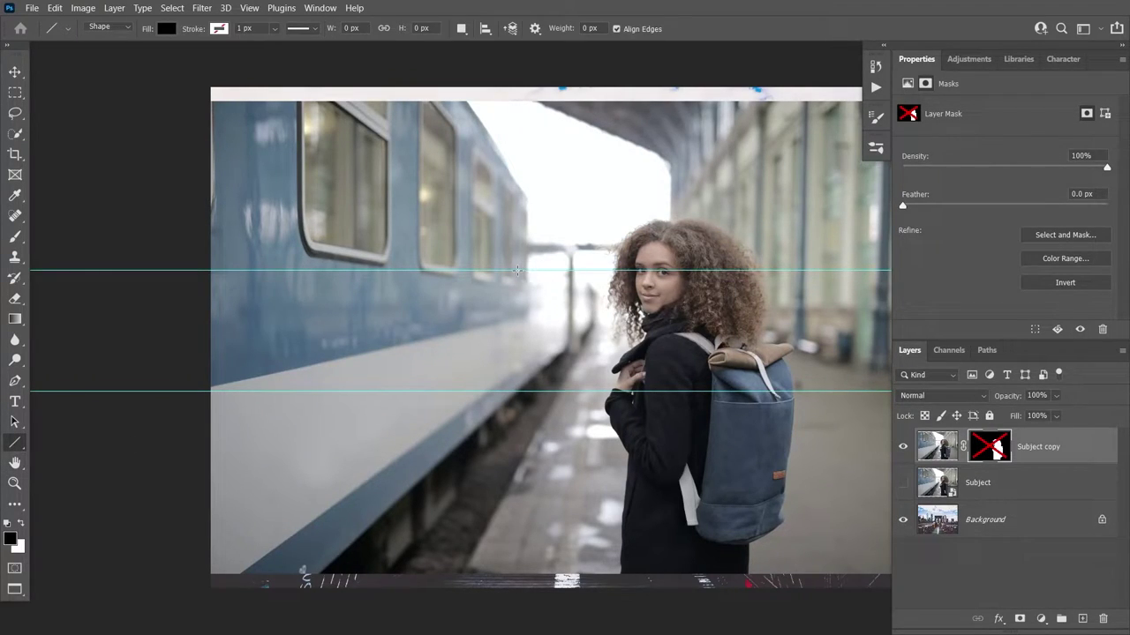
pyautogui.moveTo(517, 269); pyautogui.dragTo(849, 266)
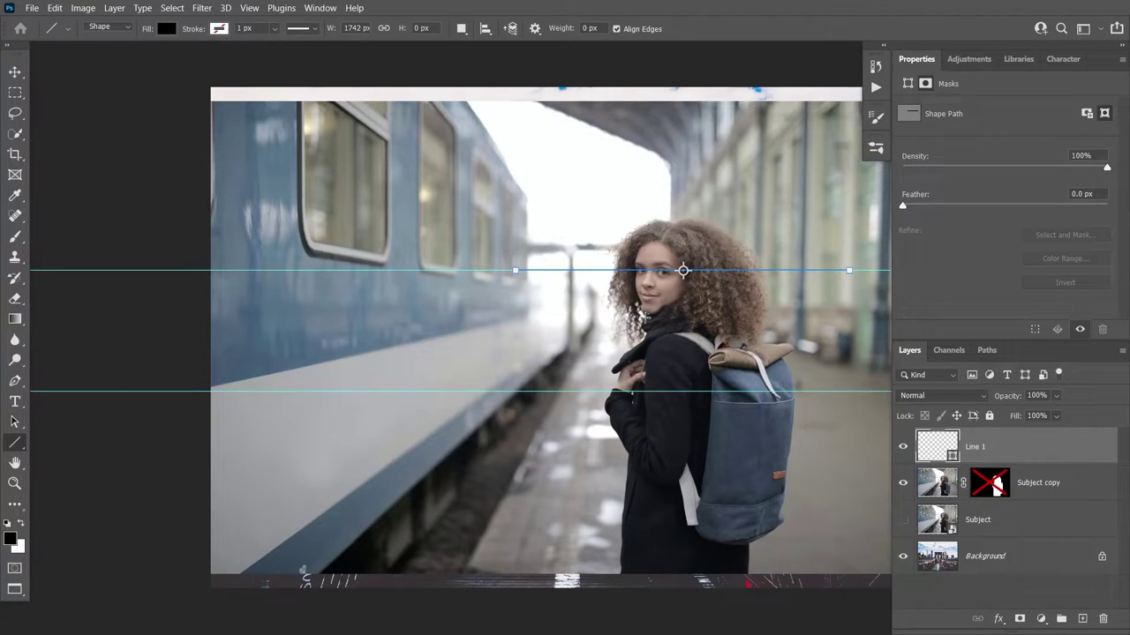
# Step: Give the horizon line a white 4 px stroke and hide the guides
pyautogui.hotkey('ctrl', ';')
pyautogui.hotkey('ctrl', 'h')
pyautogui.click(219, 30)
pyautogui.click(126, 107)
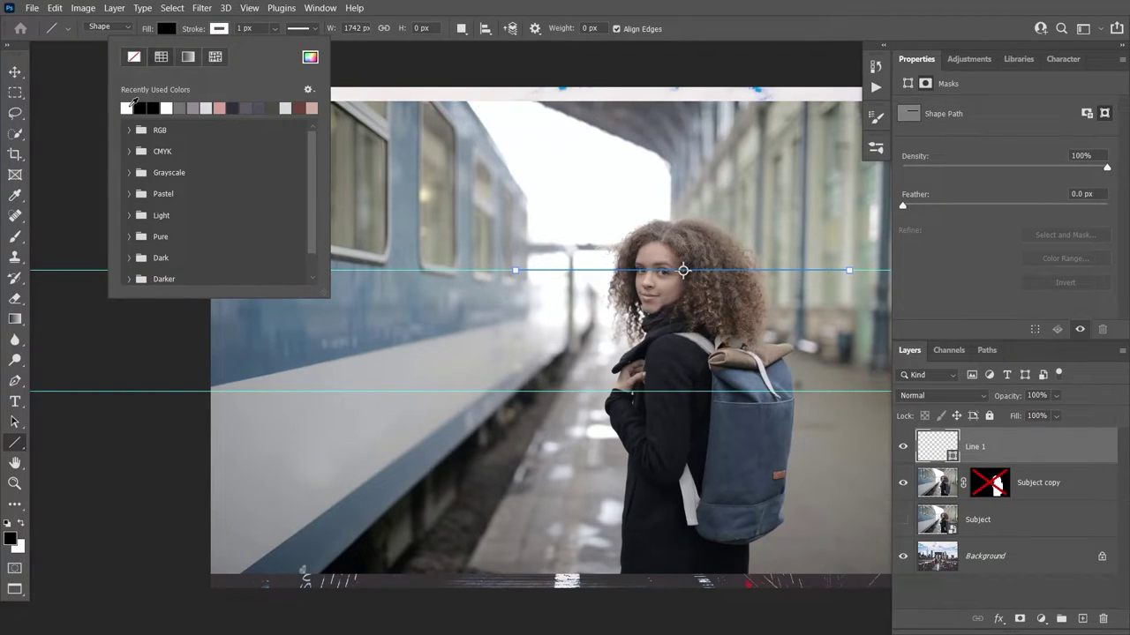
pyautogui.click(249, 28)
pyautogui.write('4')
pyautogui.press('Return')
pyautogui.hotkey('ctrl', 'h')
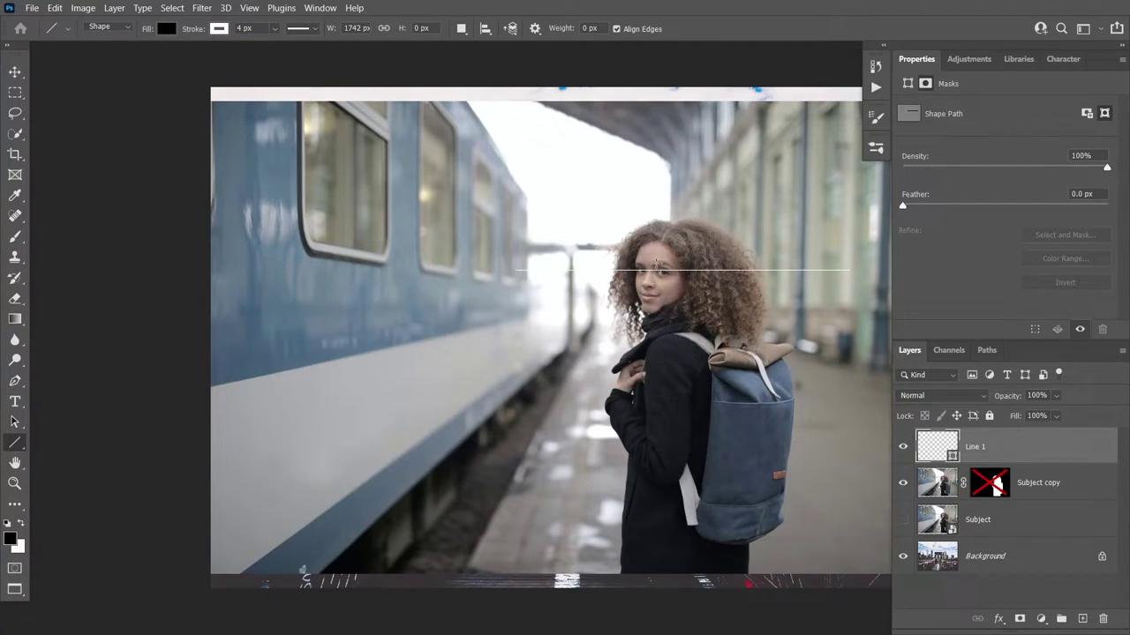
# Step: Re-enable the Subject copy mask and move that layer together with Line 1 down to Y 702 px, aligning the line with the lower guide
pyautogui.scroll(-1, 655, 263)
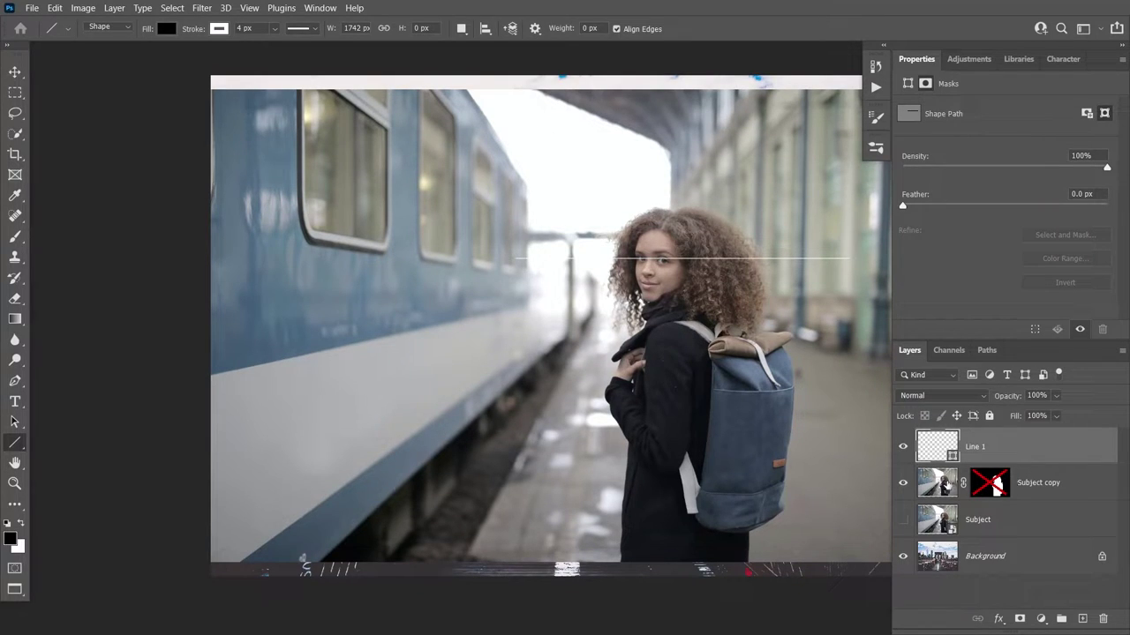
pyautogui.keyDown('shift'); pyautogui.click(988, 484); pyautogui.keyUp('shift')
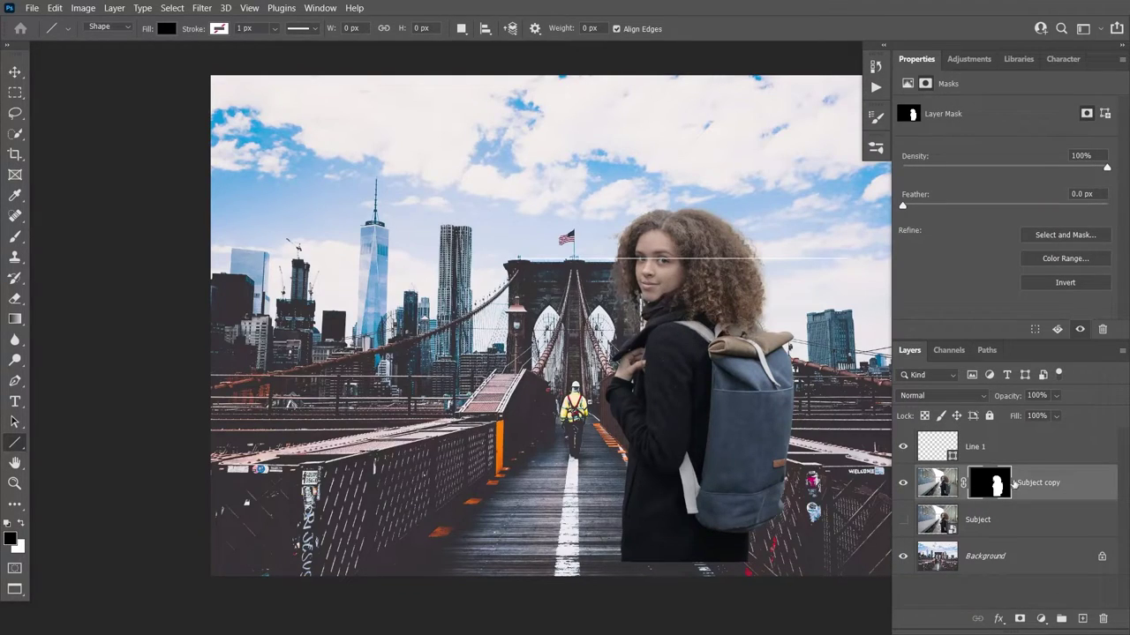
pyautogui.click(1034, 455)
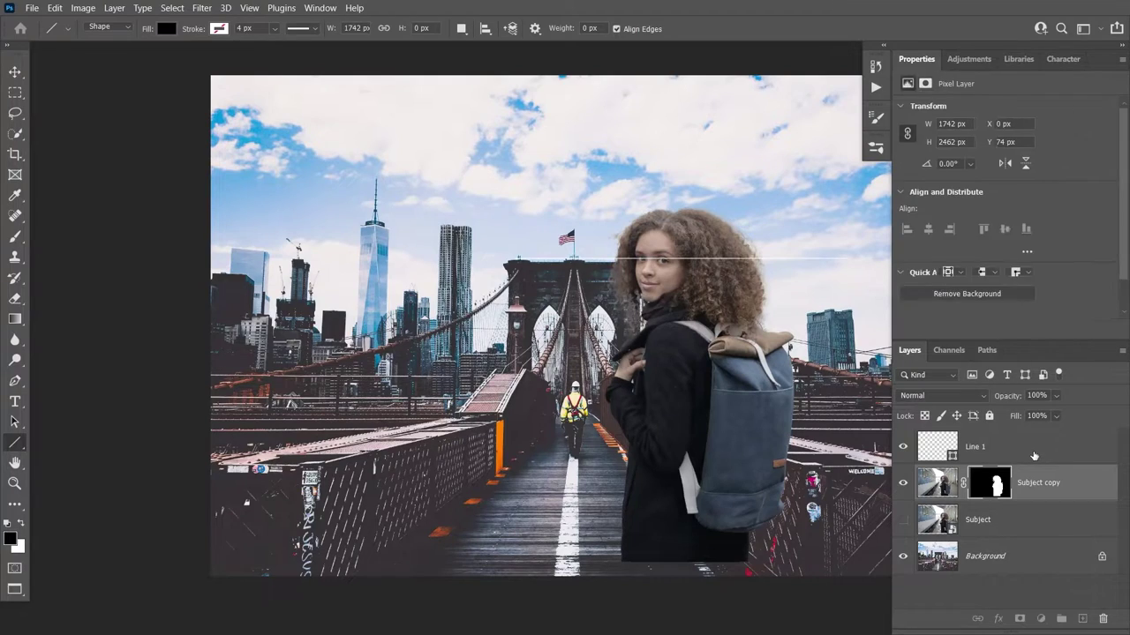
pyautogui.press('v')
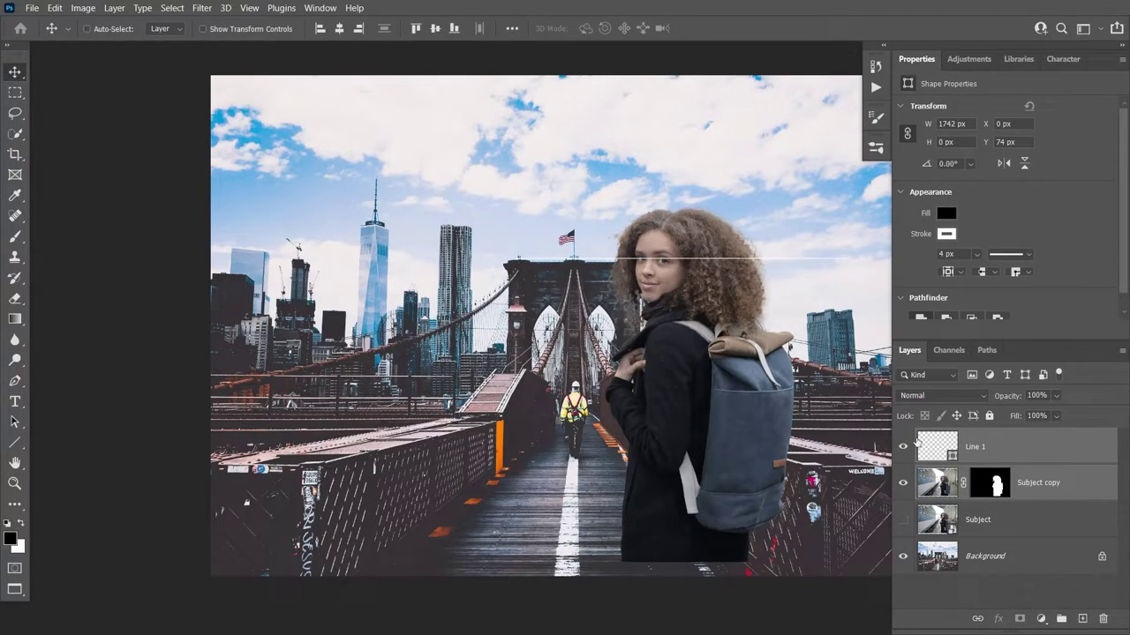
pyautogui.press('ctrl')
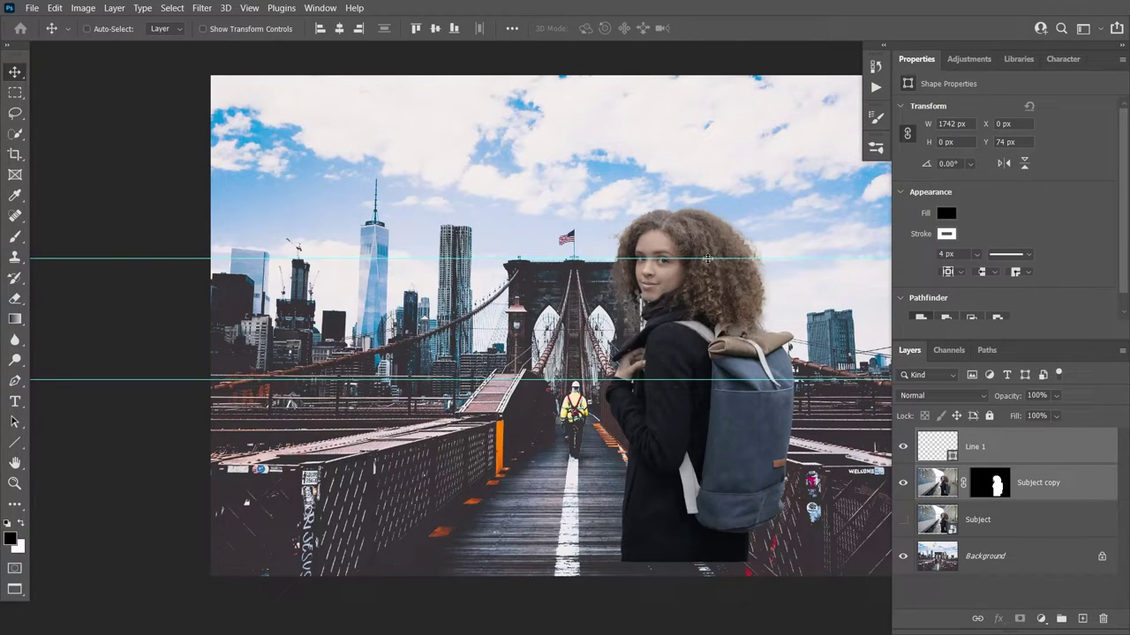
pyautogui.moveTo(723, 278); pyautogui.dragTo(730, 399)
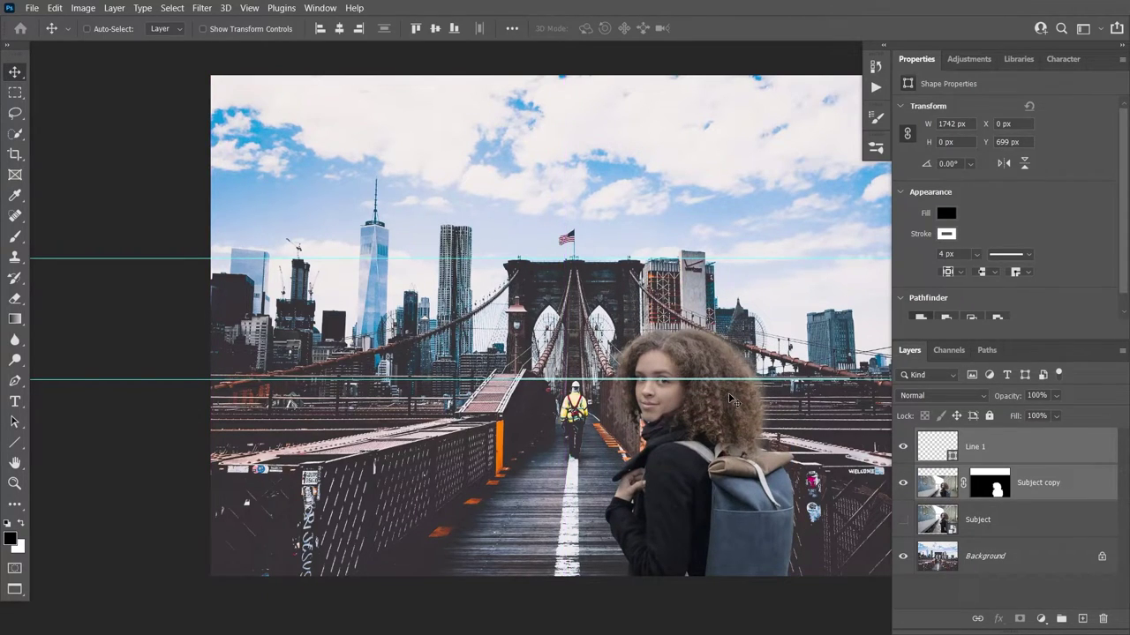
pyautogui.press('Down')
pyautogui.press('Down')
pyautogui.press('Down')
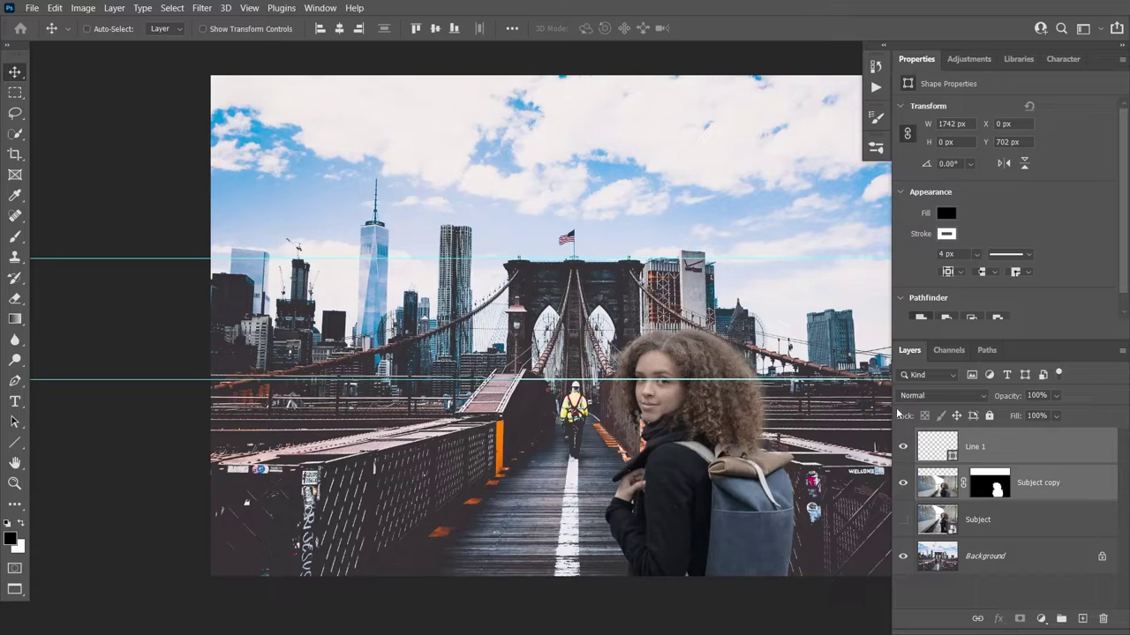
# Step: Hide the guides and the Line 1 layer, and select the Subject copy layer's image
pyautogui.press('ctrl')
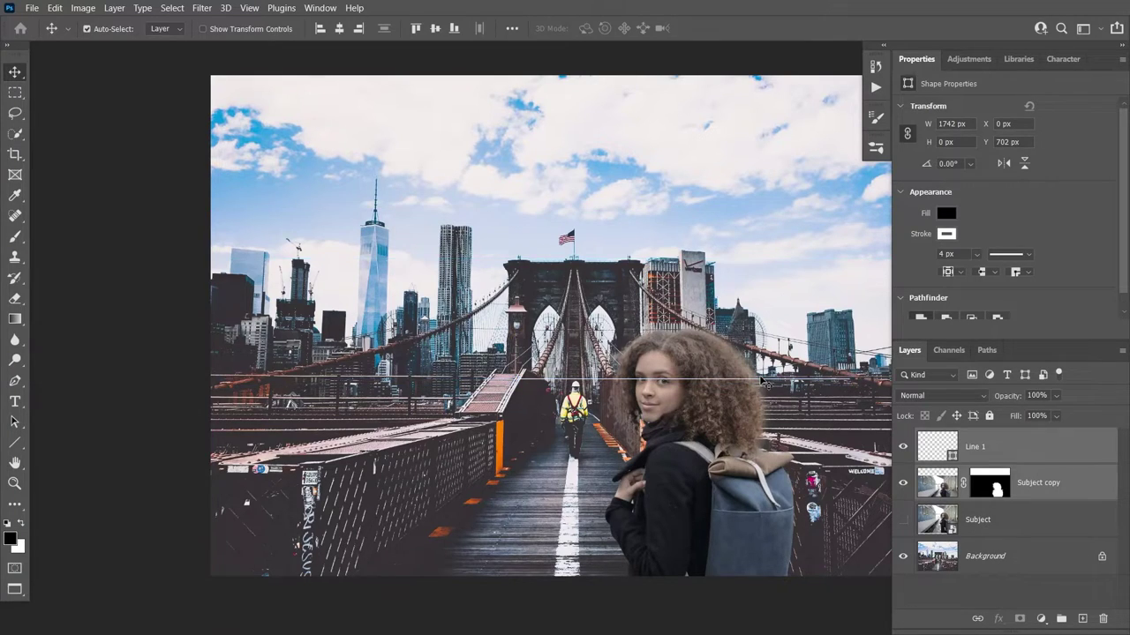
pyautogui.click(978, 446)
pyautogui.click(902, 446)
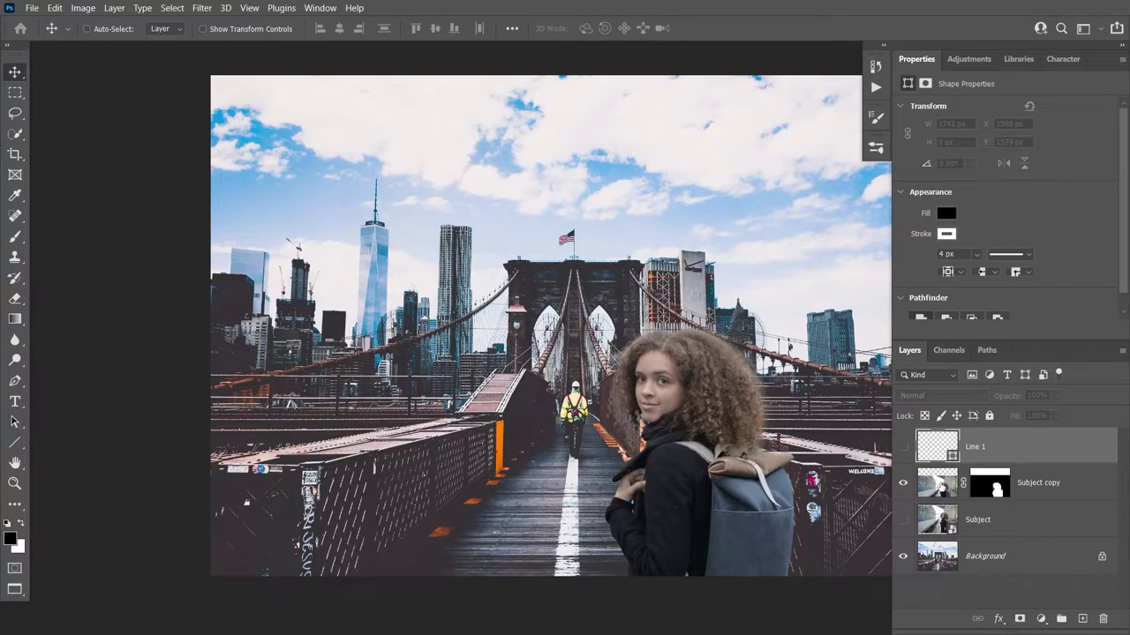
pyautogui.click(944, 483)
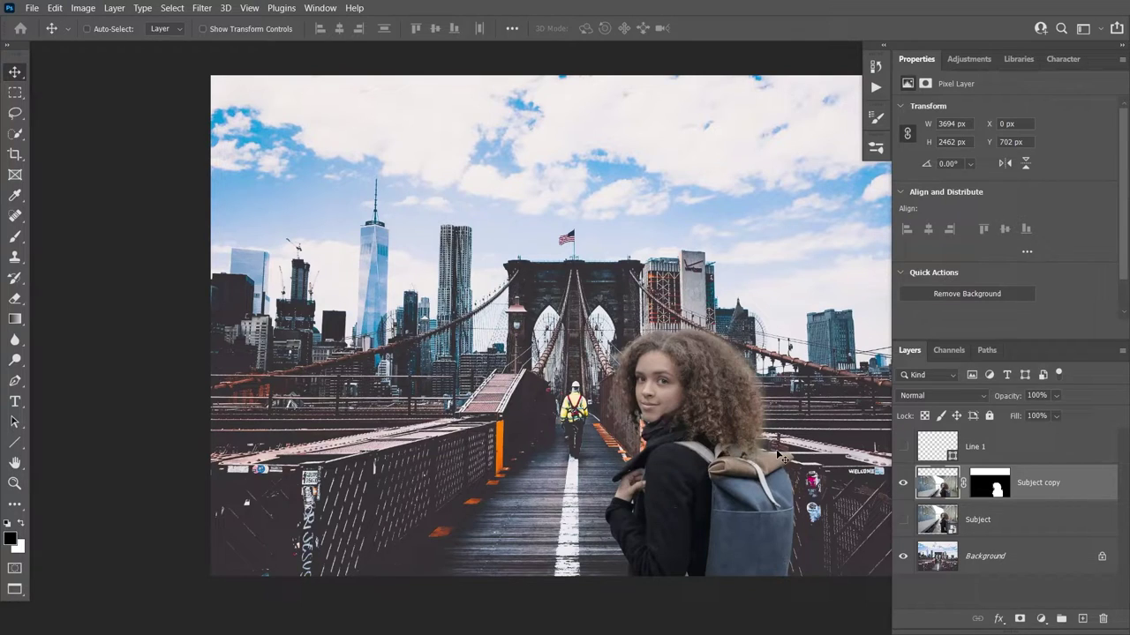
# Step: Shift the Subject copy layer horizontally to X -644 px, centering the woman on the bridge walkway, and show the guides
pyautogui.moveTo(801, 450); pyautogui.dragTo(674, 460)
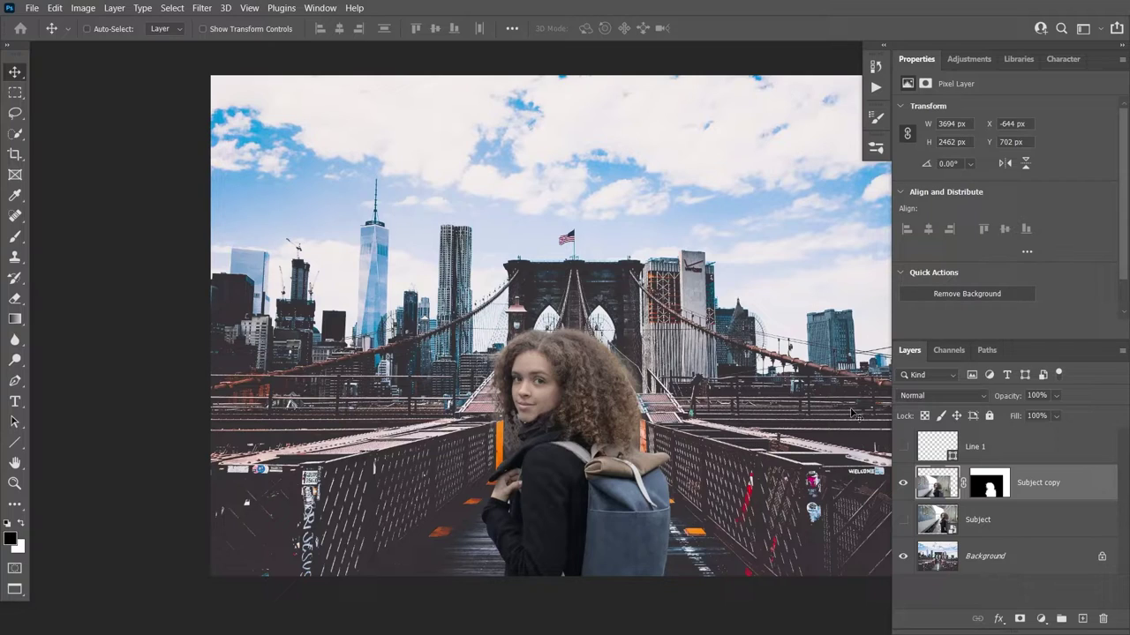
pyautogui.press('ctrl')
pyautogui.hotkey('ctrl', ';')
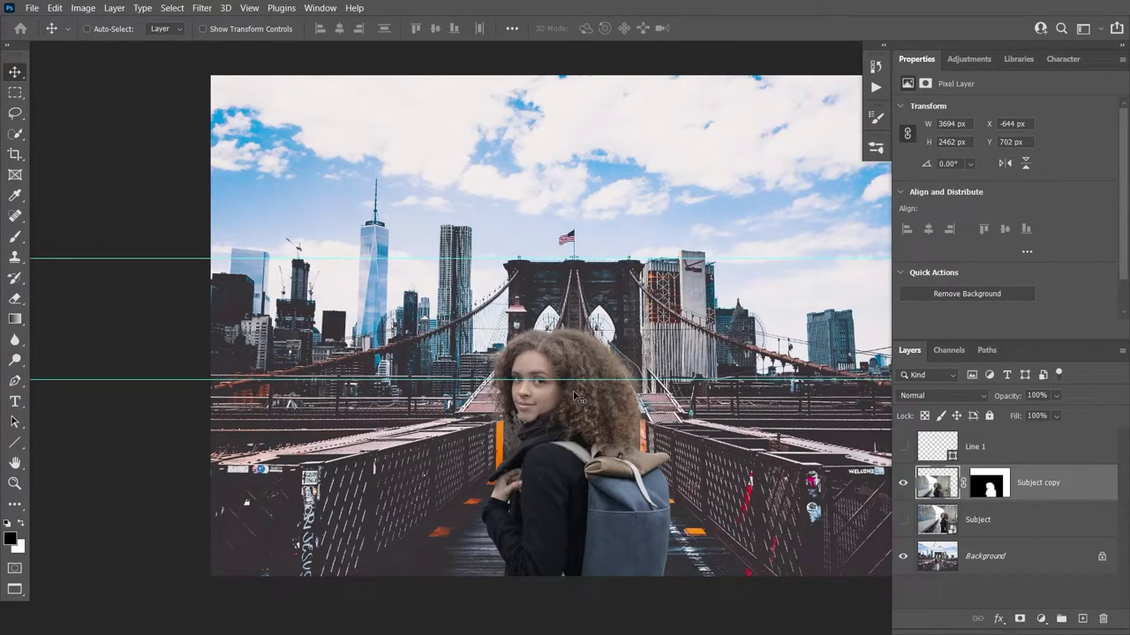
# Step: Scale the Subject copy layer to about 74.43% around a reference point placed on the lower horizon guide by her face, then hide the guides
pyautogui.press('t')
pyautogui.press('h')
pyautogui.hotkey('ctrl', 't')
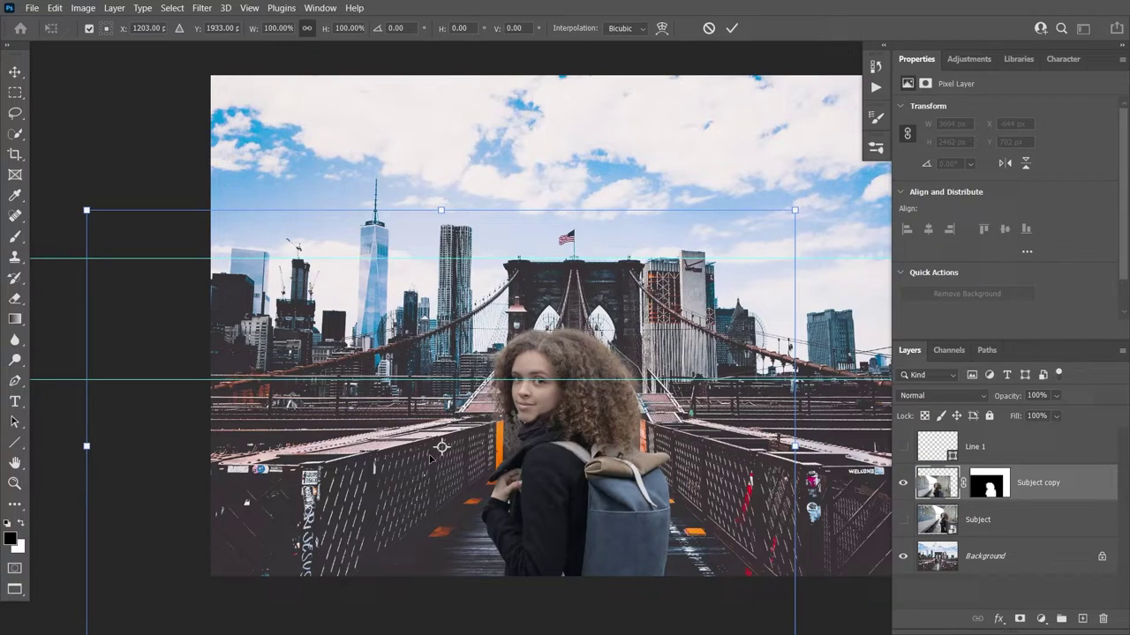
pyautogui.moveTo(441, 448); pyautogui.dragTo(568, 382)
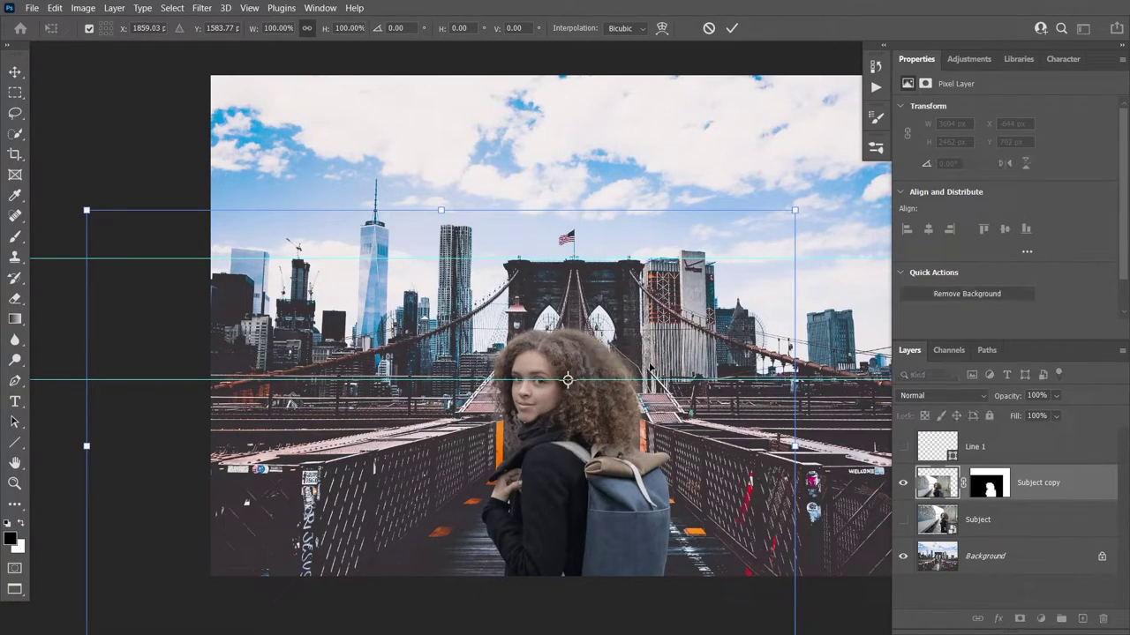
pyautogui.moveTo(792, 210); pyautogui.dragTo(752, 278)
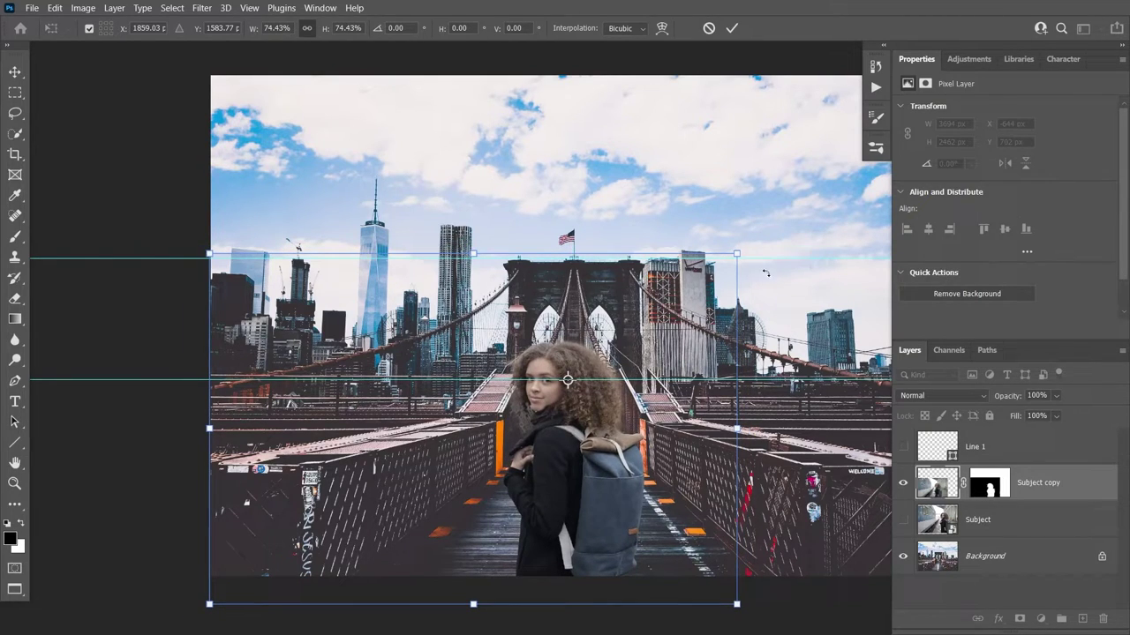
pyautogui.click(732, 29)
pyautogui.press('h')
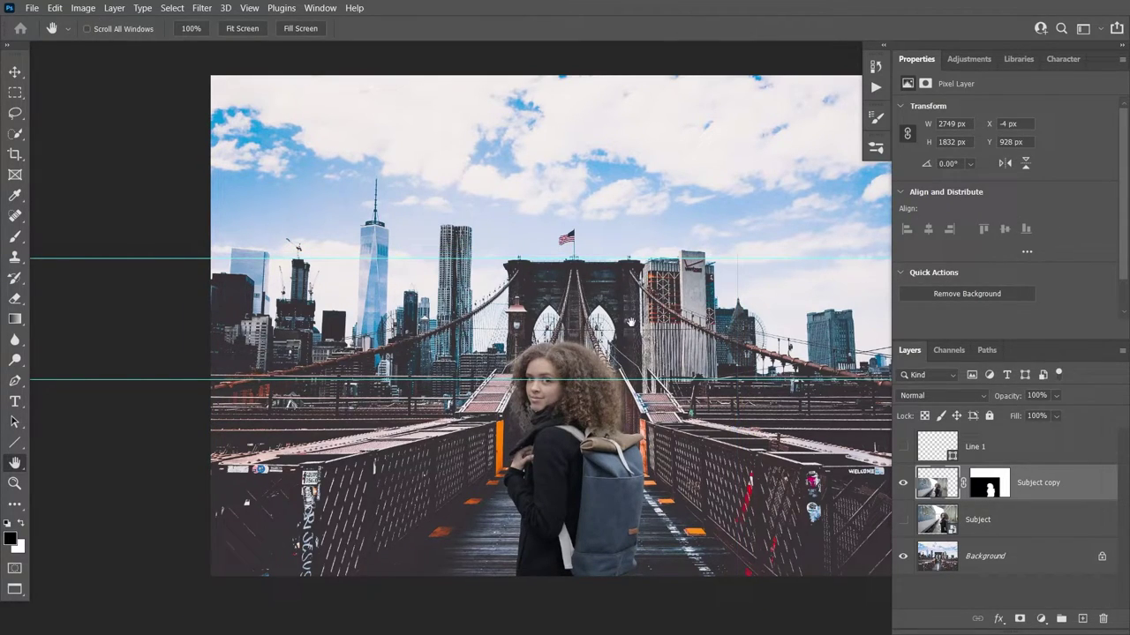
pyautogui.hotkey('ctrl', ';')
pyautogui.moveTo(625, 383); pyautogui.dragTo(545, 388)
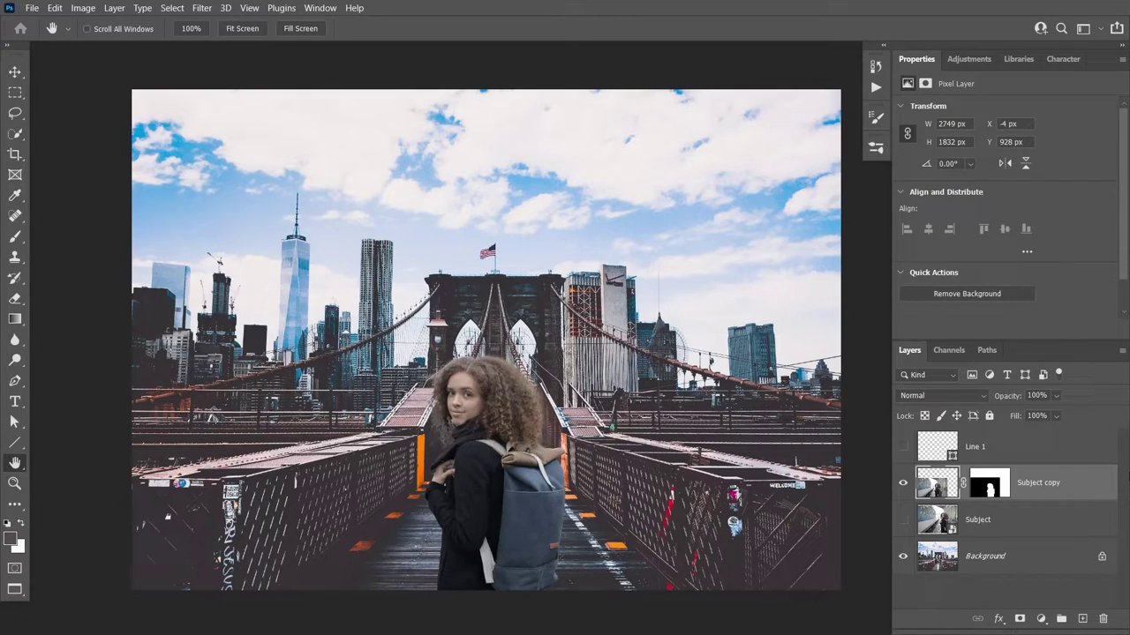
# Step: Add a Curves adjustment layer above Subject copy and clip it to that layer
pyautogui.click(1041, 621)
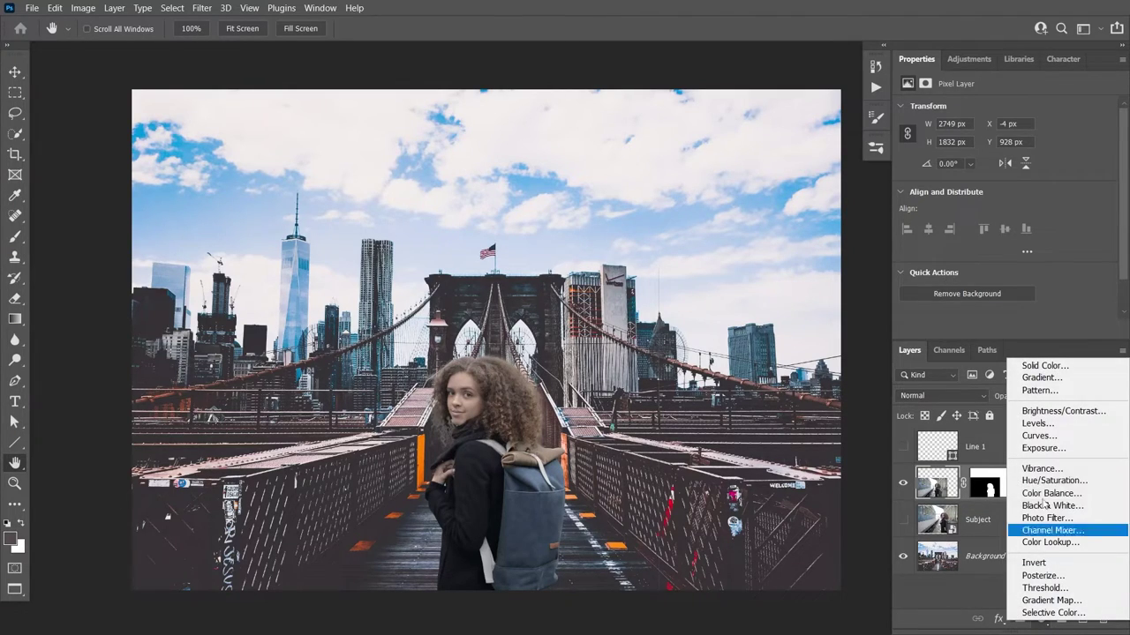
pyautogui.click(1041, 439)
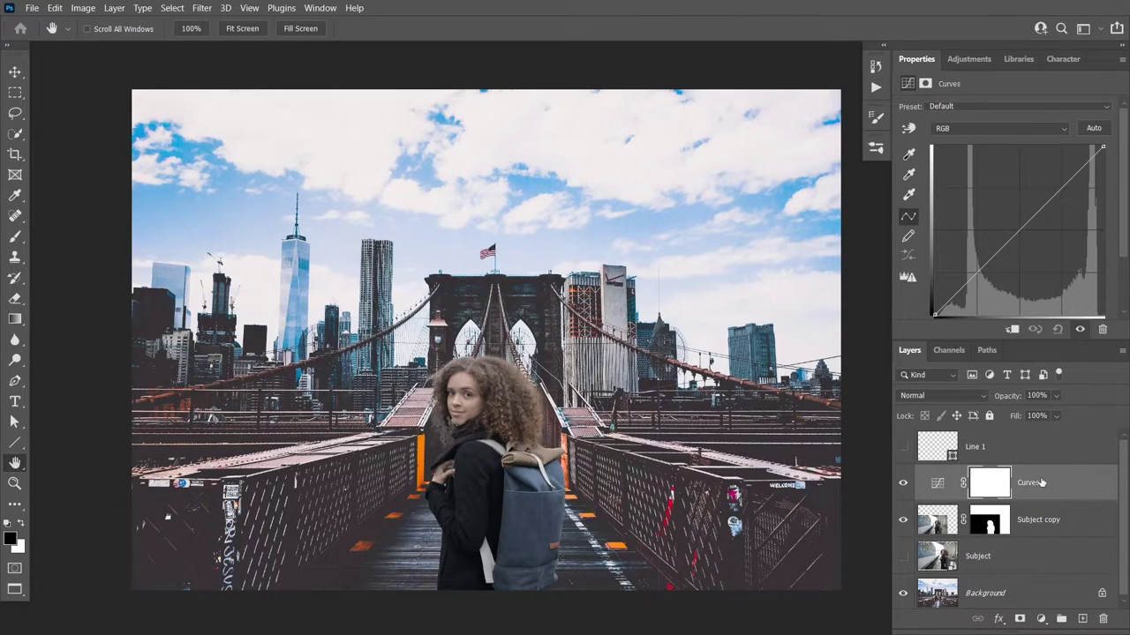
pyautogui.rightClick(1028, 484)
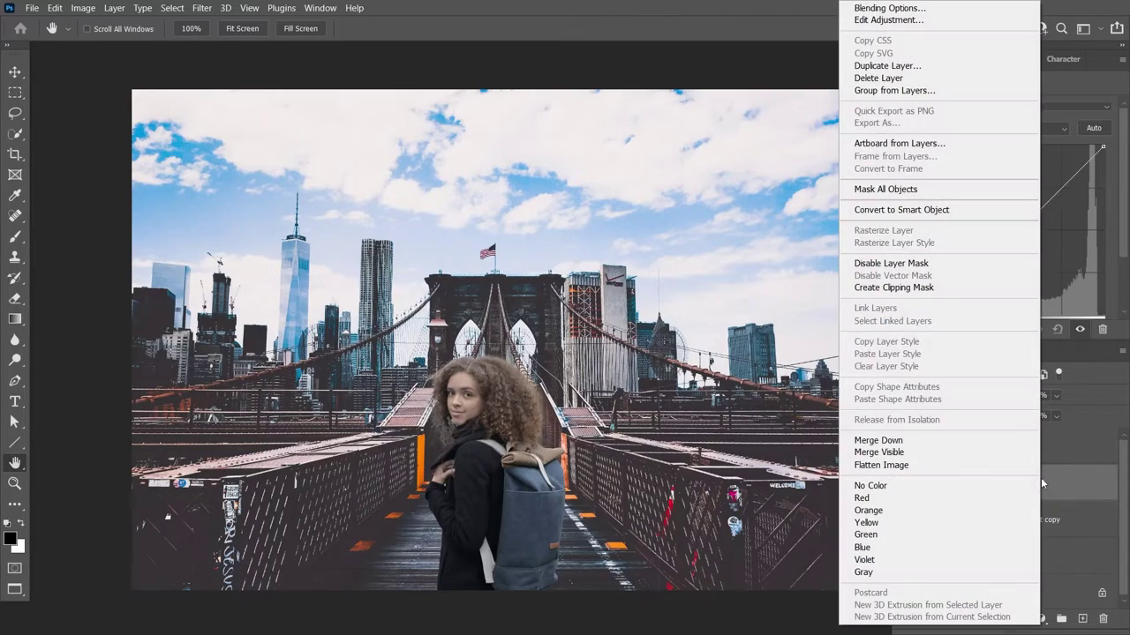
pyautogui.click(909, 289)
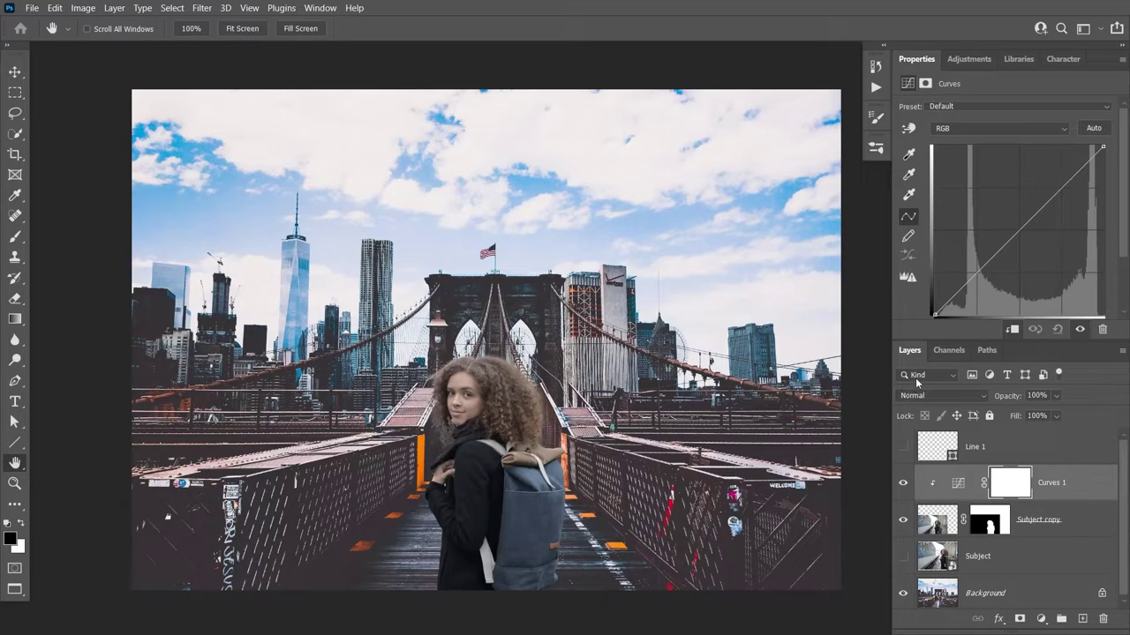
# Step: Lift the black point of the clipped Curves adjustment's RGB curve to lighten the woman's shadows
pyautogui.click(1033, 248)
pyautogui.moveTo(1033, 248); pyautogui.dragTo(1100, 406)
pyautogui.moveTo(935, 313); pyautogui.dragTo(936, 290)
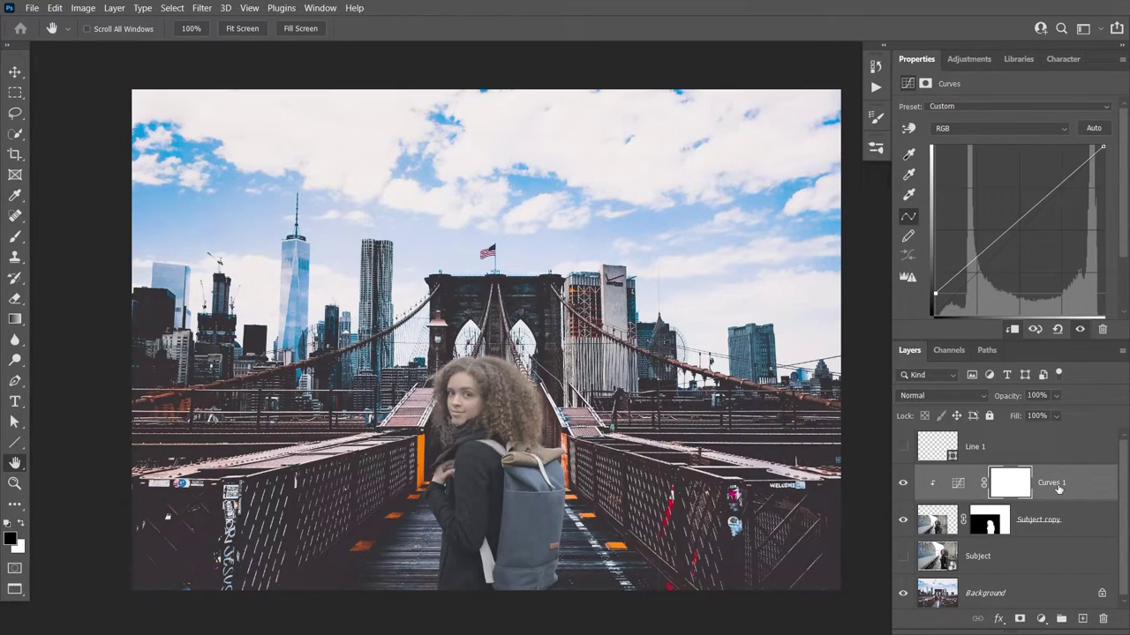
# Step: Add a Black & White adjustment layer above Curves 1 and set its blend mode to Color
pyautogui.click(1040, 619)
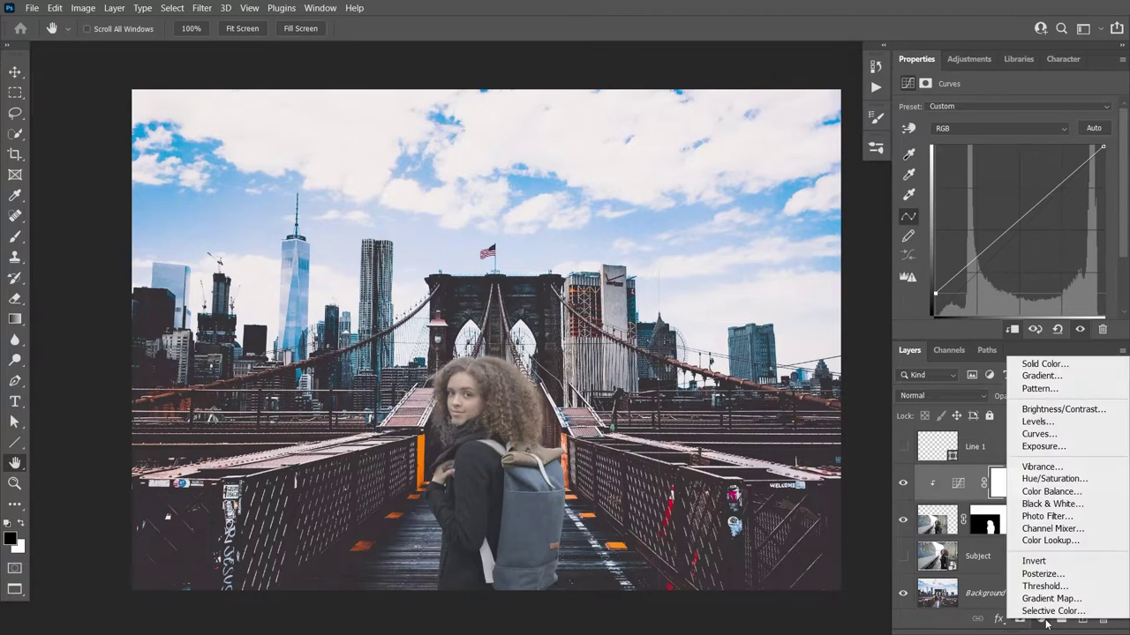
pyautogui.click(1046, 504)
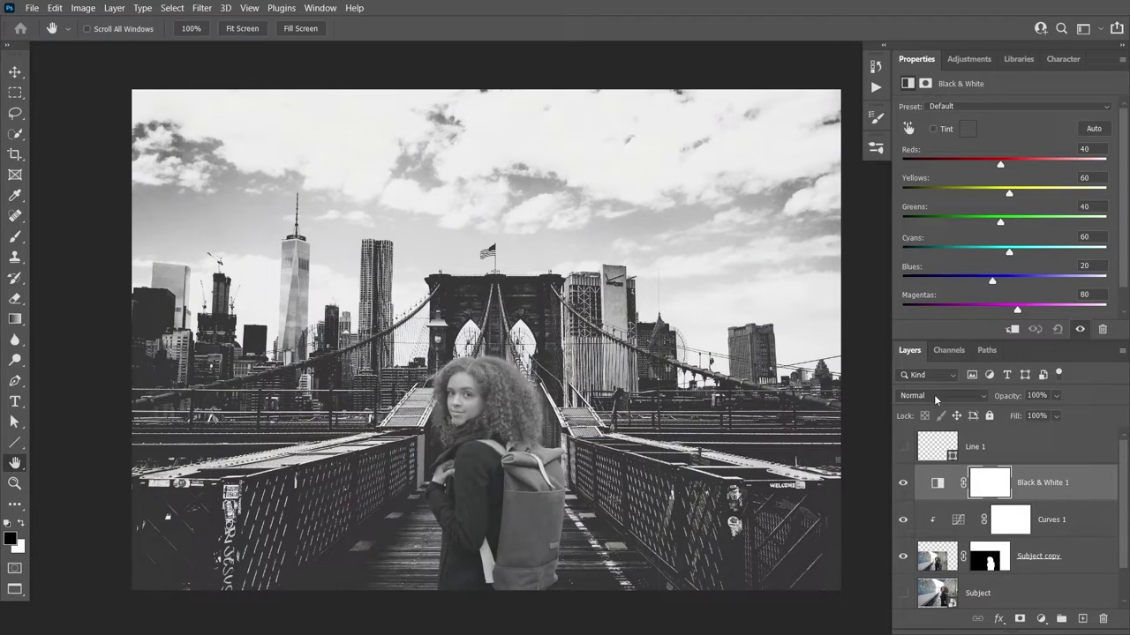
pyautogui.click(938, 395)
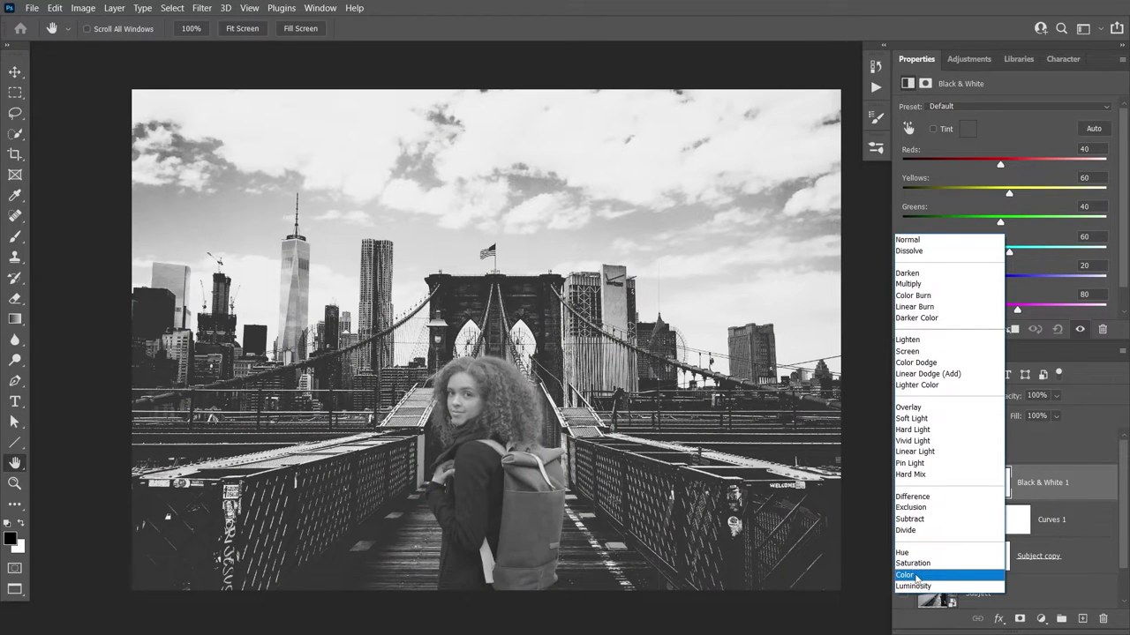
pyautogui.click(916, 575)
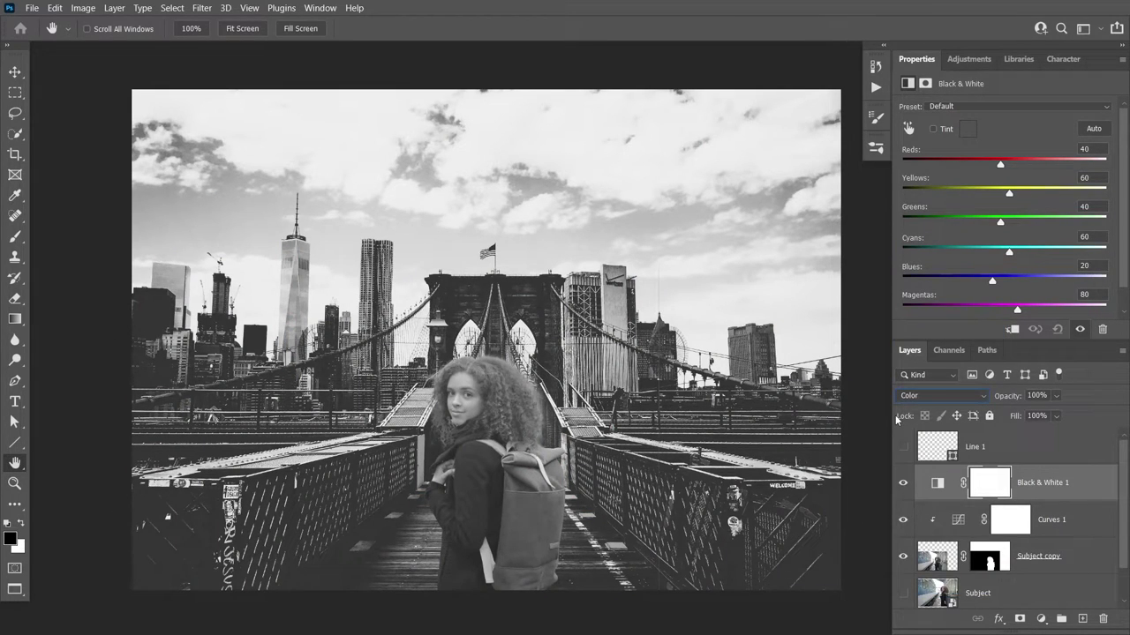
# Step: In Curves 1, raise the RGB black point slightly more, pull the midtones down and move the white point inward to match the background's contrast
pyautogui.click(959, 522)
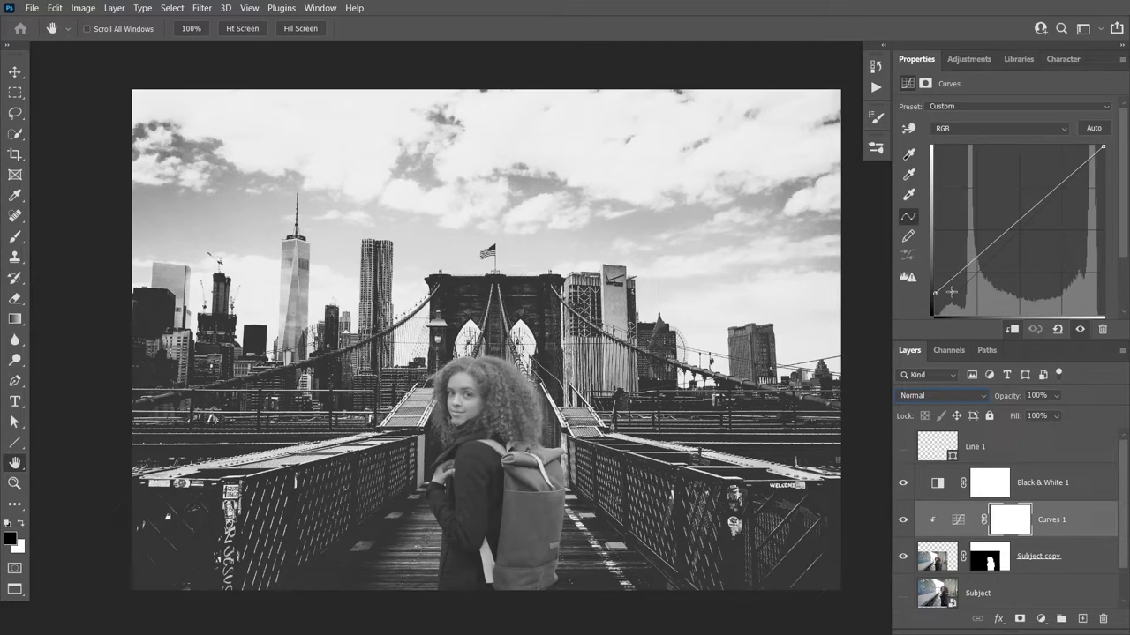
pyautogui.moveTo(936, 293); pyautogui.dragTo(933, 291)
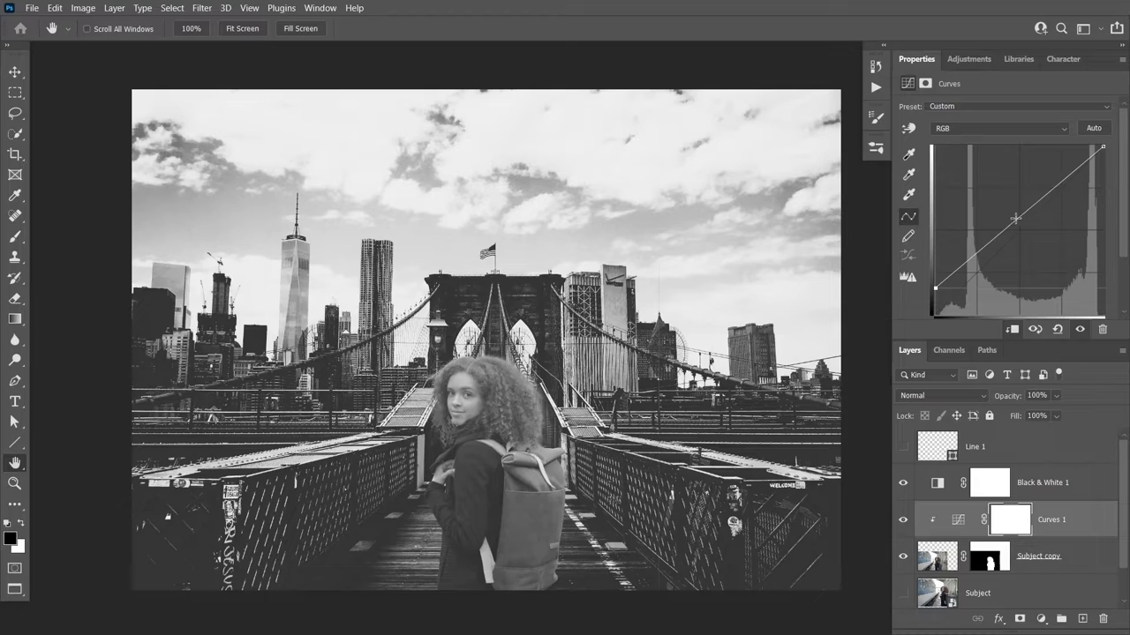
pyautogui.moveTo(1010, 227); pyautogui.dragTo(1017, 237)
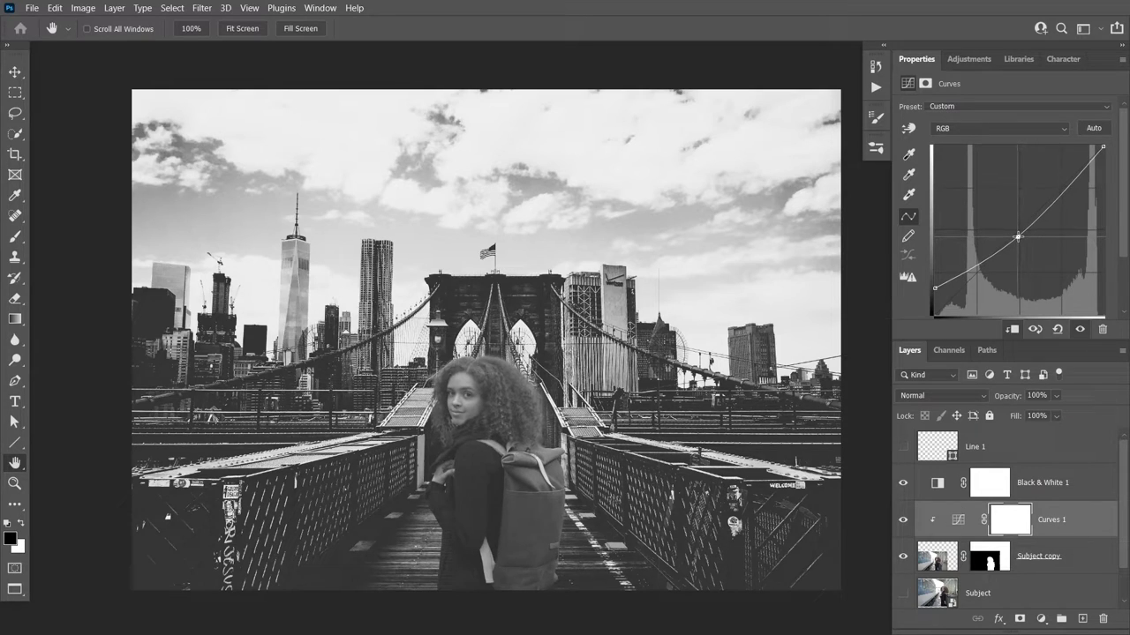
pyautogui.click(1101, 145)
pyautogui.moveTo(1101, 145); pyautogui.dragTo(1087, 140)
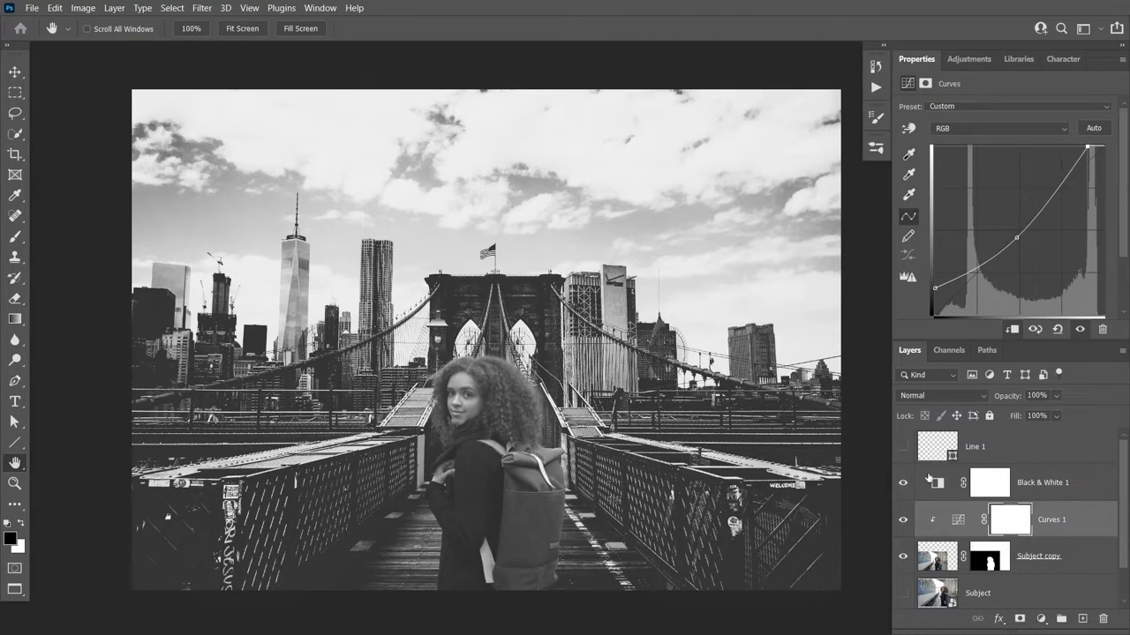
# Step: Compare the woman with and without Curves 1, then hide the Black & White 1 layer
pyautogui.click(902, 522)
pyautogui.click(902, 521)
pyautogui.click(901, 484)
# Step: In Curves 1, lift the blue channel's black point slightly, and in the red channel raise the black point and lower the white point slightly
pyautogui.click(976, 125)
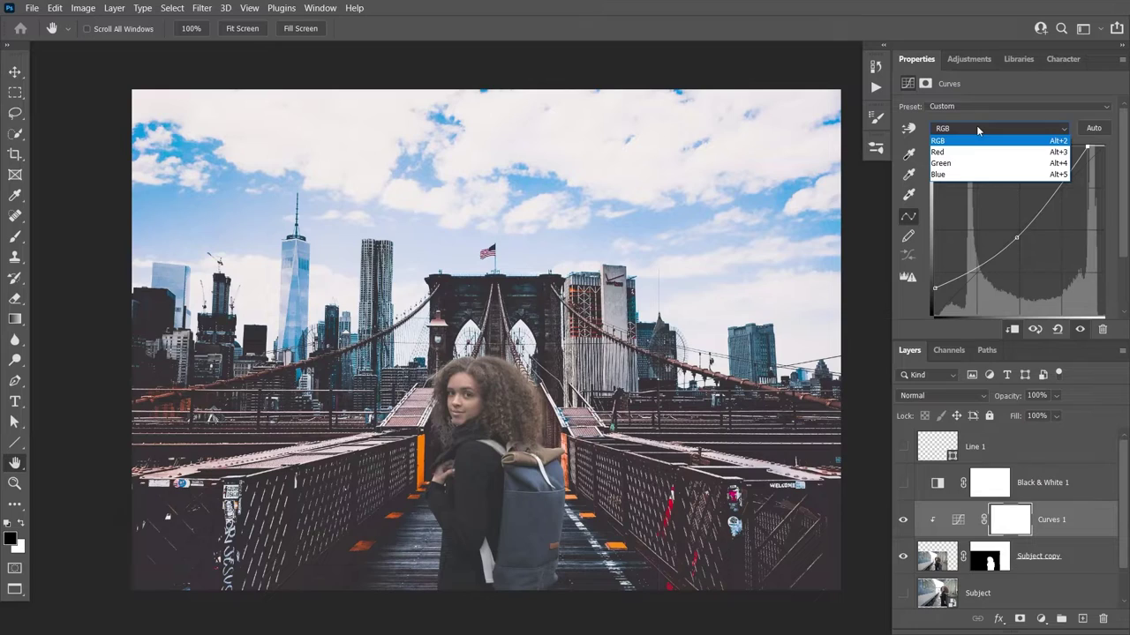
pyautogui.click(956, 175)
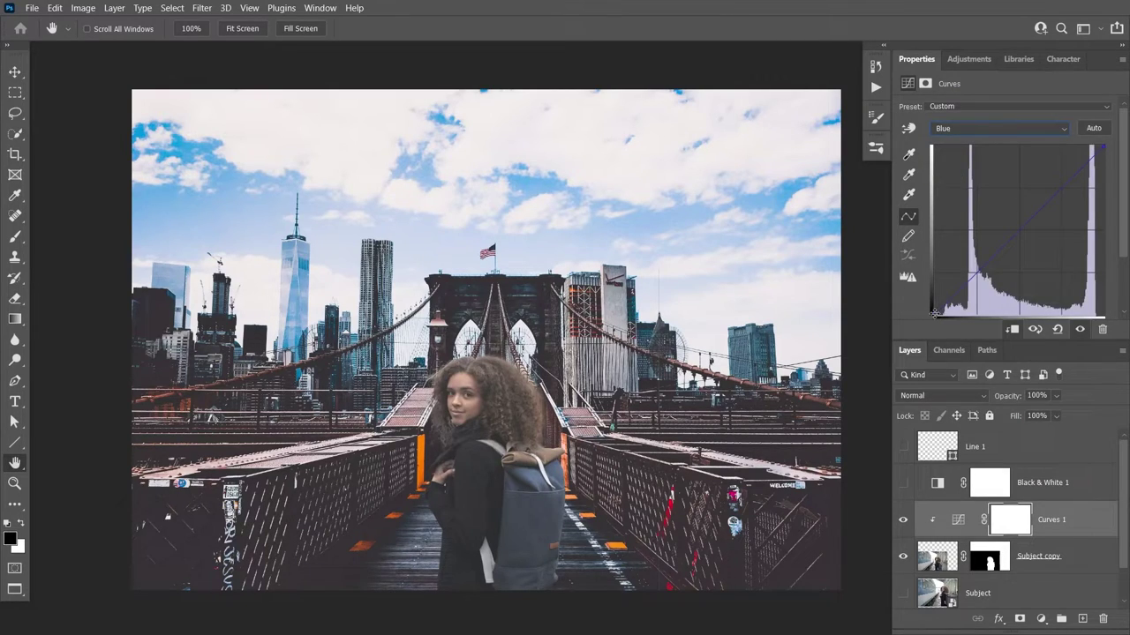
pyautogui.moveTo(936, 311); pyautogui.dragTo(938, 309)
pyautogui.click(977, 127)
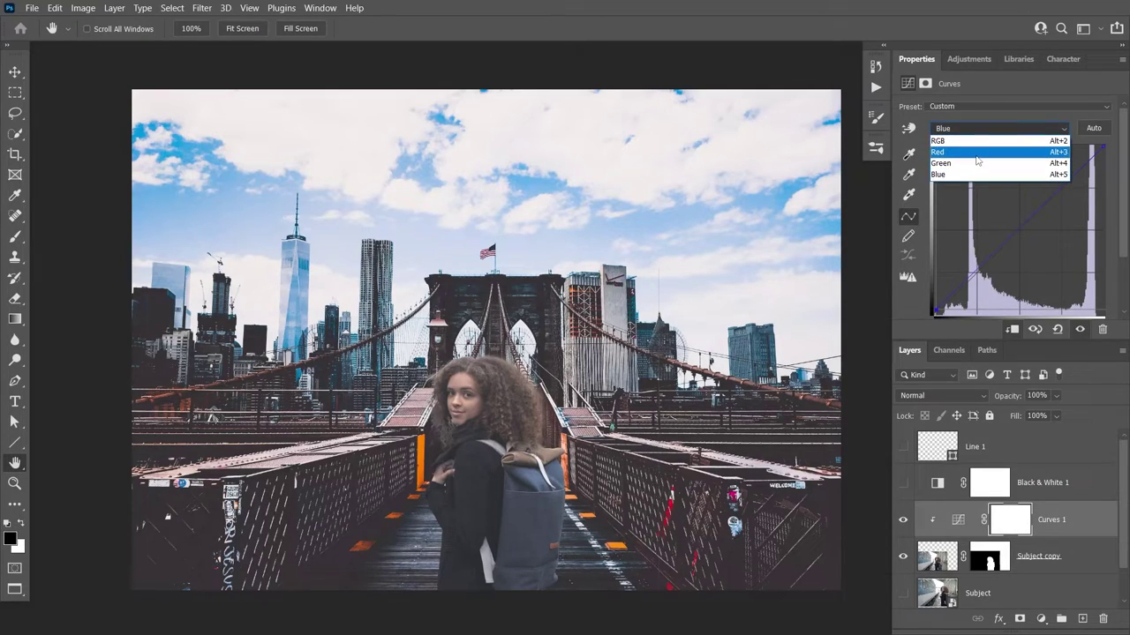
pyautogui.click(976, 155)
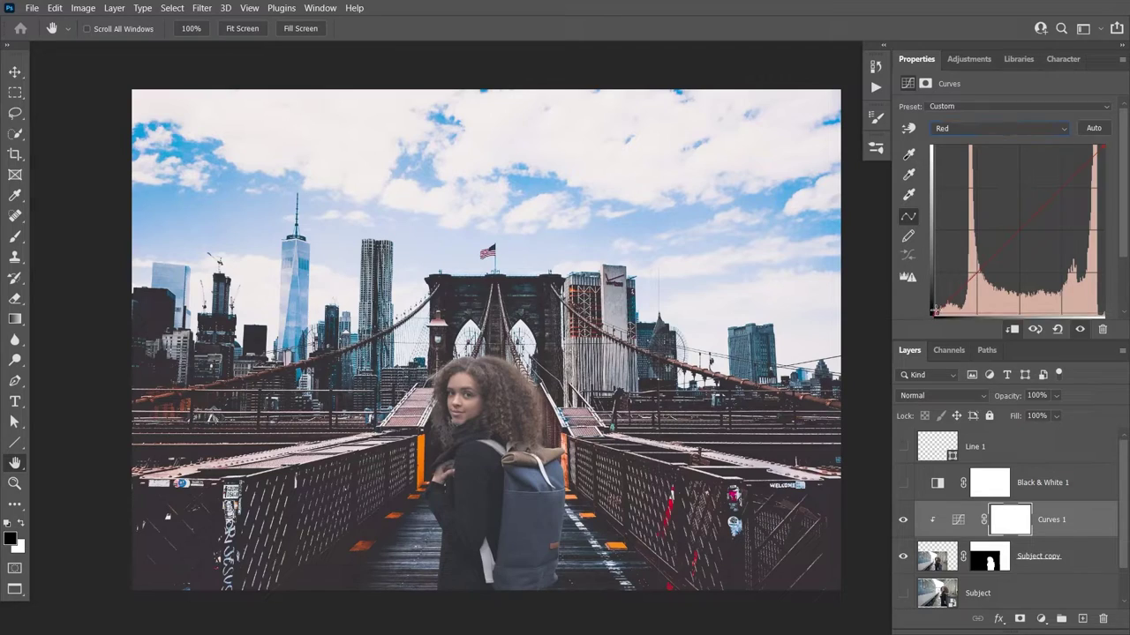
pyautogui.moveTo(934, 311)
pyautogui.mouseDown()
pyautogui.moveTo(935, 293)
pyautogui.moveTo(934, 310)
pyautogui.mouseUp()
pyautogui.moveTo(1106, 146); pyautogui.dragTo(1107, 150)
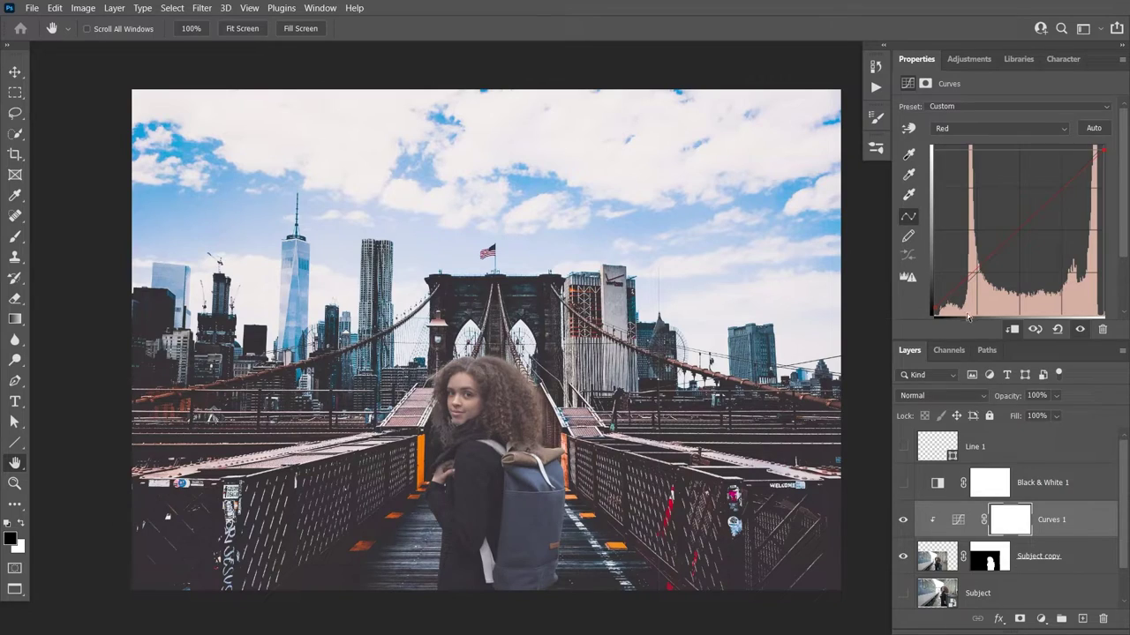
# Step: Pull the midtones of the Curves 1 green channel down slightly
pyautogui.click(982, 126)
pyautogui.click(969, 166)
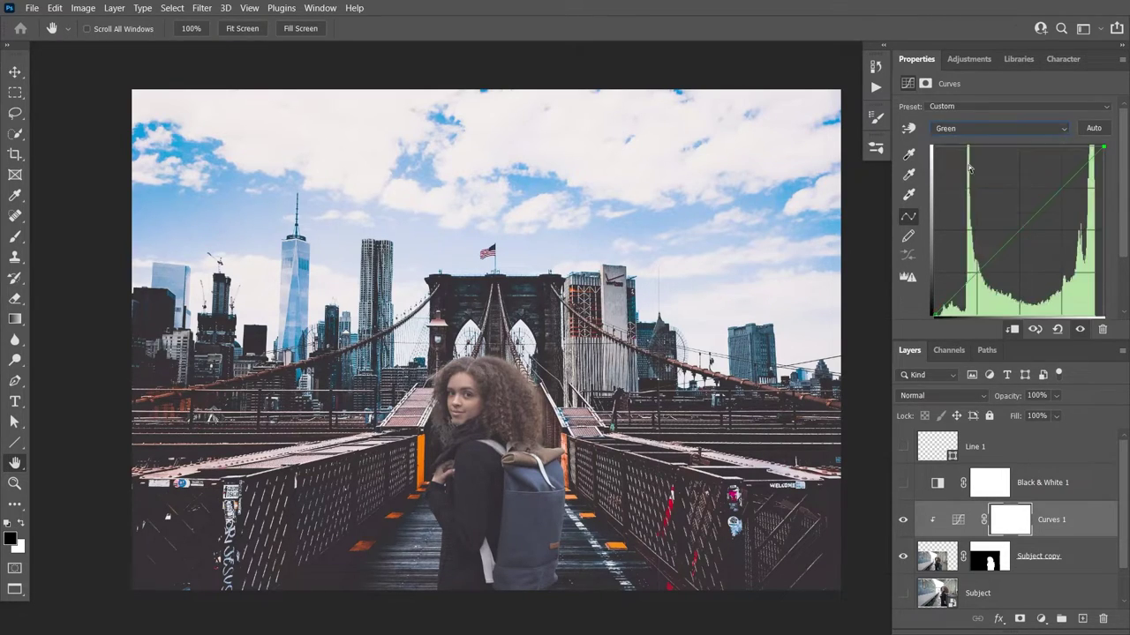
pyautogui.click(1015, 239)
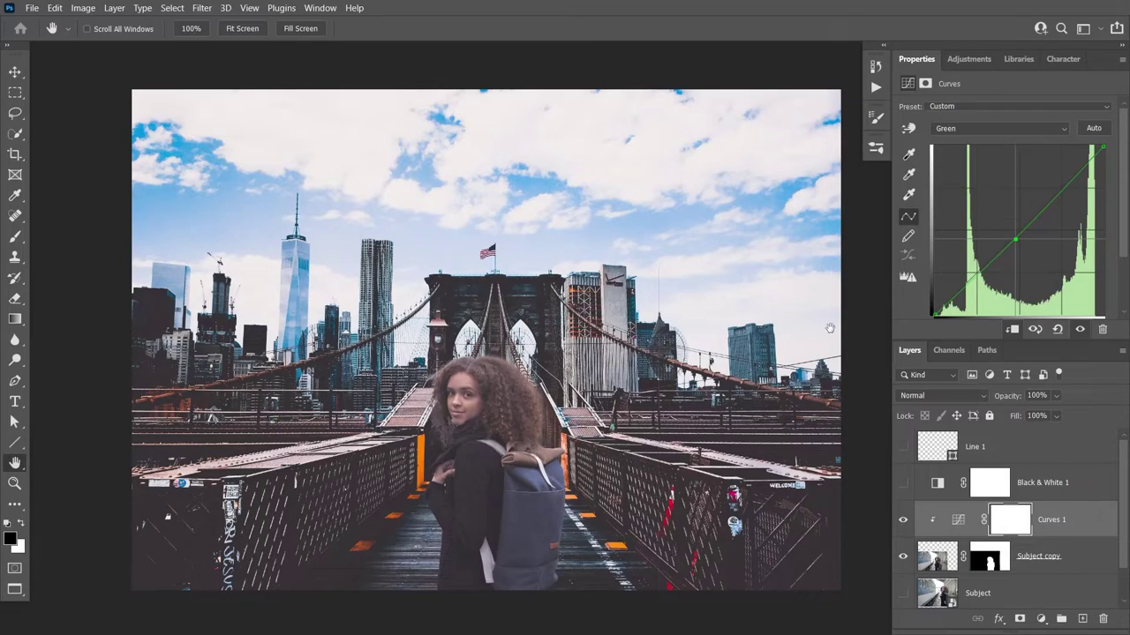
# Step: Return Curves 1 to the Red channel and compare the woman's color with and without the adjustment
pyautogui.click(949, 127)
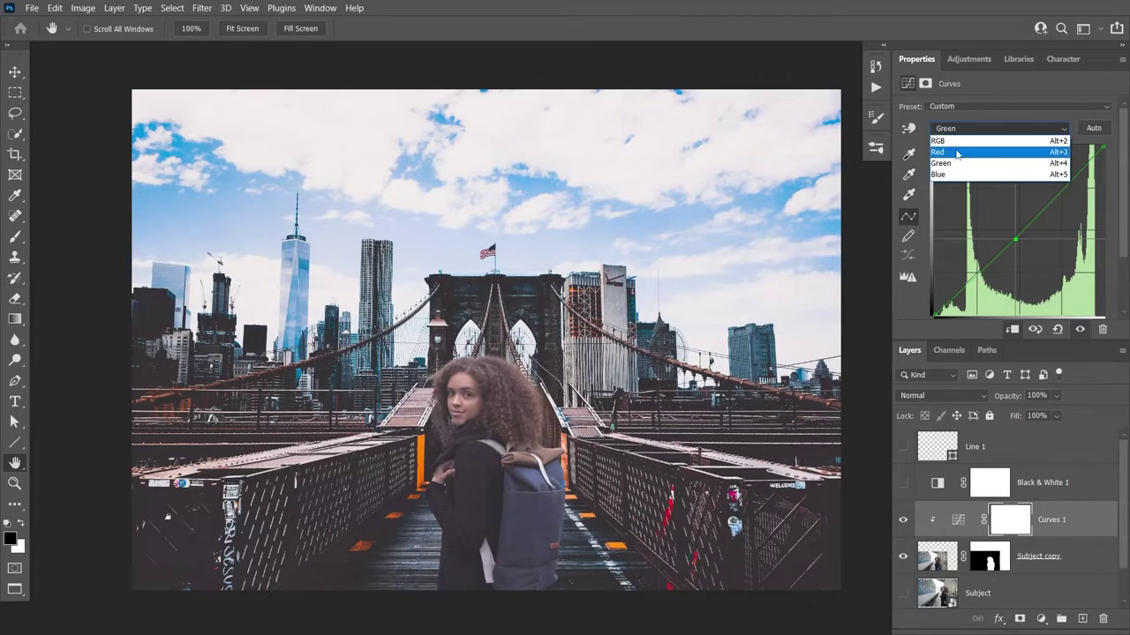
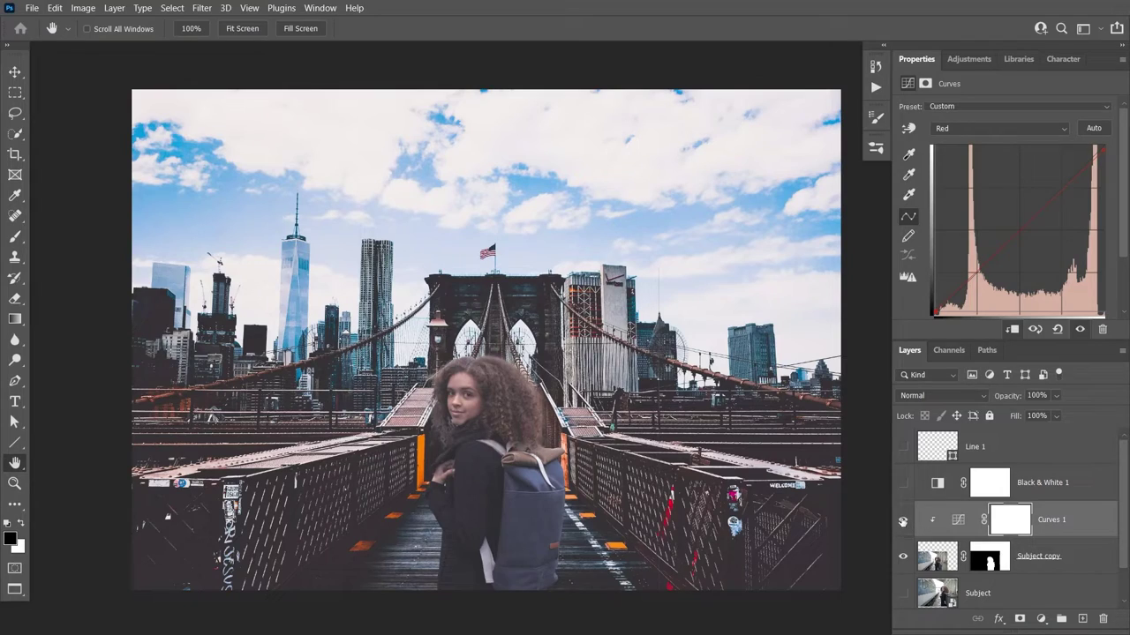
pyautogui.click(902, 520)
pyautogui.click(902, 521)
# Step: Create a new layer above Curves 1, clip it to Subject copy, set its blend mode to Multiply and activate the Brush tool
pyautogui.click(1082, 619)
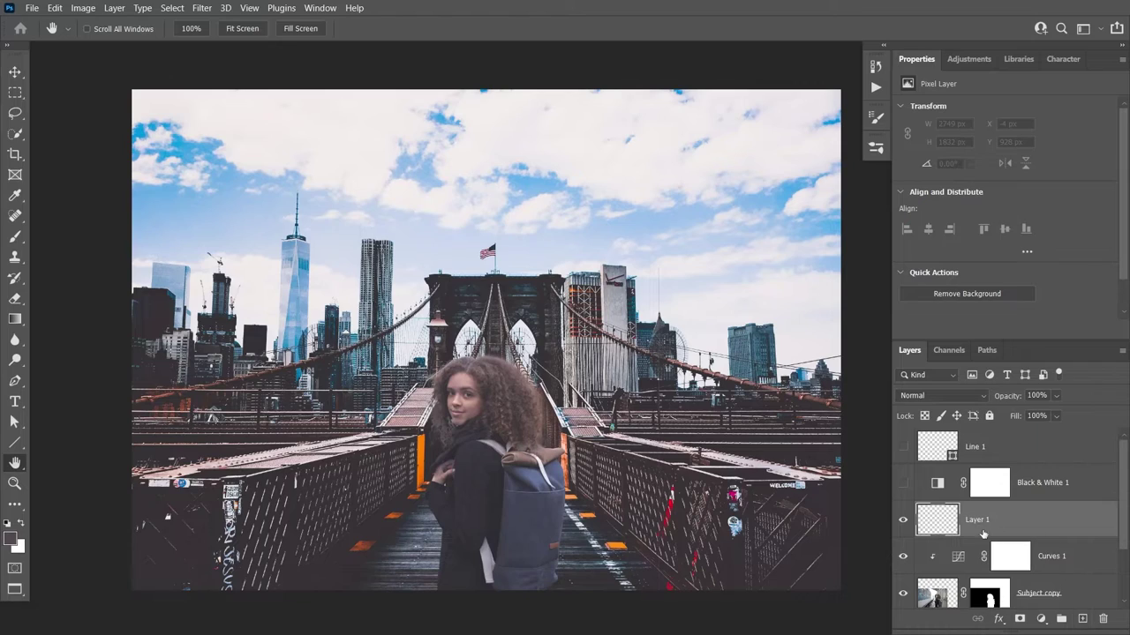
pyautogui.rightClick(1067, 516)
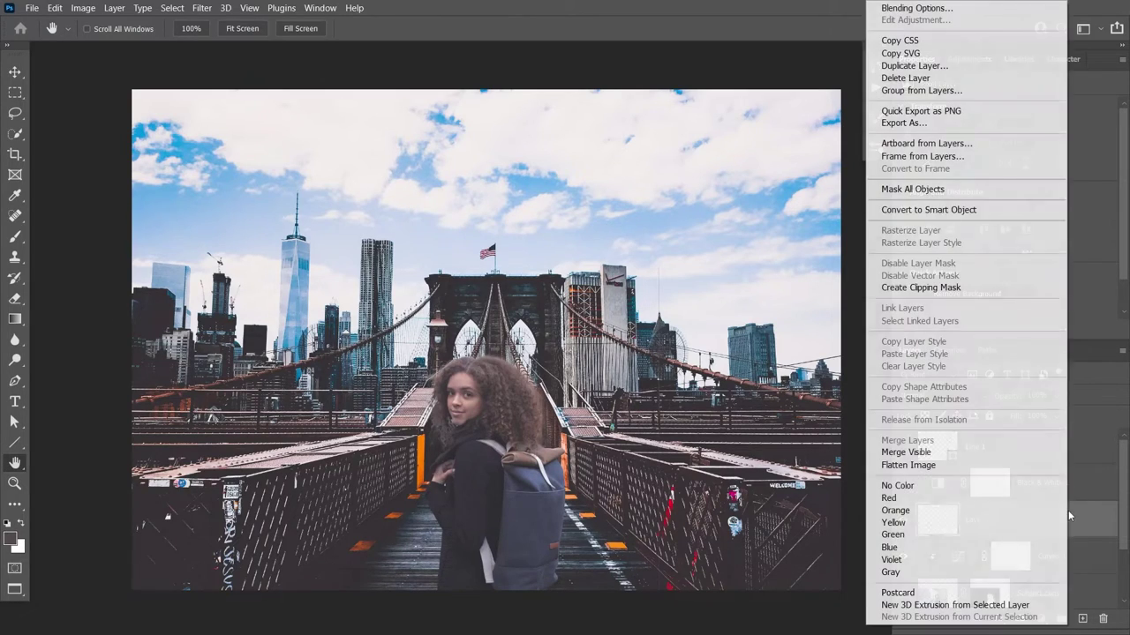
pyautogui.click(964, 291)
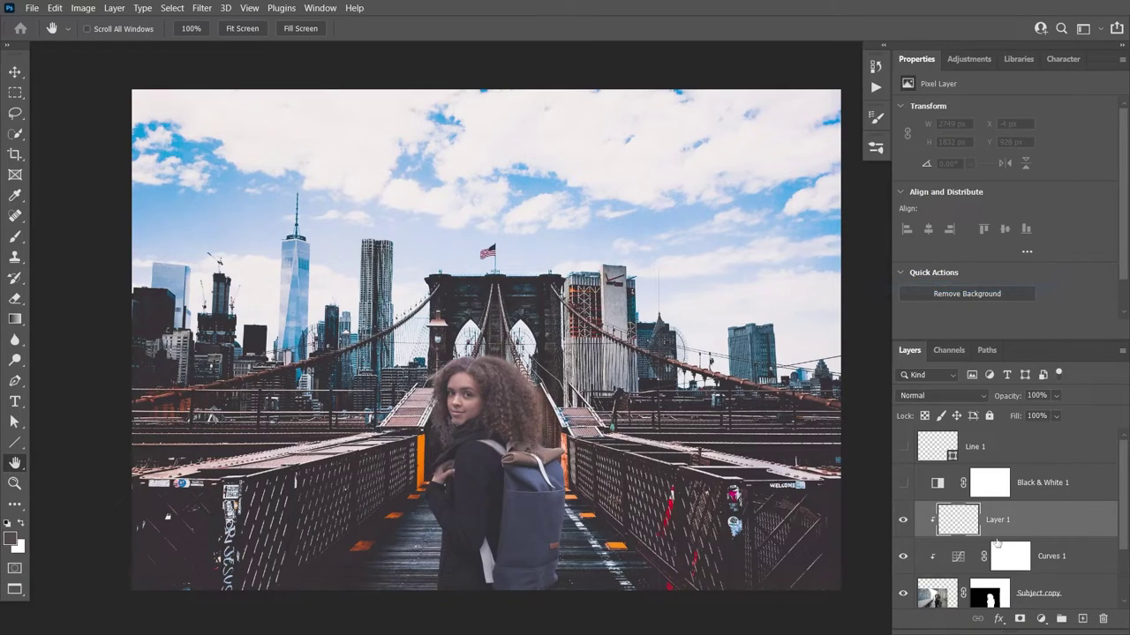
pyautogui.click(942, 396)
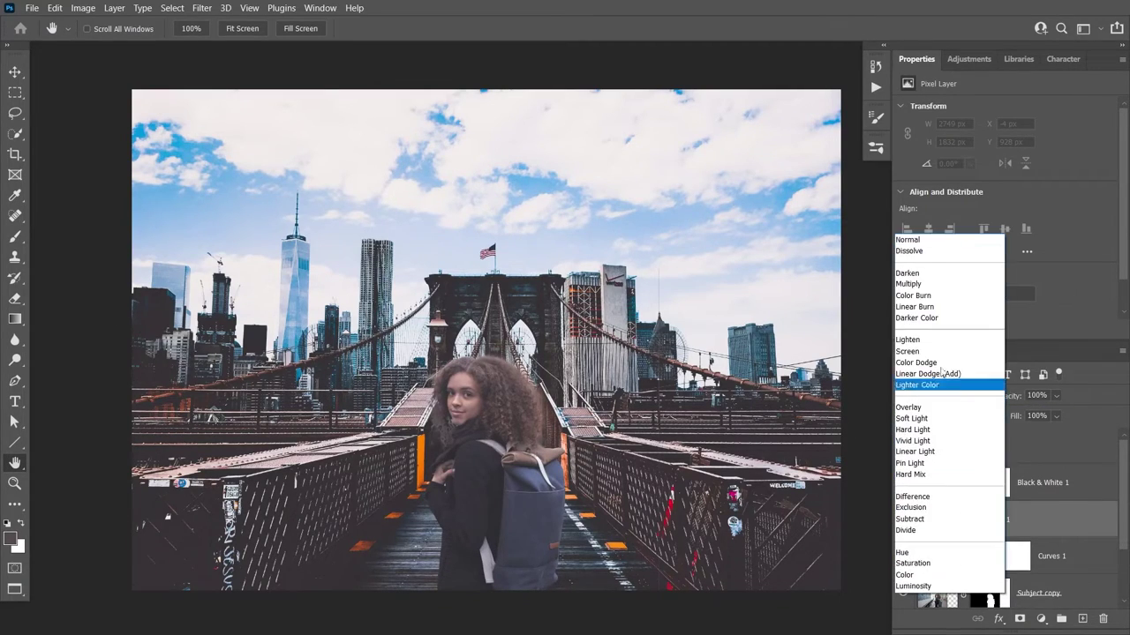
pyautogui.click(921, 287)
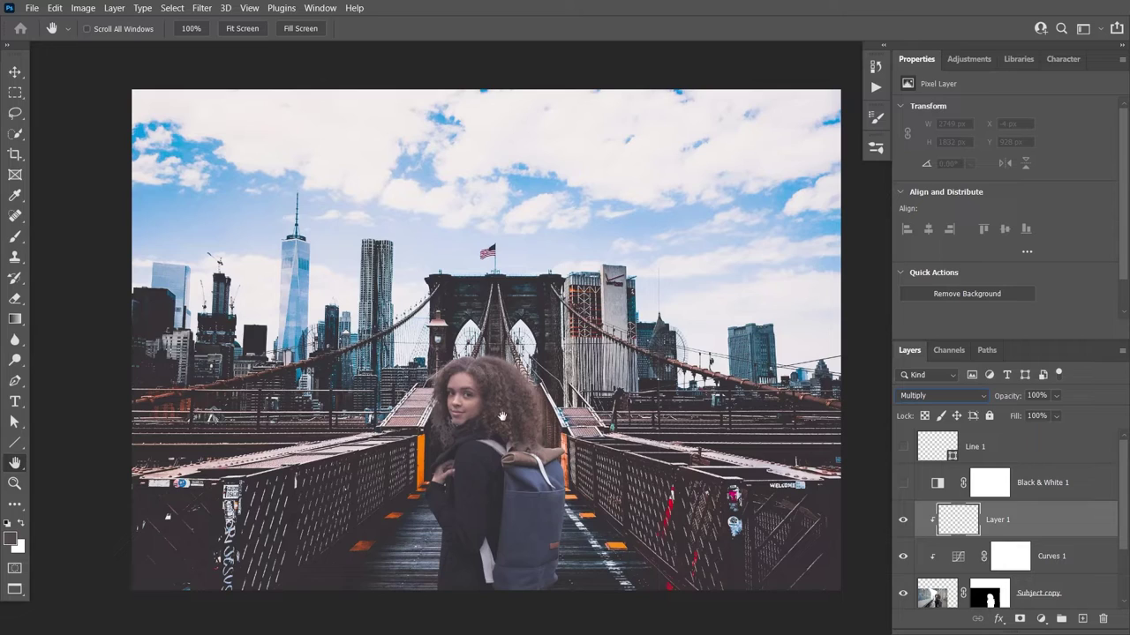
pyautogui.press('b')
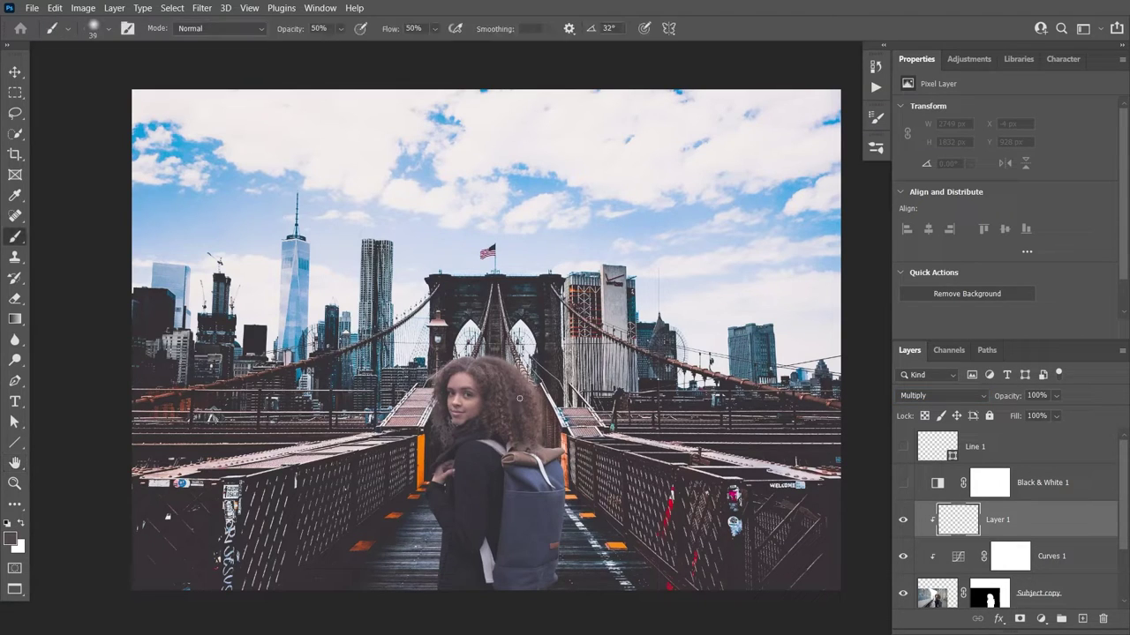
# Step: Set the brush for shading the woman's hair to 88 px, with 32% opacity and 33% flow
pyautogui.keyDown('ctrl'); pyautogui.click(521, 430); pyautogui.keyUp('ctrl')
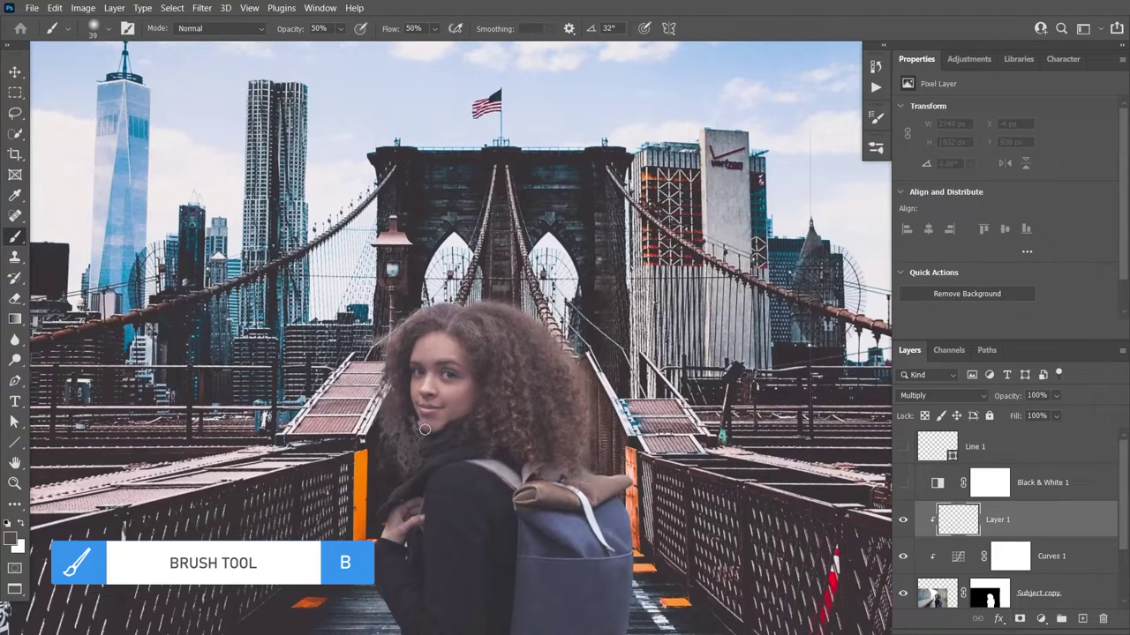
pyautogui.keyDown('alt'); pyautogui.rightClick(538, 344); pyautogui.keyUp('alt')
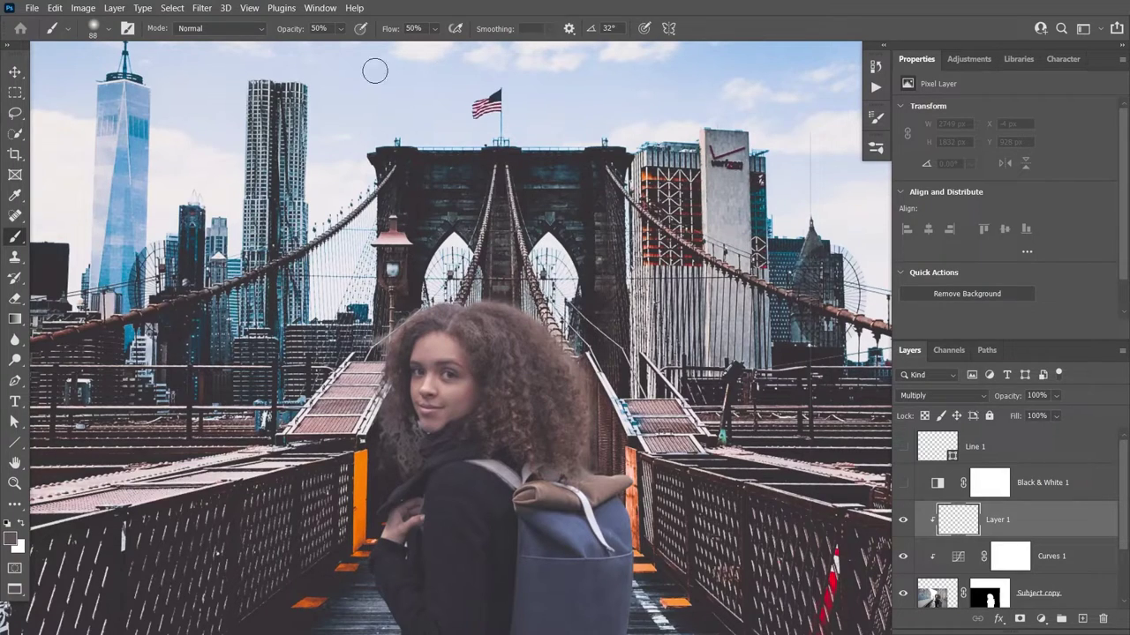
pyautogui.moveTo(384, 34); pyautogui.dragTo(379, 34)
pyautogui.moveTo(304, 34); pyautogui.dragTo(279, 32)
pyautogui.moveTo(389, 30); pyautogui.dragTo(386, 29)
# Step: Sample the hair color and paint shading on Layer 1 over the woman's hair, using a smaller 16 px brush beside her jaw
pyautogui.keyDown('alt'); pyautogui.click(517, 314); pyautogui.keyUp('alt')
pyautogui.moveTo(517, 313)
pyautogui.mouseDown()
pyautogui.moveTo(565, 341)
pyautogui.moveTo(582, 369)
pyautogui.moveTo(548, 326)
pyautogui.moveTo(603, 441)
pyautogui.moveTo(593, 425)
pyautogui.moveTo(588, 452)
pyautogui.moveTo(598, 379)
pyautogui.moveTo(502, 307)
pyautogui.mouseUp()
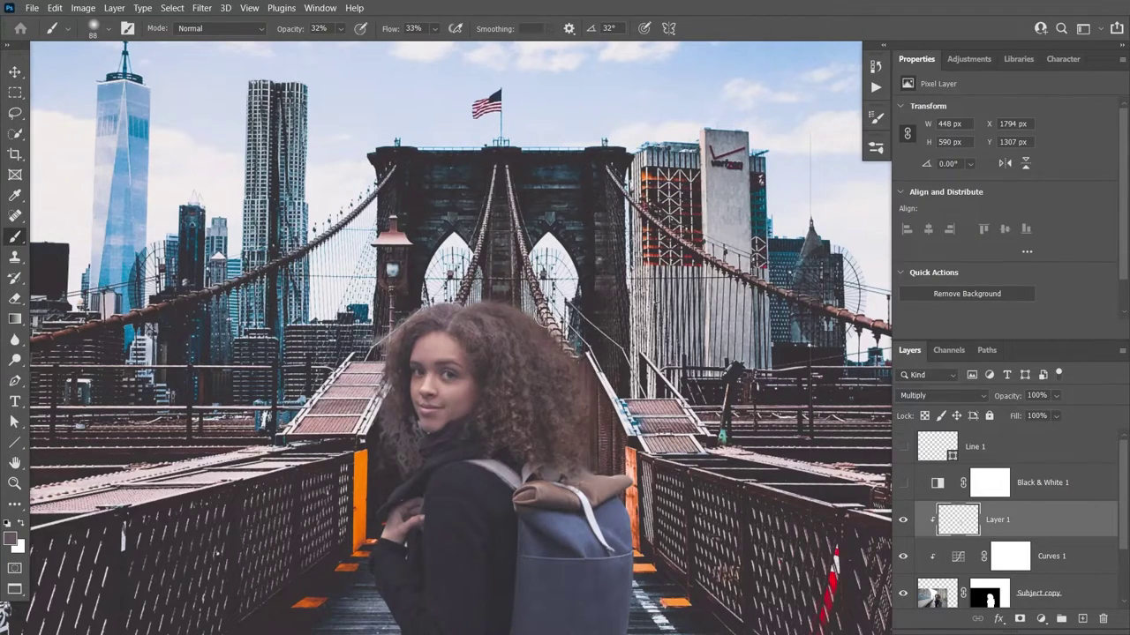
pyautogui.moveTo(441, 277); pyautogui.dragTo(441, 308)
pyautogui.moveTo(397, 406)
pyautogui.mouseDown()
pyautogui.moveTo(409, 459)
pyautogui.moveTo(413, 427)
pyautogui.mouseUp()
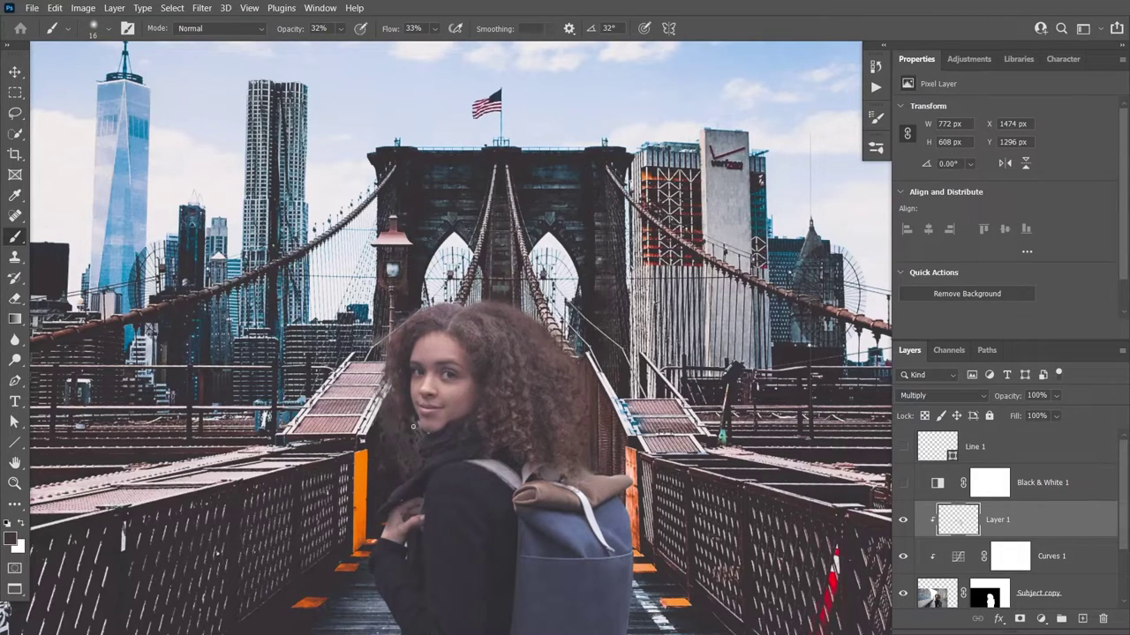
# Step: Switch to the Eraser at 18 px with 50% opacity and 50% flow for refining the shading around the woman's face
pyautogui.press('e')
pyautogui.keyDown('alt'); pyautogui.rightClick(412, 403); pyautogui.keyUp('alt')
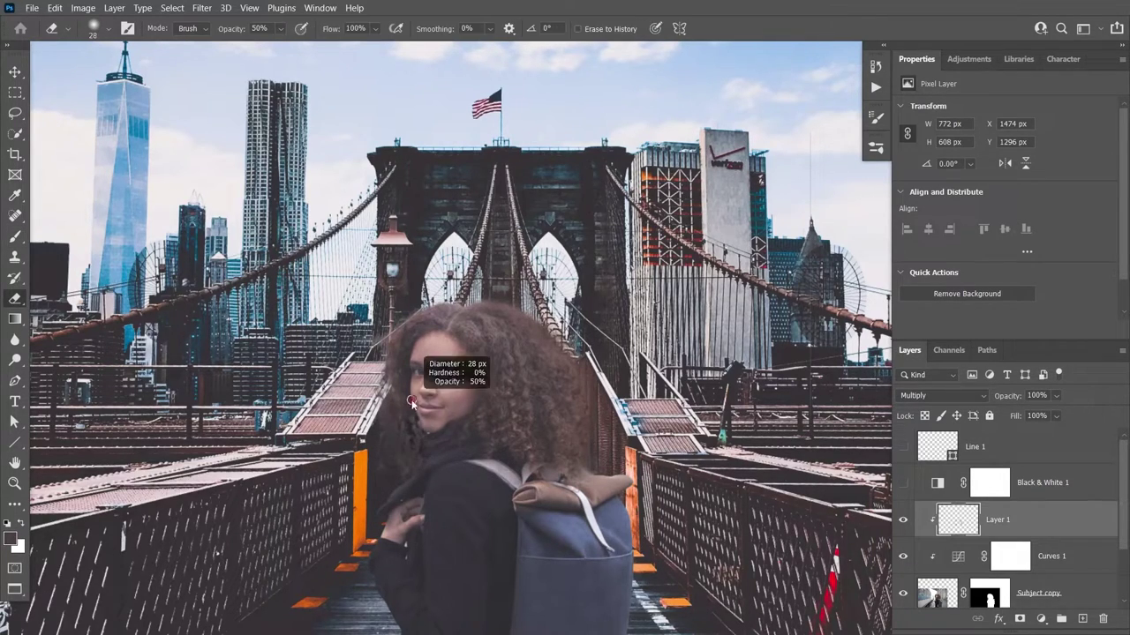
pyautogui.hotkey('shift', '5')
pyautogui.press('[')
pyautogui.scroll(1, 395, 481)
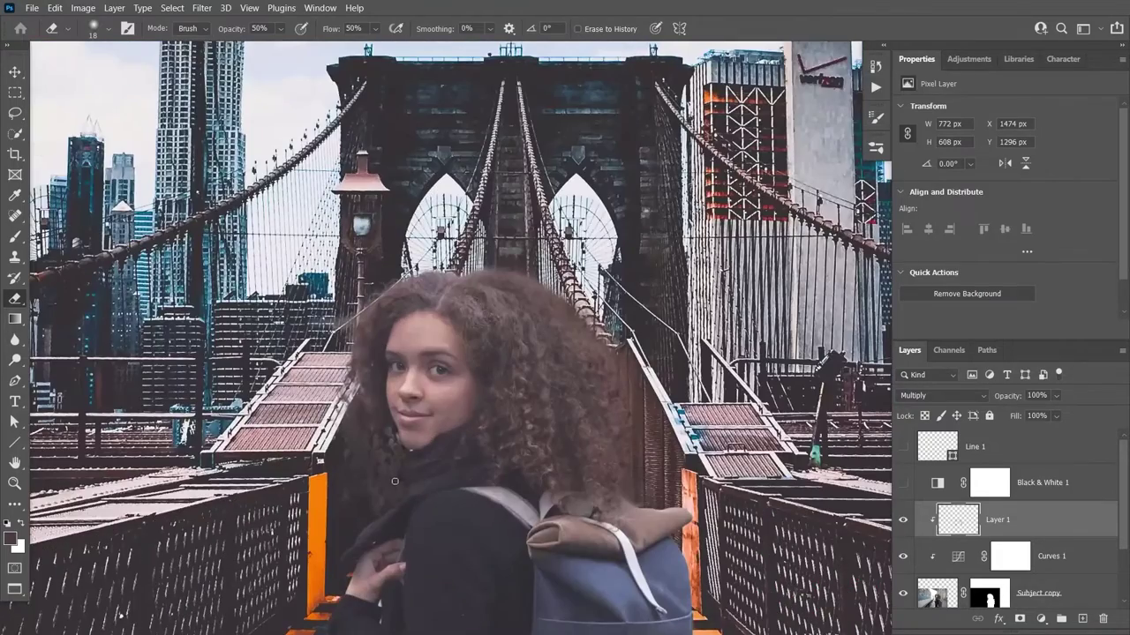
pyautogui.scroll(-2, 396, 416)
# Step: Compare the woman's shading with and without Layer 1, and examine how she blends into the whole composite
pyautogui.press('b')
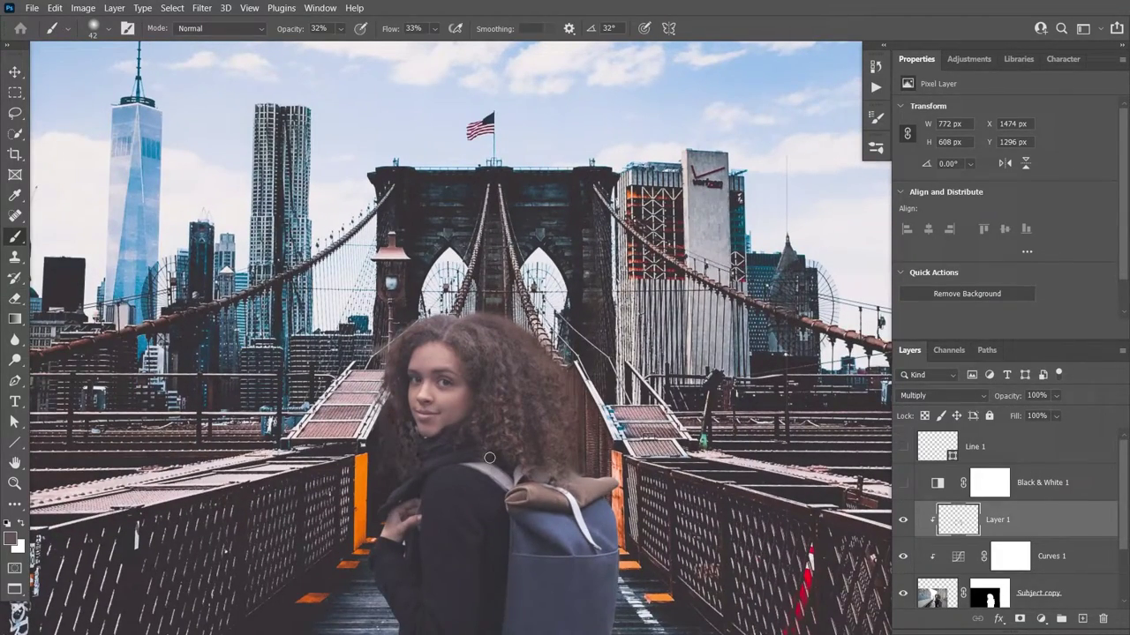
pyautogui.click(901, 519)
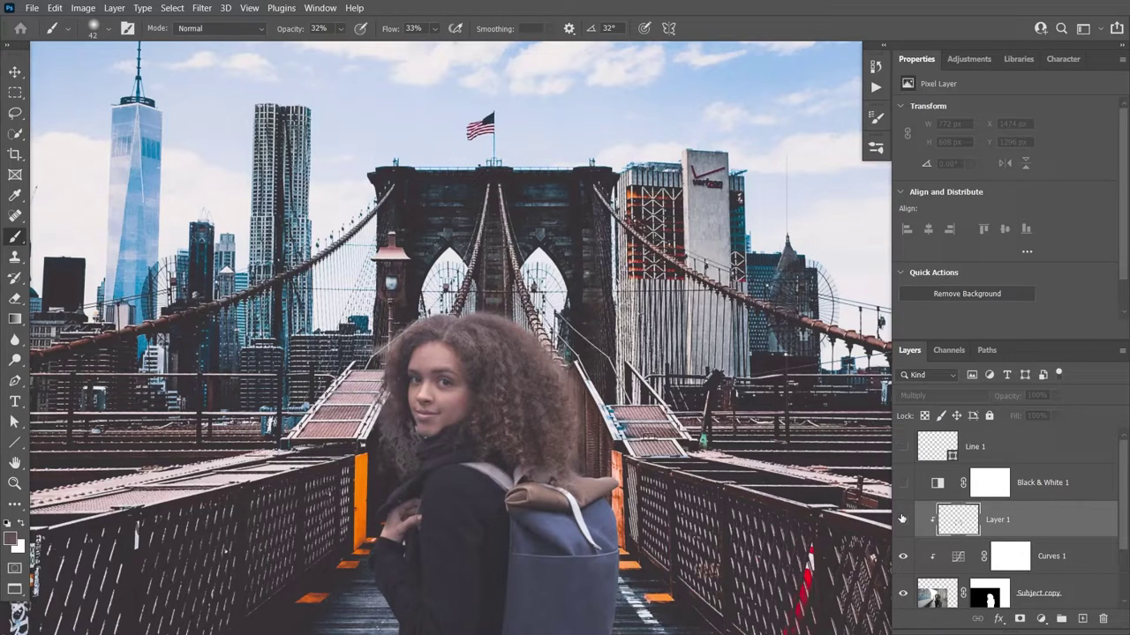
pyautogui.click(901, 519)
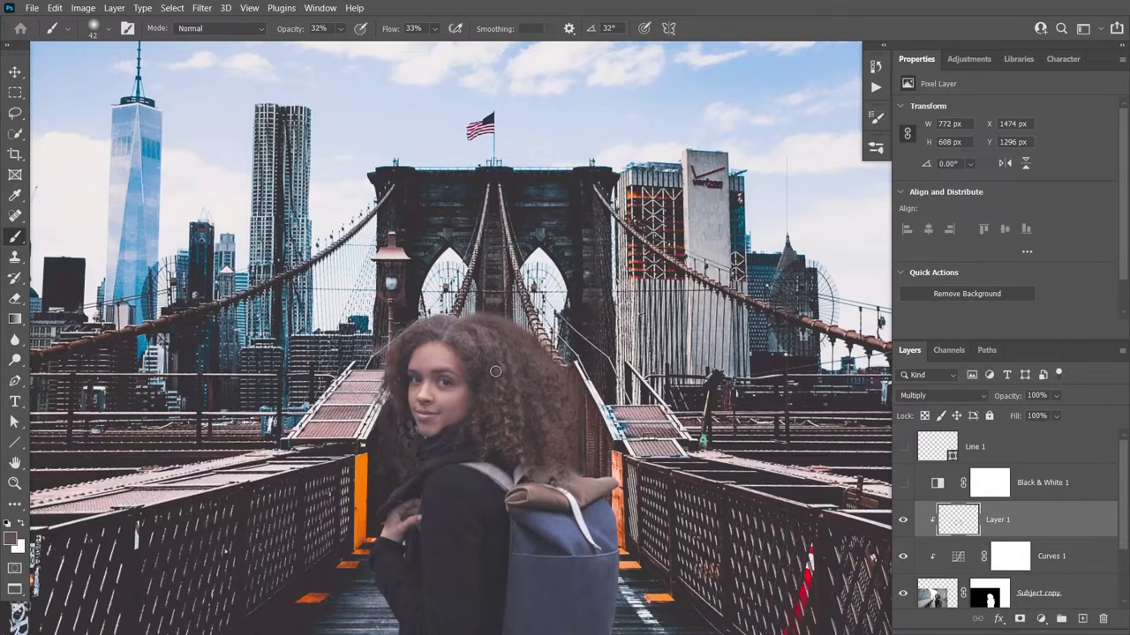
pyautogui.press('h')
pyautogui.hotkey('ctrl', '0')
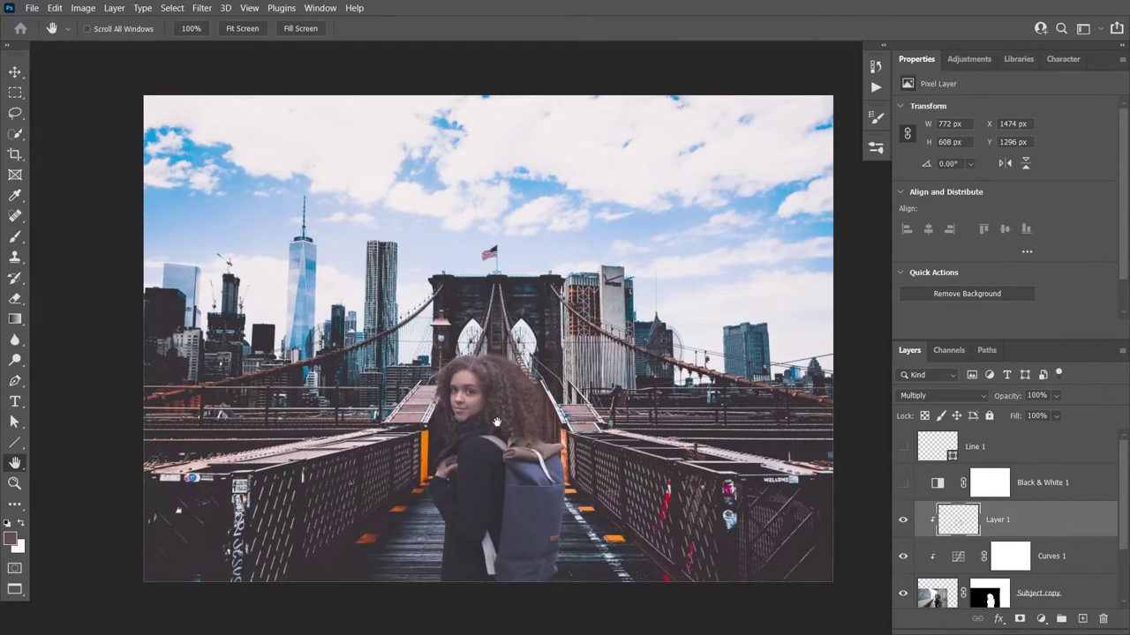
pyautogui.scroll(3, 496, 422)
pyautogui.moveTo(513, 414); pyautogui.dragTo(506, 415)
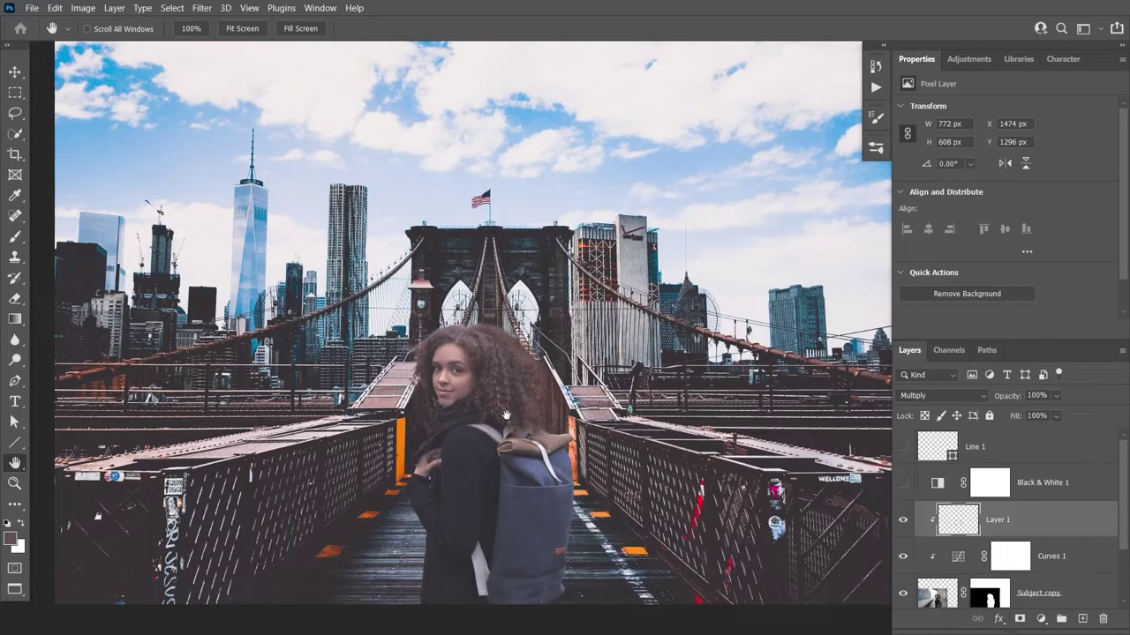
pyautogui.scroll(-2, 506, 415)
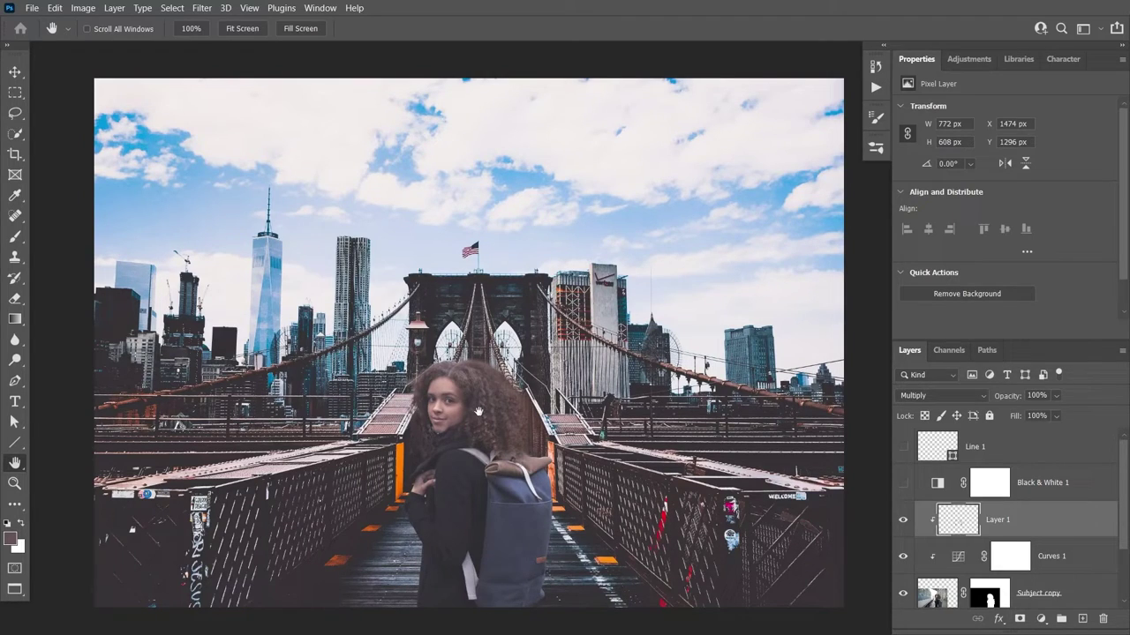
# Step: Convert the Background layer to a smart object
pyautogui.scroll(-2, 988, 490)
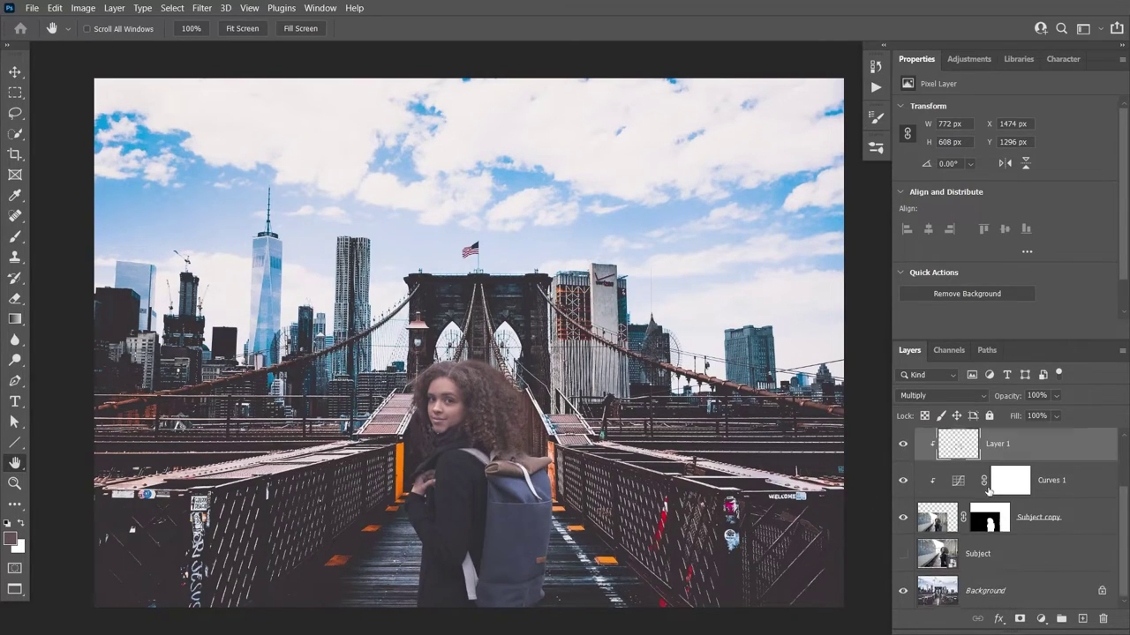
pyautogui.scroll(1, 989, 490)
pyautogui.moveTo(1125, 482); pyautogui.dragTo(1123, 526)
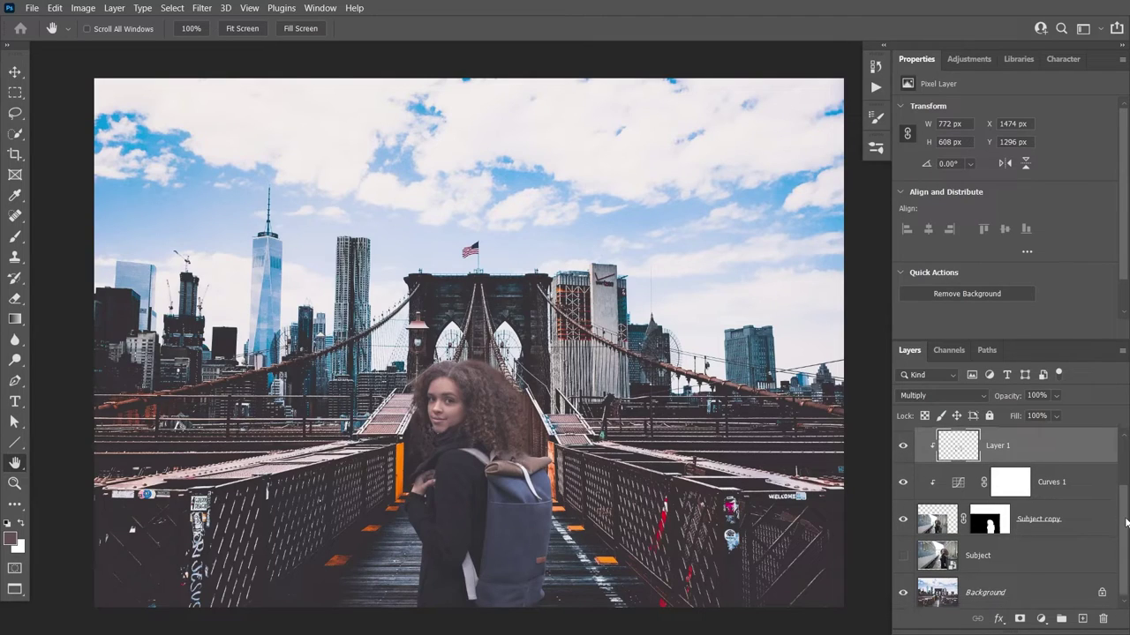
pyautogui.rightClick(1022, 590)
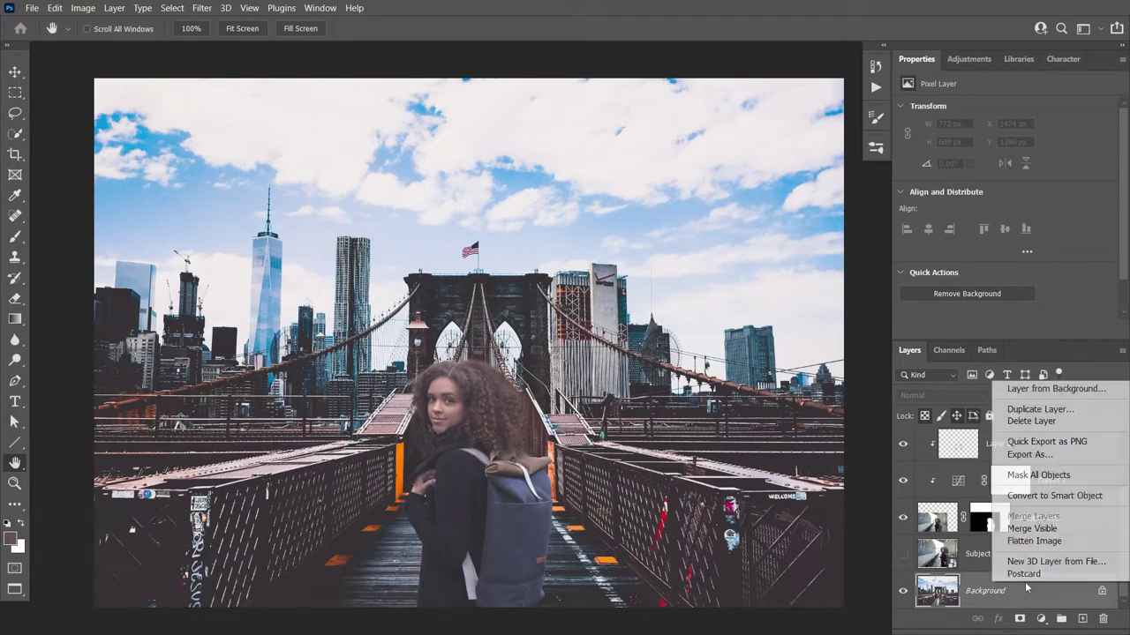
pyautogui.click(1054, 495)
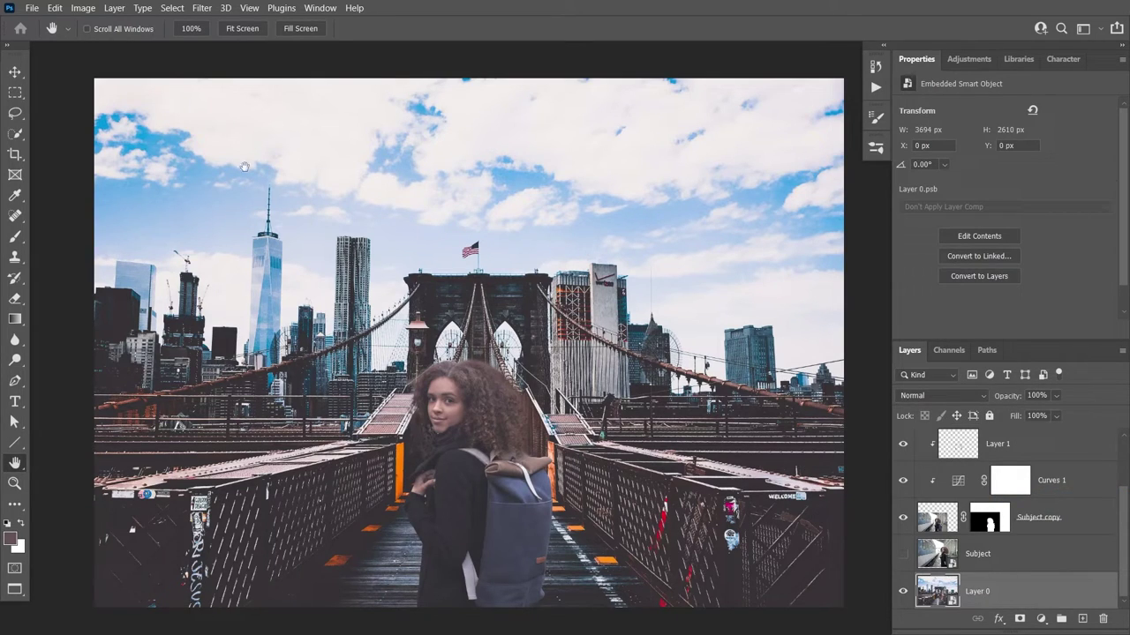
# Step: Start a Tilt-Shift blur on the bridge background layer and set its blur to 10 px
pyautogui.click(200, 9)
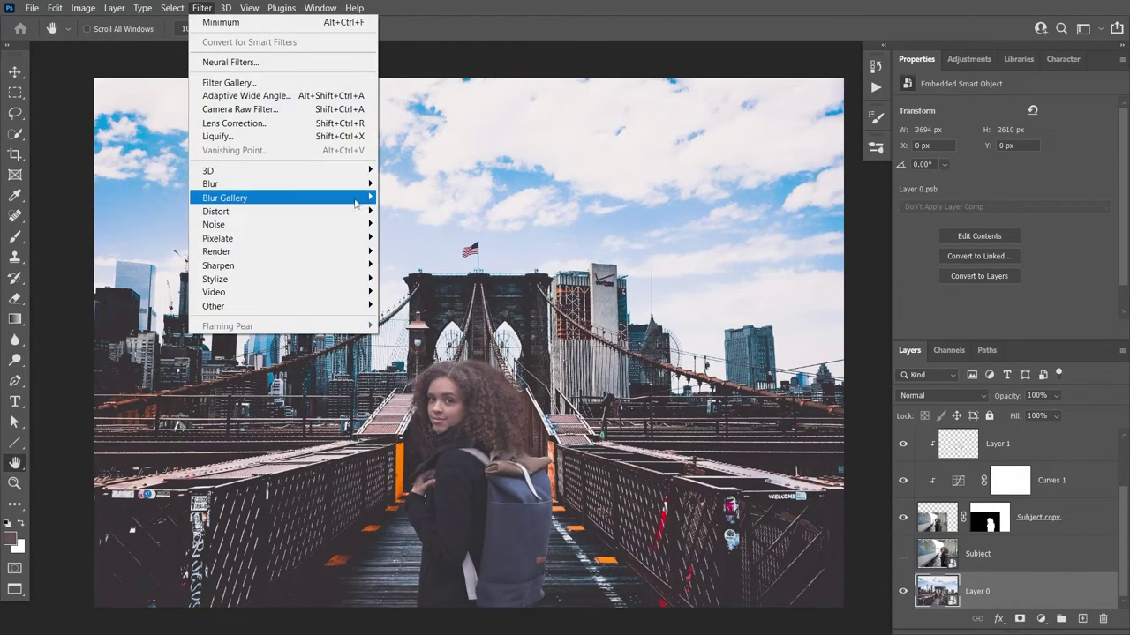
pyautogui.moveTo(291, 197)
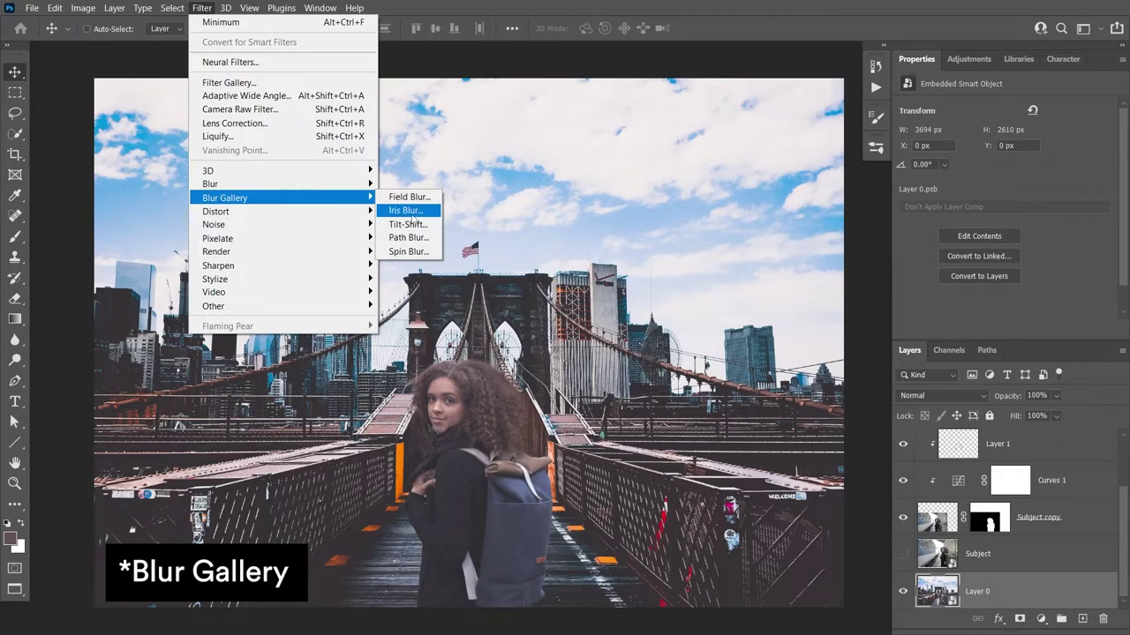
pyautogui.click(420, 225)
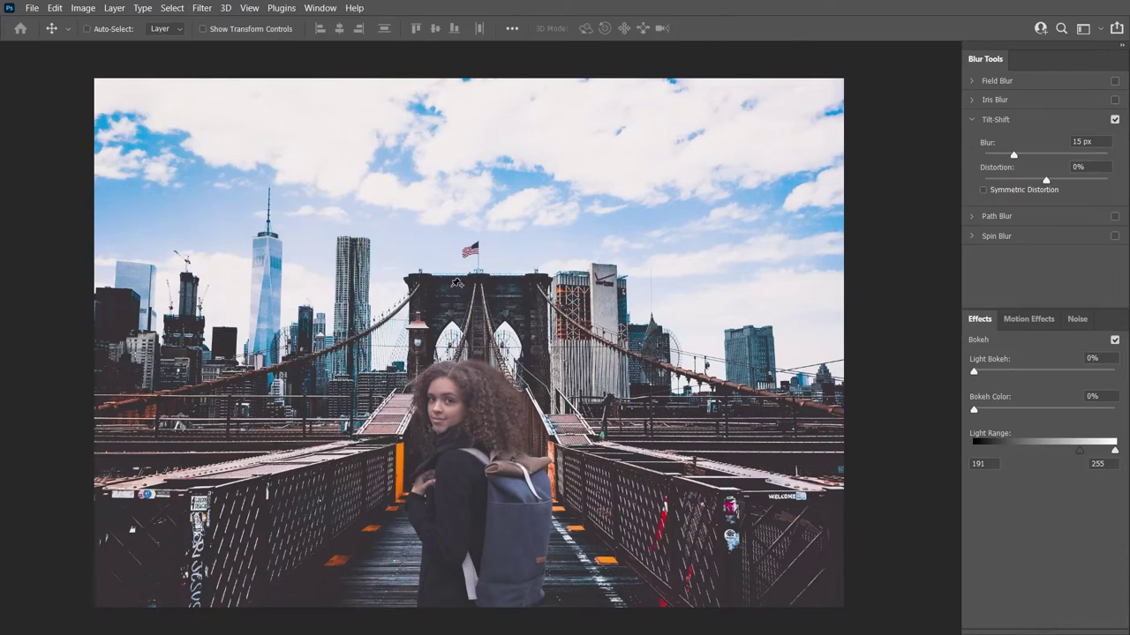
pyautogui.press('h')
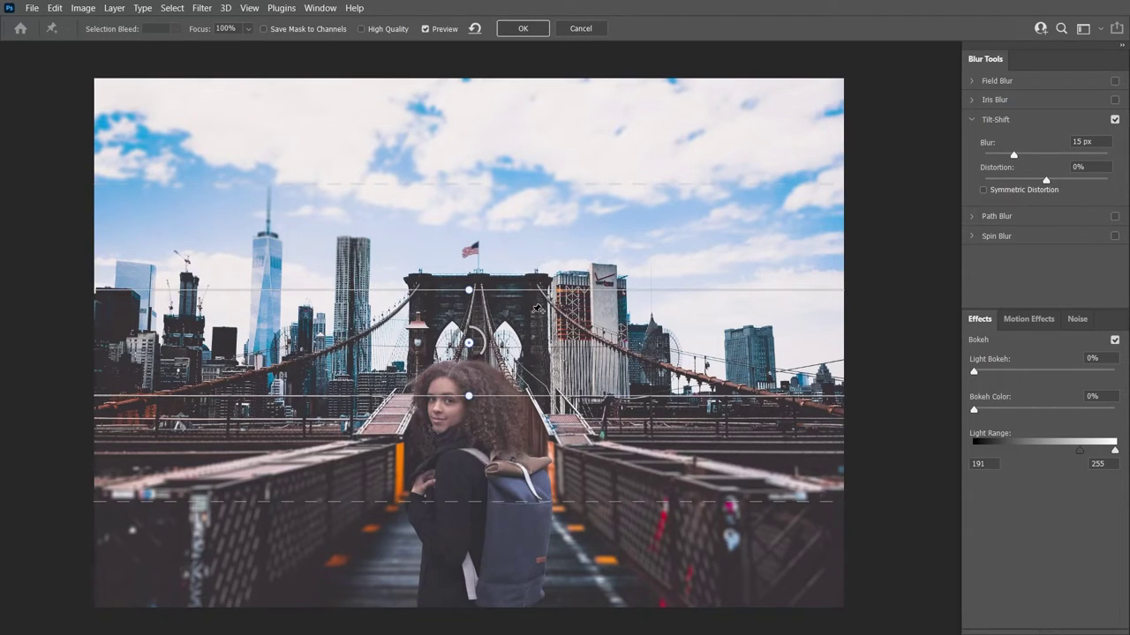
pyautogui.moveTo(538, 308); pyautogui.dragTo(540, 353)
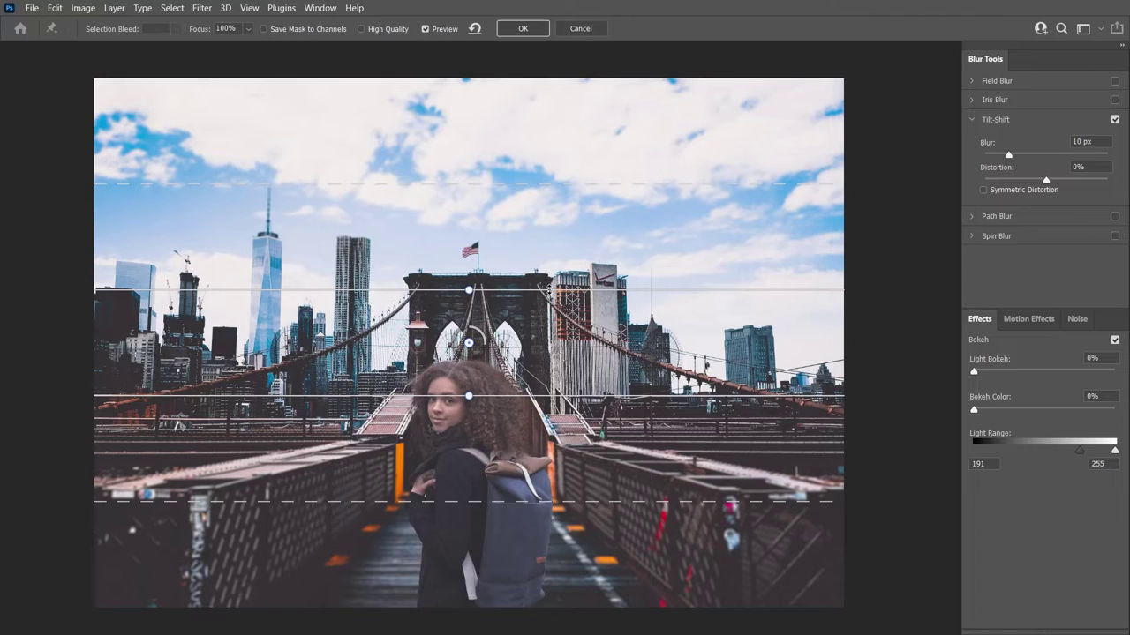
# Step: Raise the tilt-shift's upper focus line slightly and extend its lower focus line past the image's bottom edge
pyautogui.moveTo(530, 289); pyautogui.dragTo(535, 286)
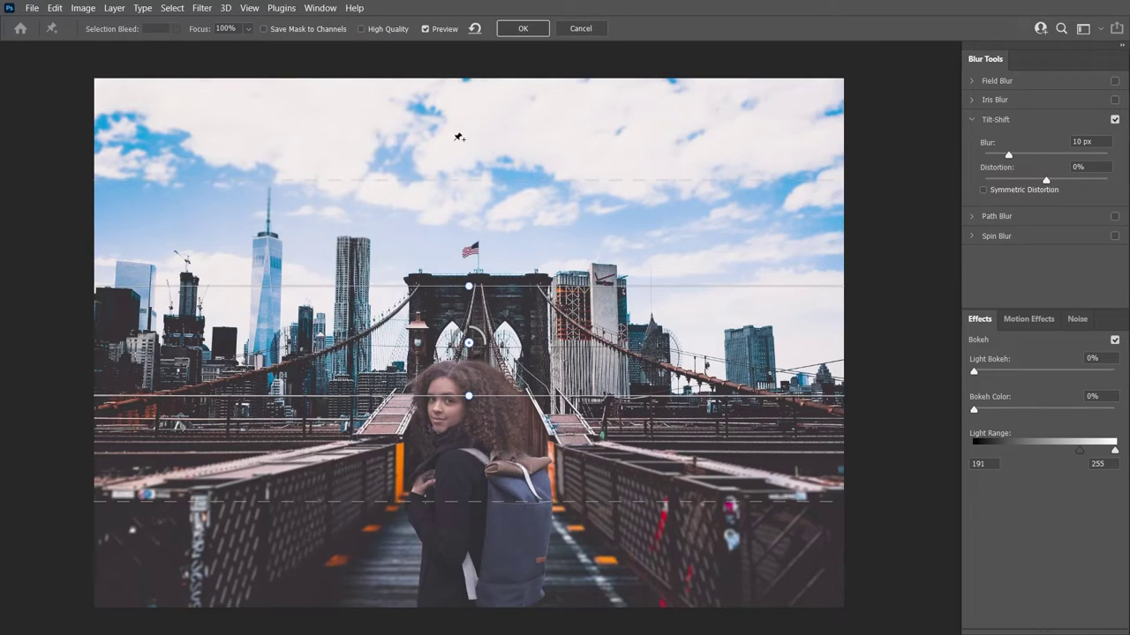
pyautogui.moveTo(529, 181); pyautogui.dragTo(528, 119)
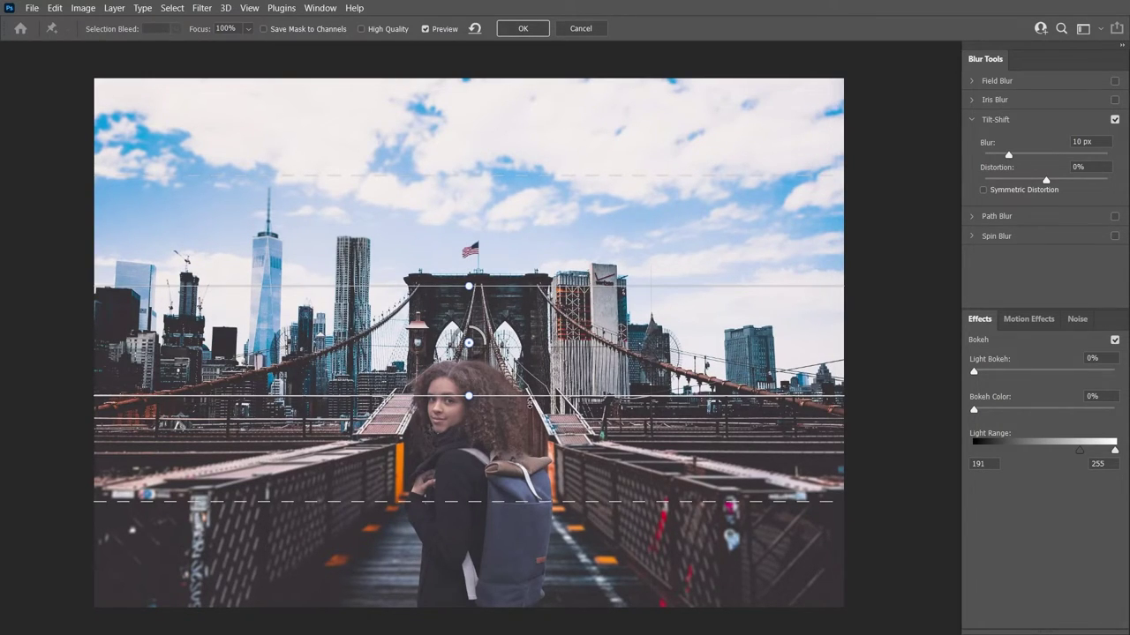
pyautogui.moveTo(532, 399); pyautogui.dragTo(530, 606)
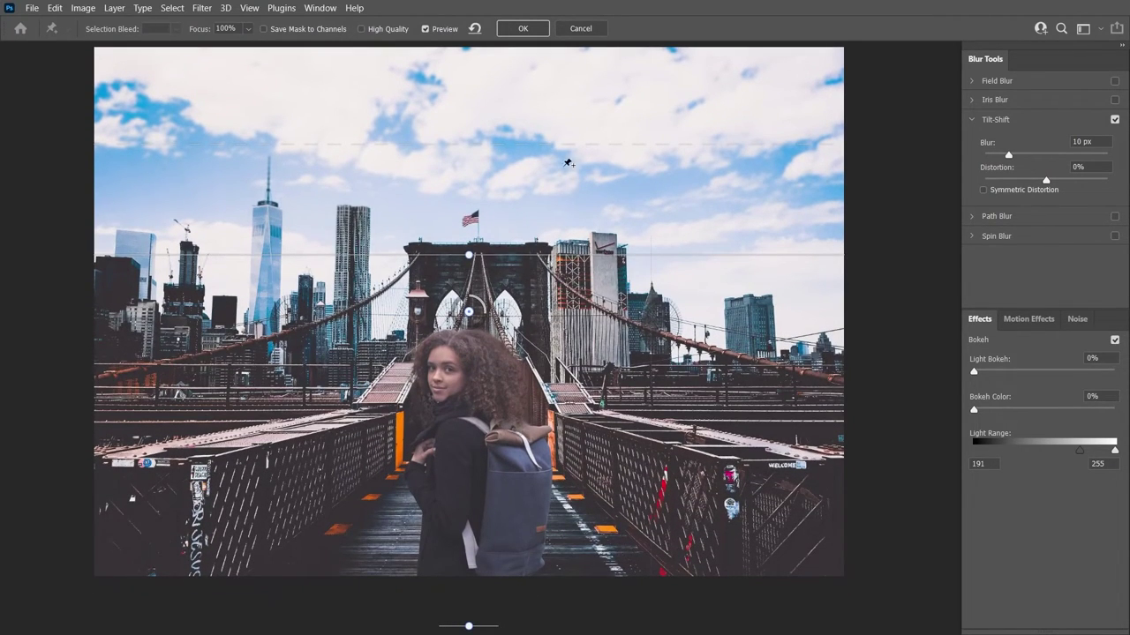
# Step: Move the tilt-shift center down near the bottom of the walkway, set the blur to 14 px and apply the filter
pyautogui.moveTo(468, 314); pyautogui.dragTo(469, 416)
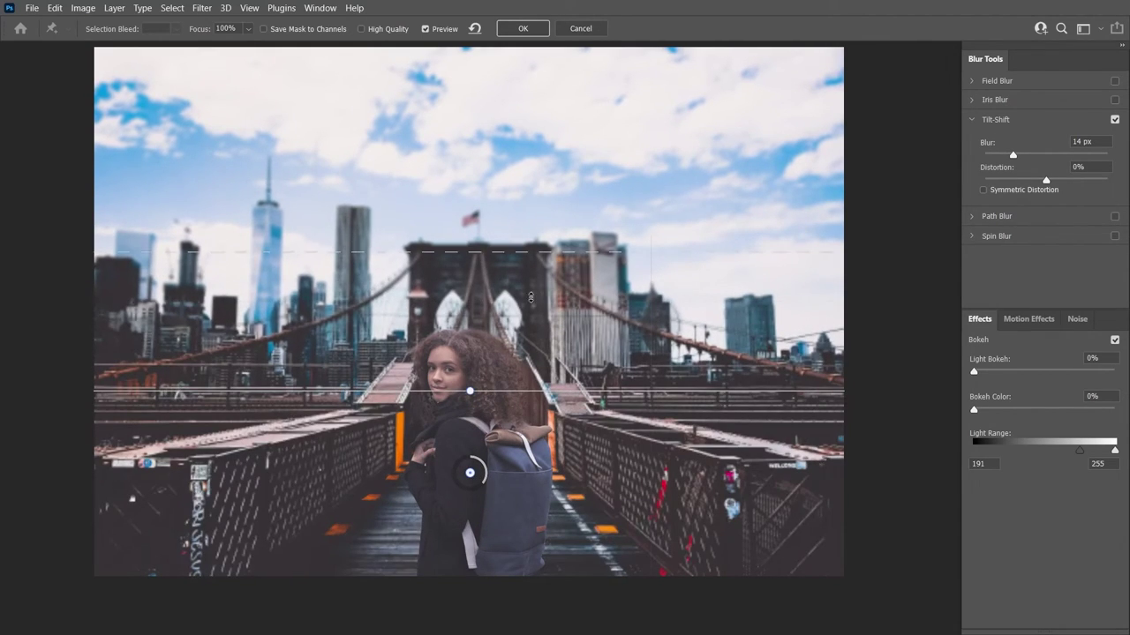
pyautogui.moveTo(470, 473); pyautogui.dragTo(476, 610)
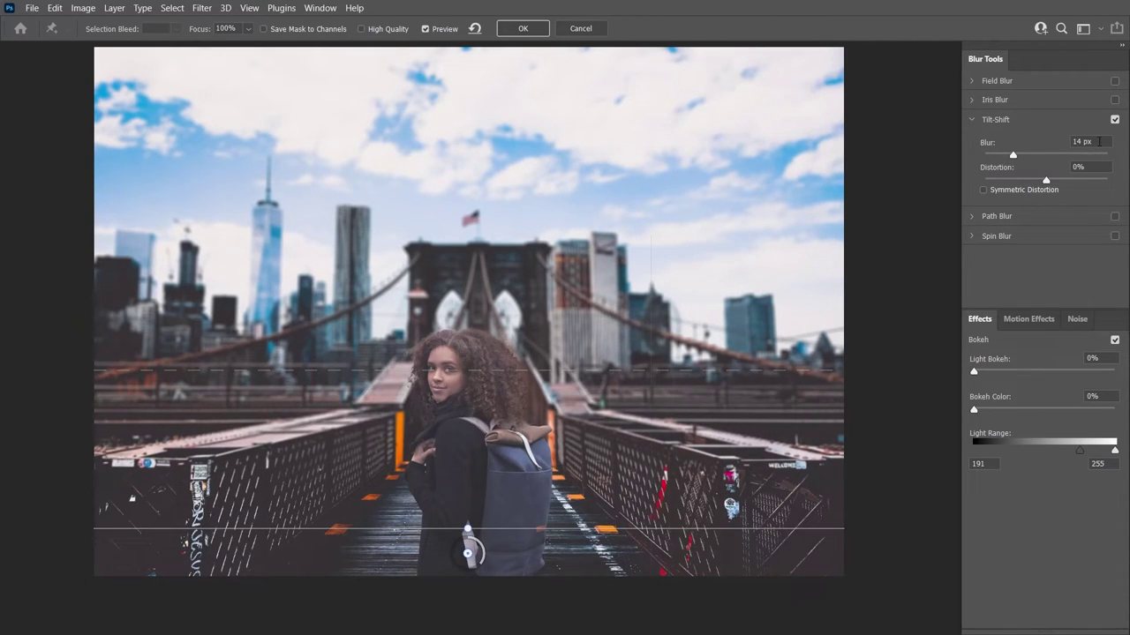
pyautogui.click(1099, 141)
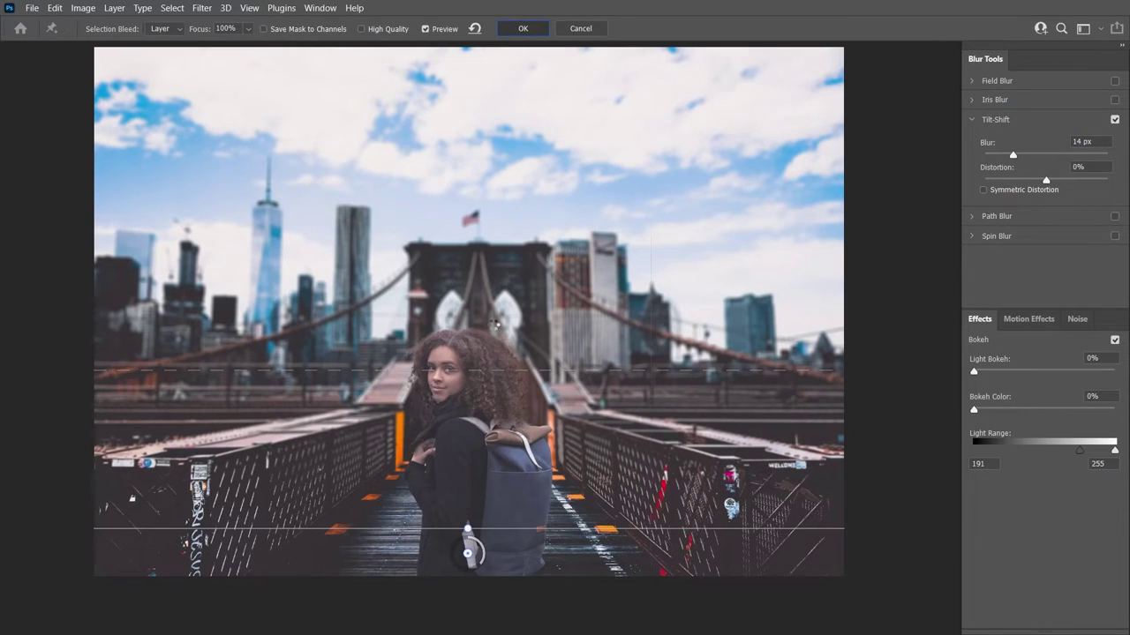
pyautogui.press('Return')
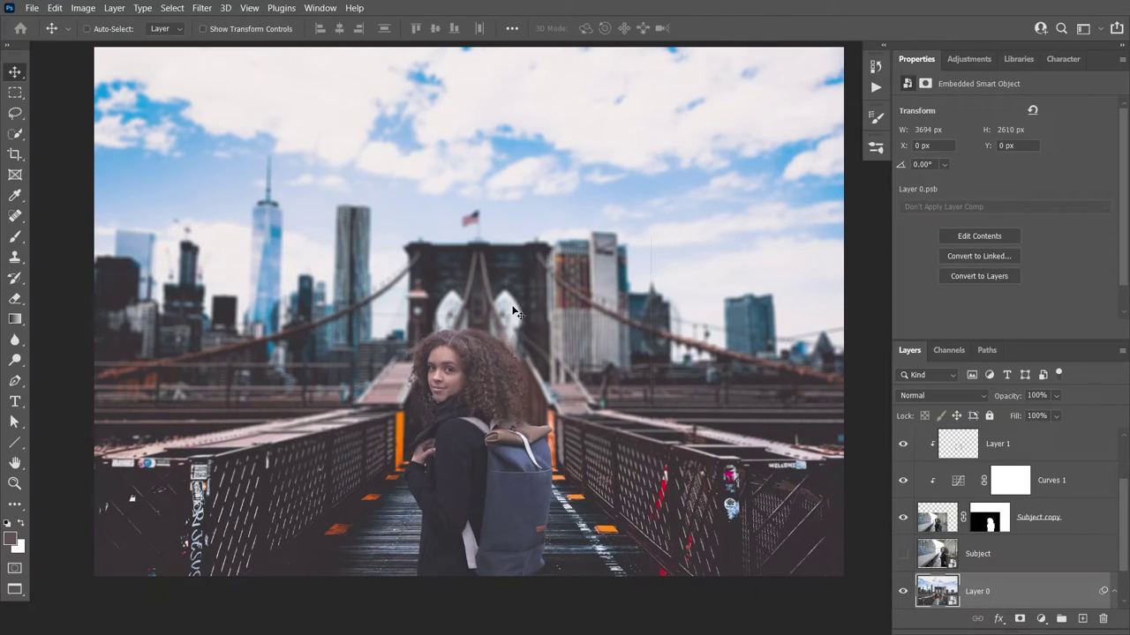
pyautogui.press('h')
pyautogui.moveTo(517, 281); pyautogui.dragTo(513, 310)
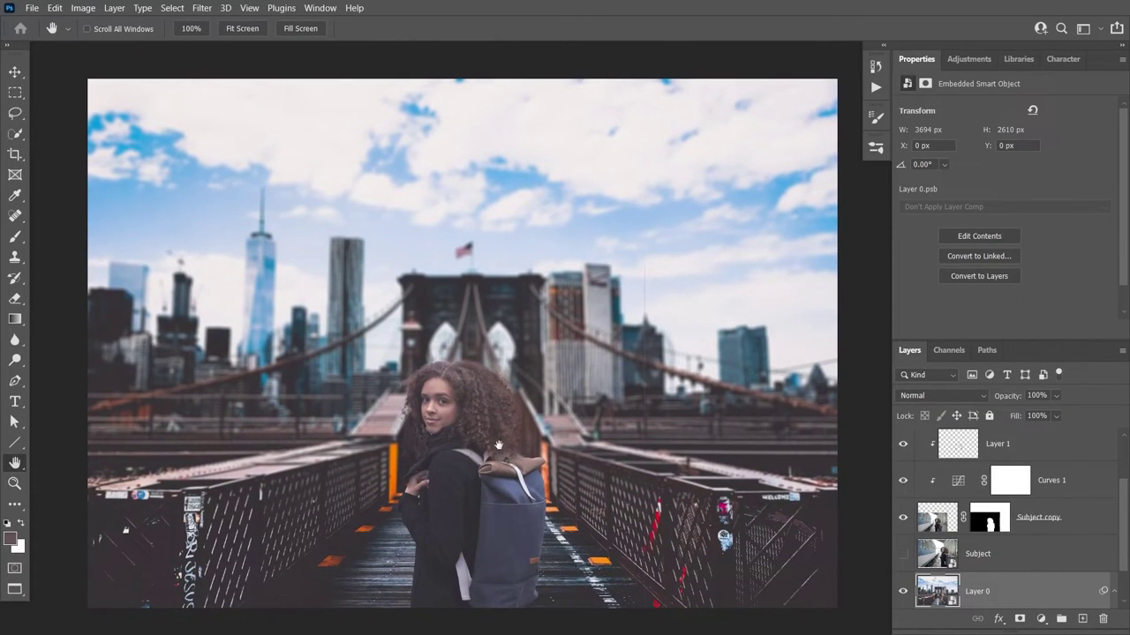